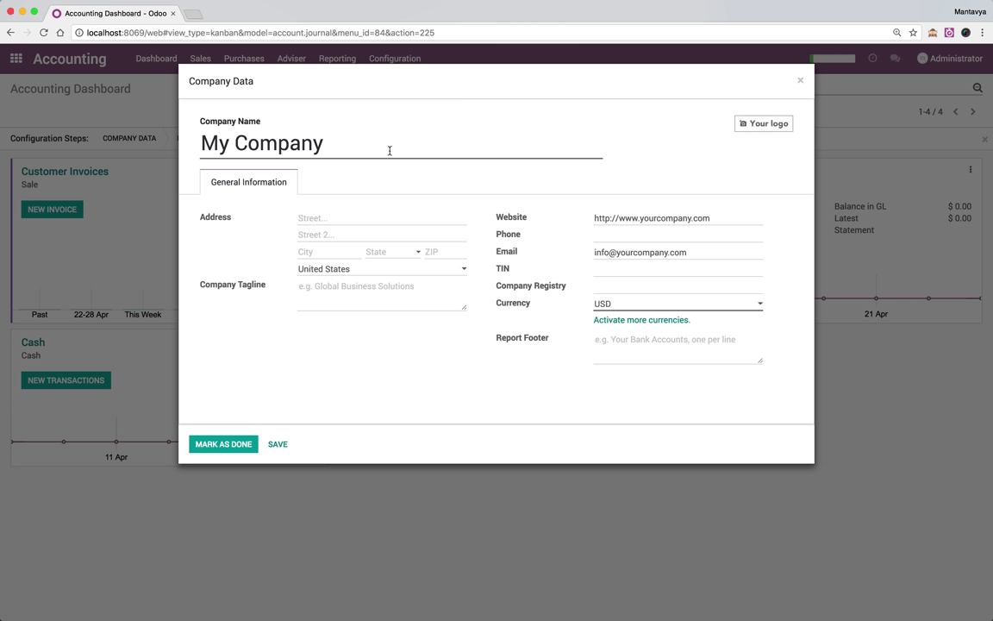
Rename the company to Eiffel Consulting Private Limited
{"action": "double_click", "coordinate": [390, 148]}
{"action": "triple_click", "coordinate": [390, 148]}
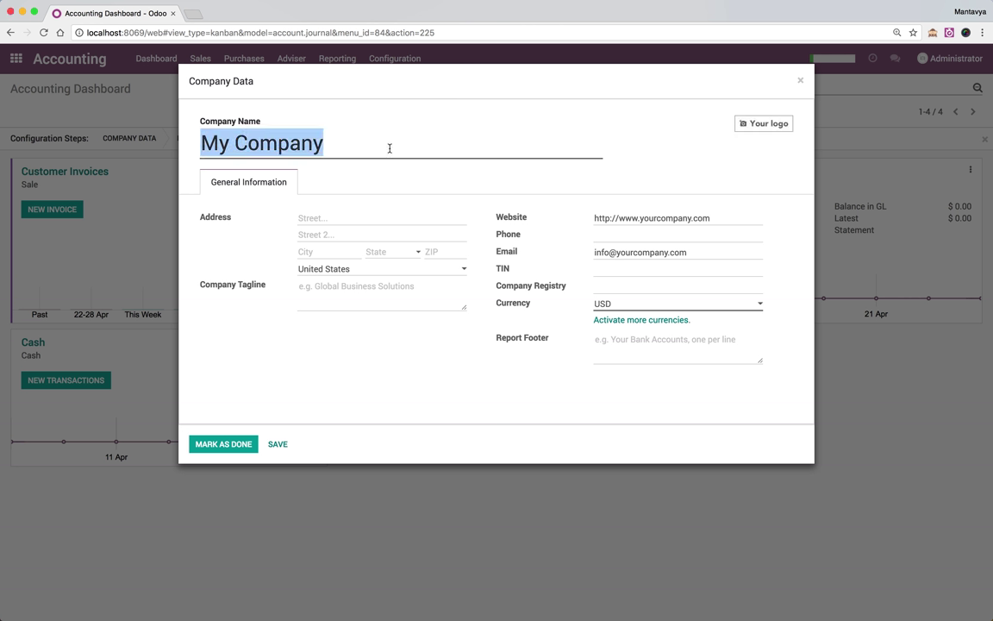
{"action": "type", "text": "Eiffel Co"}
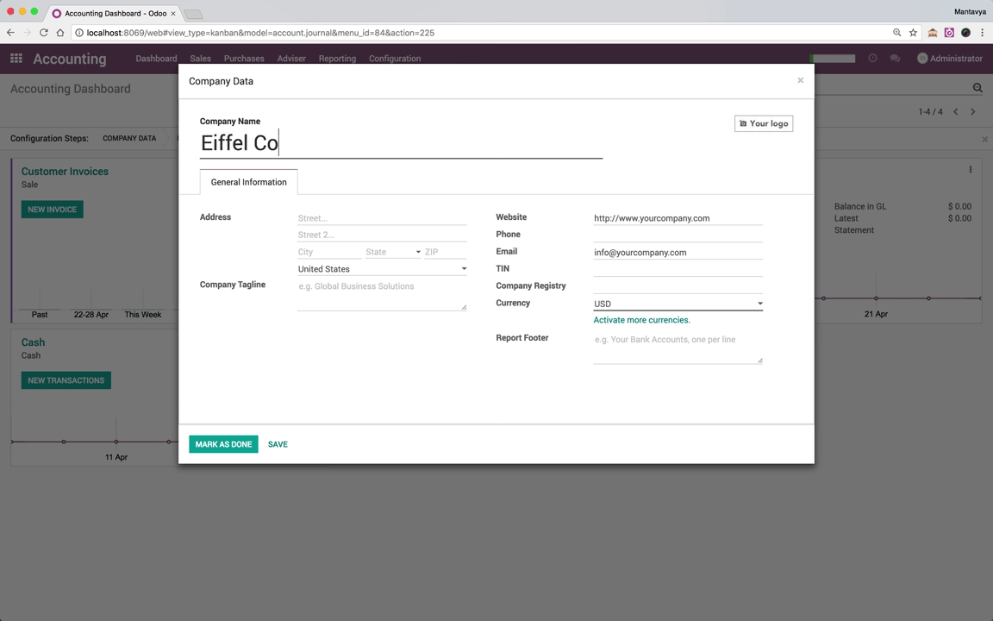
{"action": "type", "text": "nsulting Priat"}
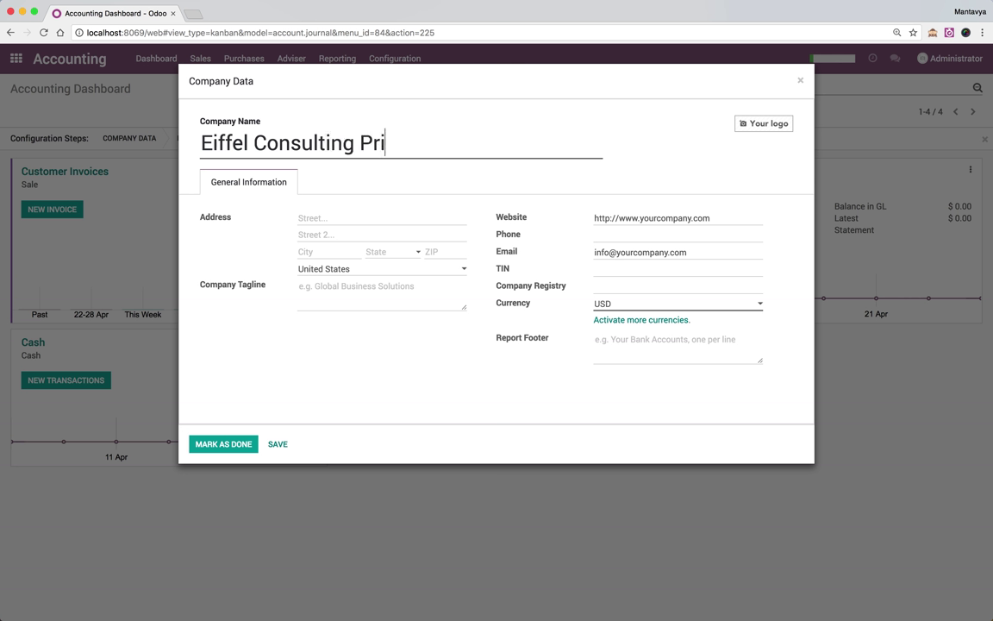
{"action": "key", "text": "BackSpace"}
{"action": "key", "text": "BackSpace"}
{"action": "type", "text": "vate Limited"}
Enter the company's two street address lines and the city Ahmedabad
{"action": "left_click", "coordinate": [299, 218]}
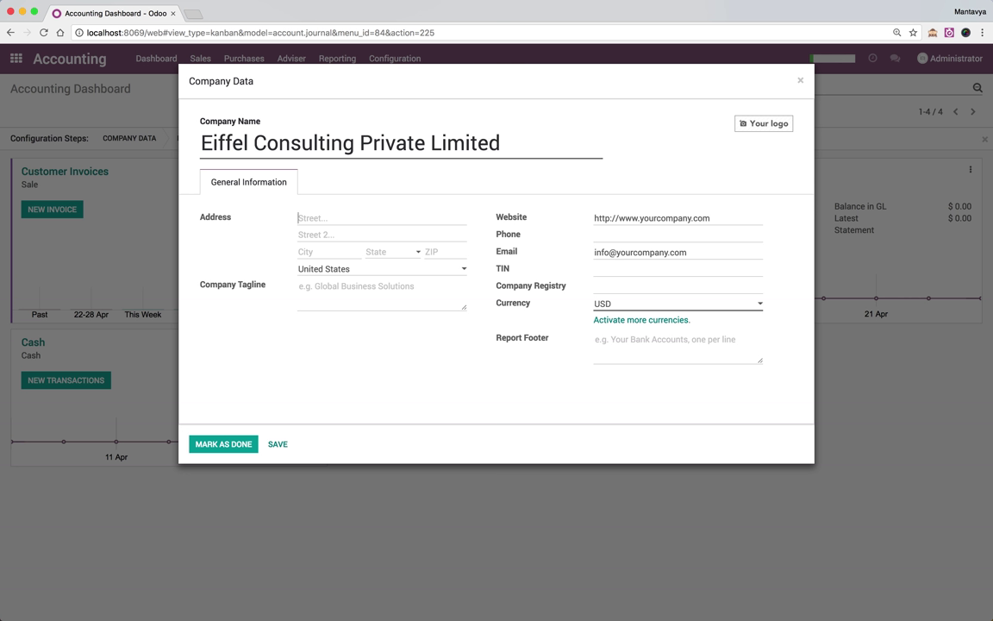
{"action": "left_click", "coordinate": [304, 235]}
{"action": "left_click", "coordinate": [311, 252]}
{"action": "type", "text": "Ah"}
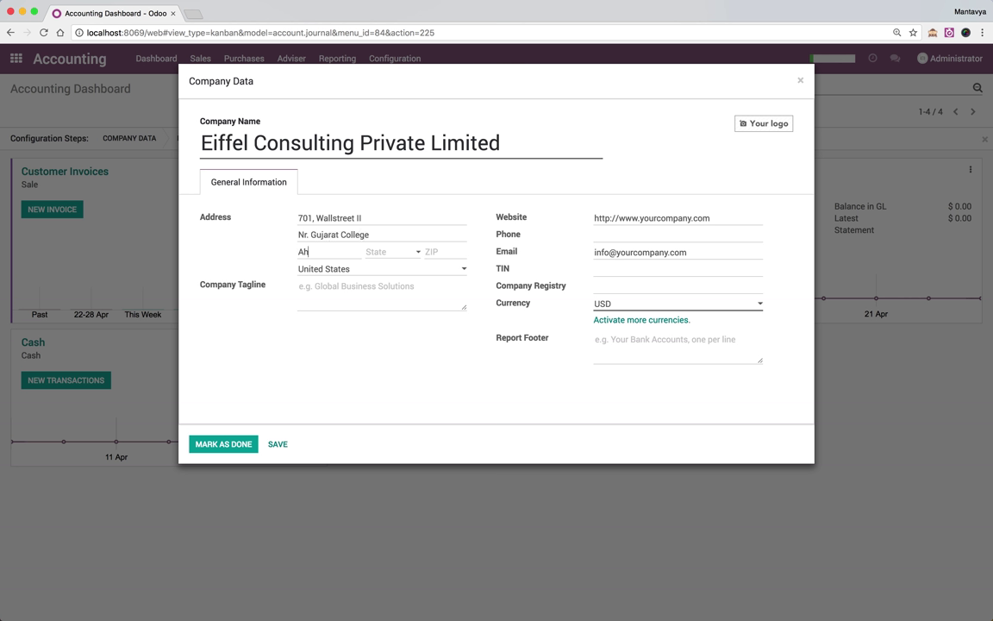
{"action": "type", "text": "medabad"}
Set the state to Gujarat, enter the ZIP code, and mark Company Data done
{"action": "key", "text": "Tab"}
{"action": "type", "text": "Gujara"}
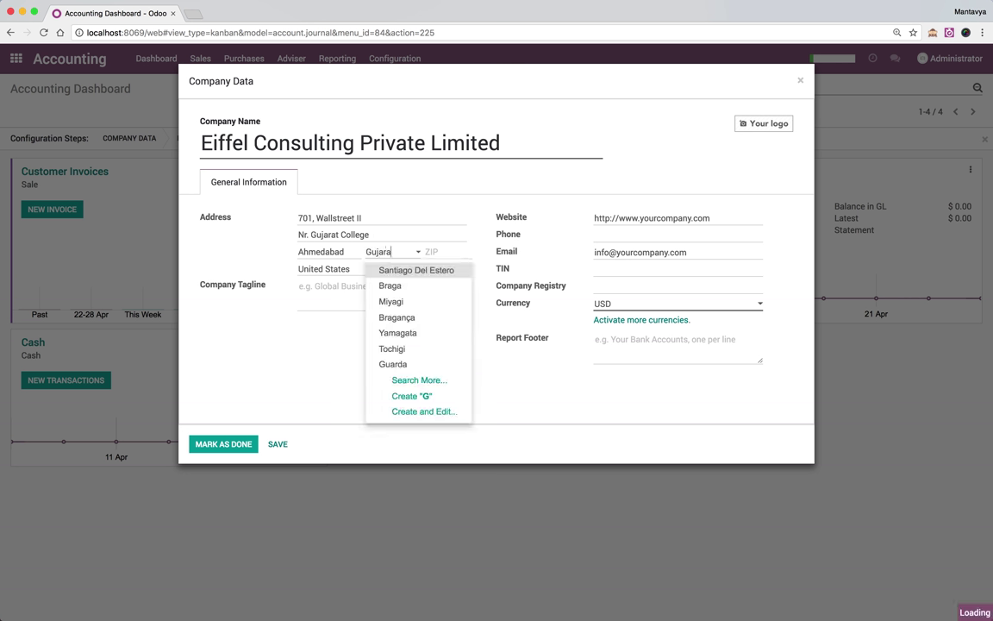
{"action": "key", "text": "Return"}
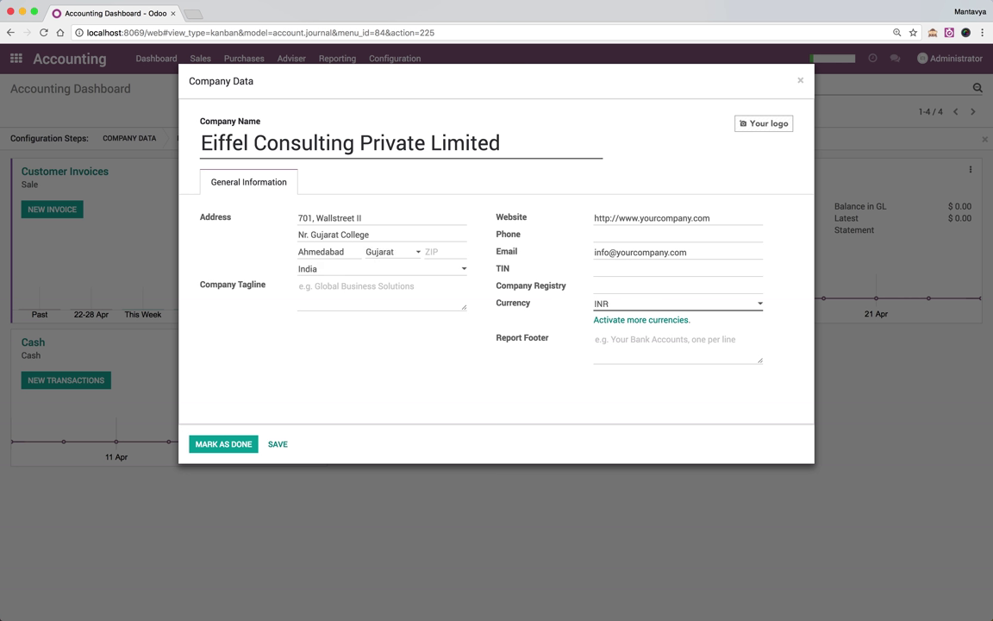
{"action": "type", "text": "382"}
{"action": "key", "text": "Tab"}
{"action": "key", "text": "Tab"}
{"action": "key", "text": "Tab"}
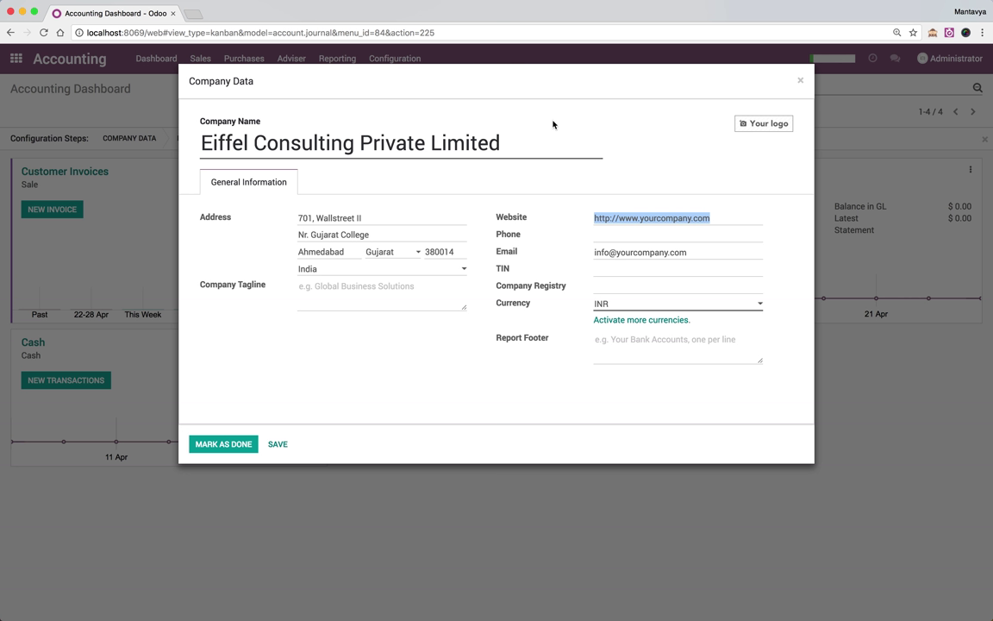
{"action": "left_click", "coordinate": [456, 363]}
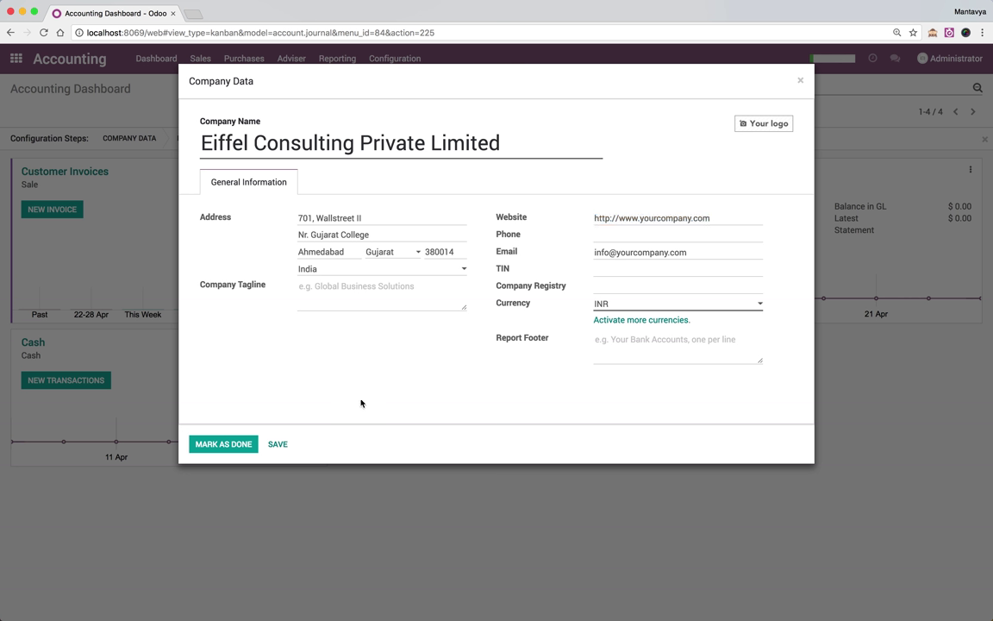
{"action": "left_click", "coordinate": [241, 444]}
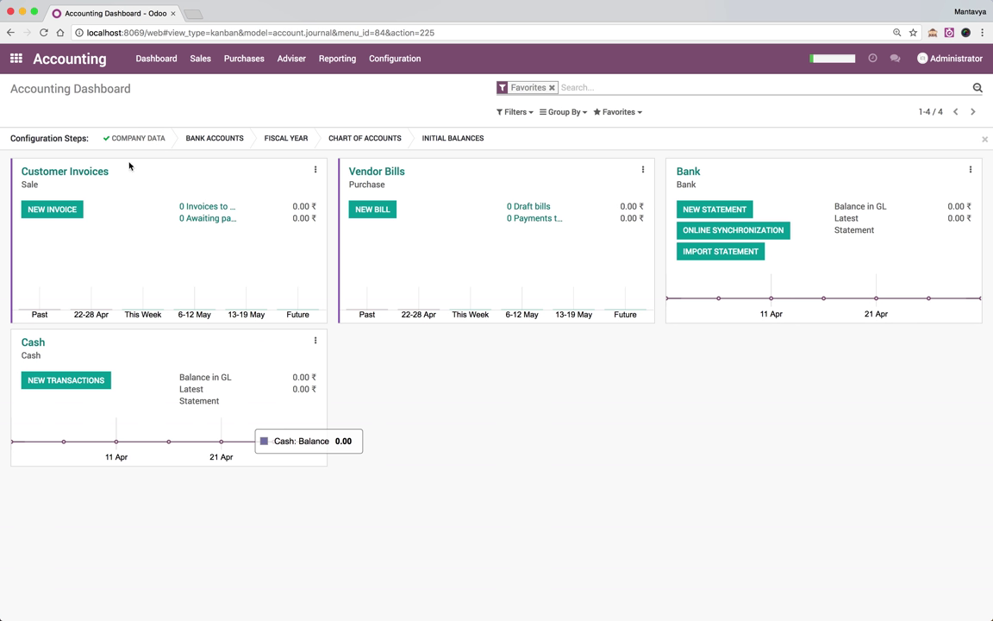
Add the Axis Bank account with its account number, a new Axis Bank bank, and manual statements
{"action": "left_click", "coordinate": [223, 138]}
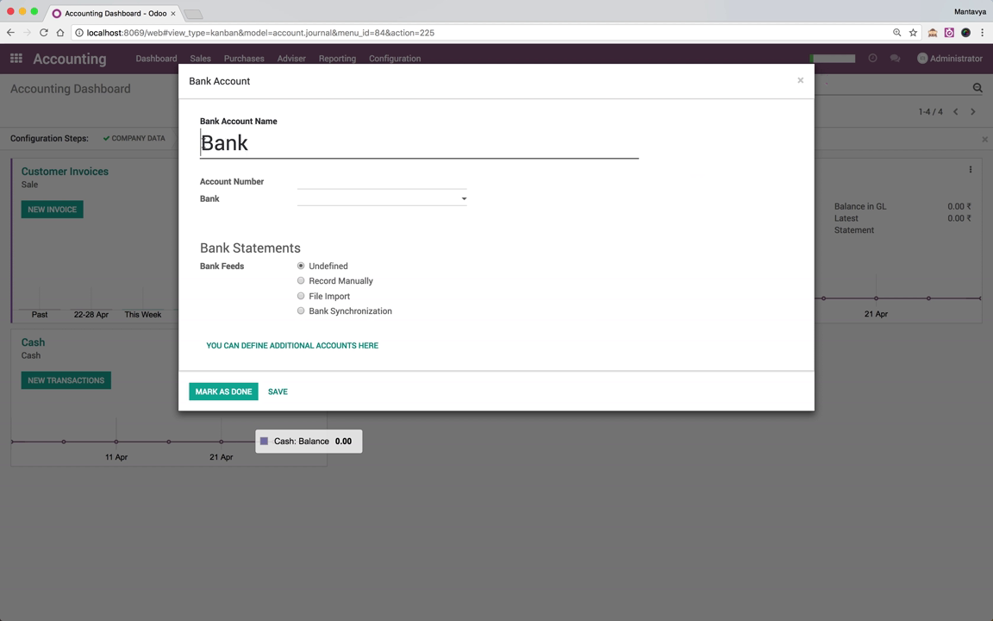
{"action": "type", "text": "Axis"}
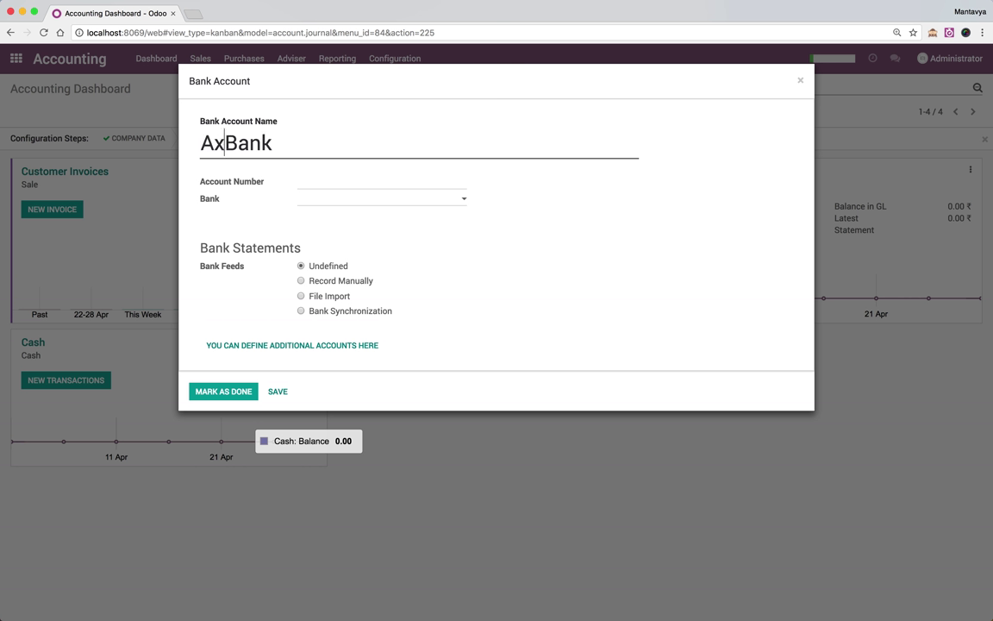
{"action": "key", "text": "Tab"}
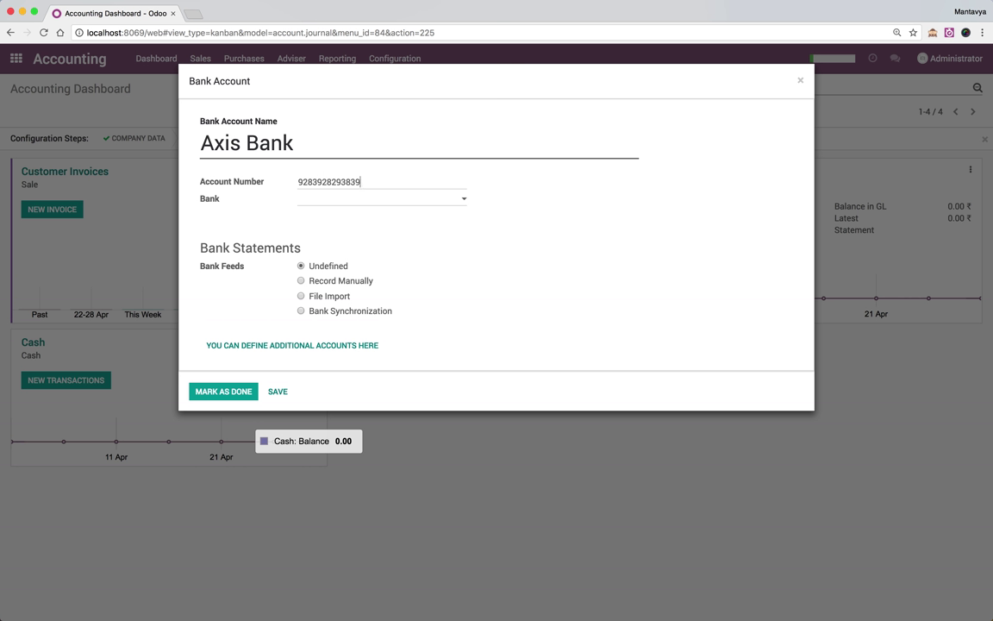
{"action": "key", "text": "shift+Tab"}
{"action": "key", "text": "ctrl+c"}
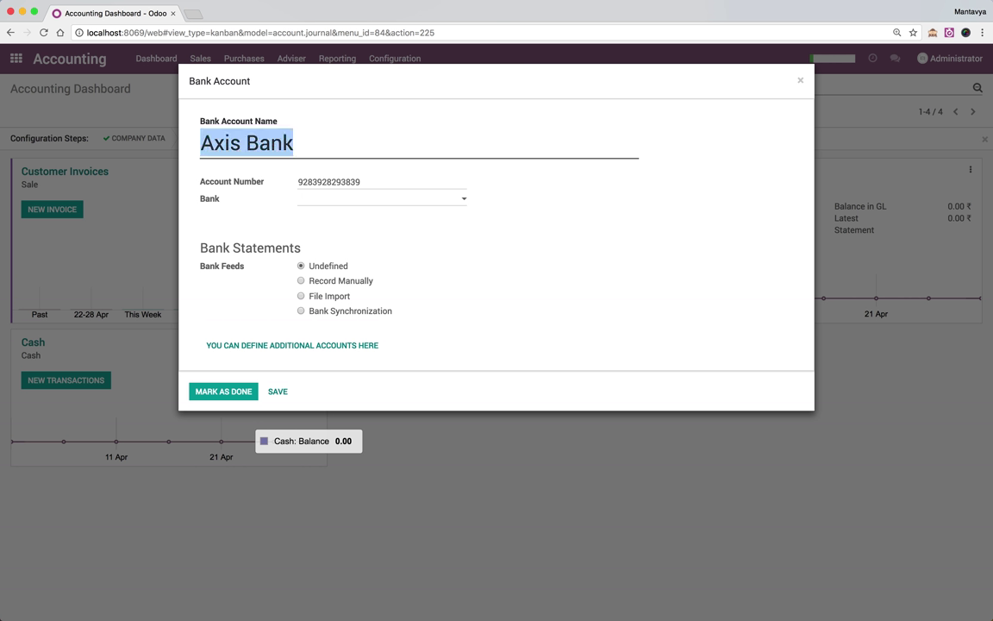
{"action": "key", "text": "Tab"}
{"action": "key", "text": "Tab"}
{"action": "key", "text": "ctrl+v"}
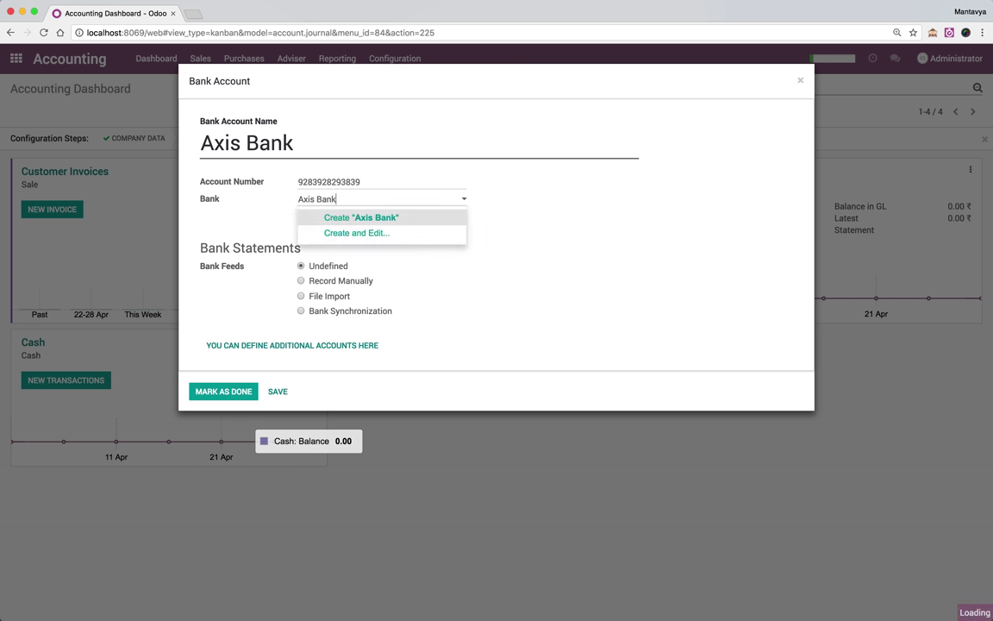
{"action": "key", "text": "Return"}
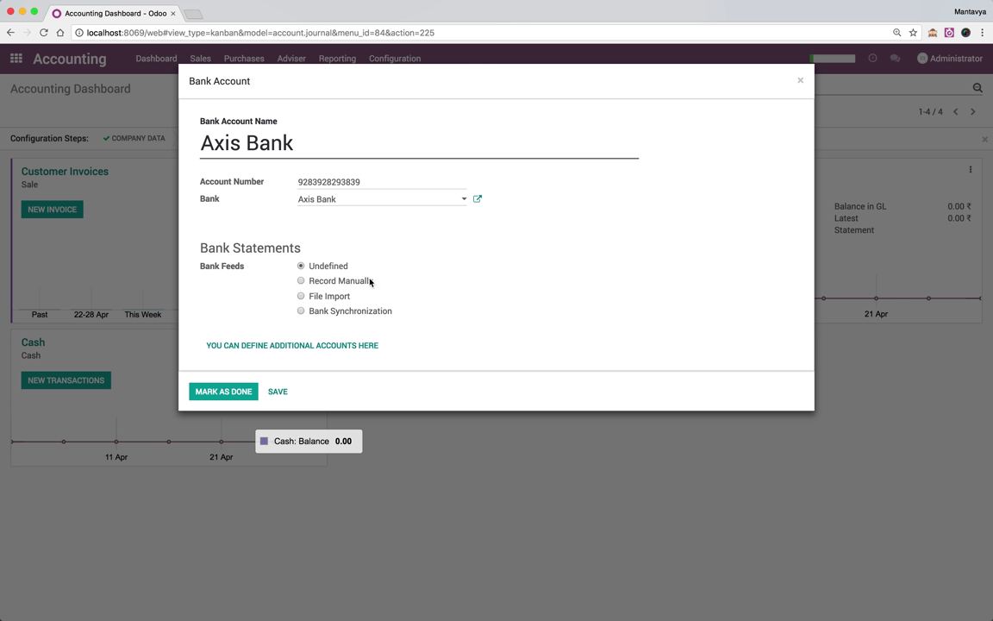
{"action": "left_click", "coordinate": [361, 285]}
{"action": "left_click", "coordinate": [240, 392]}
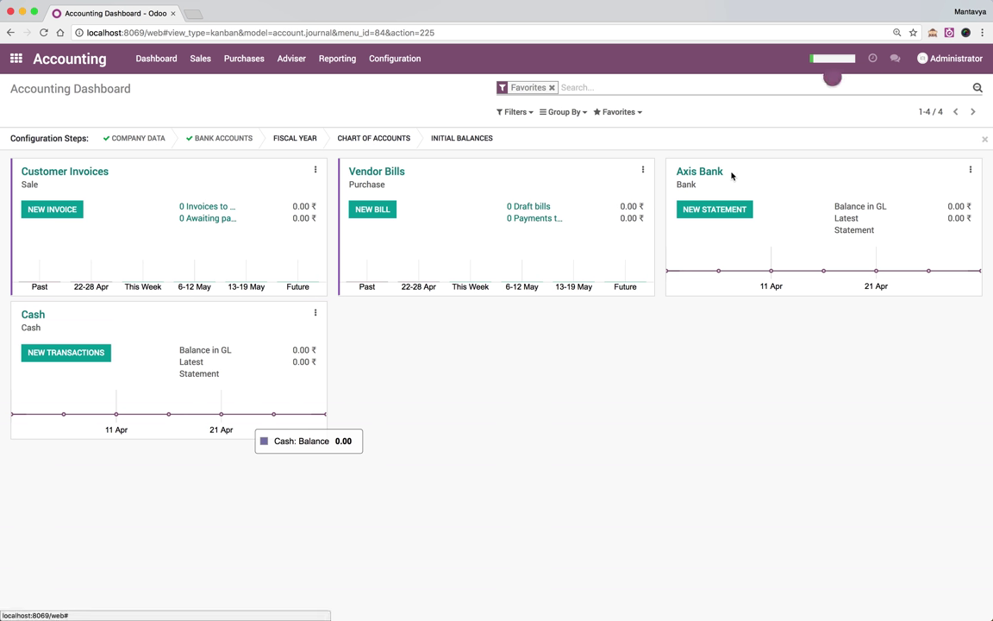
Set the opening date to 05/01/2018 and the fiscal year end to March, then mark done
{"action": "left_click", "coordinate": [307, 139]}
{"action": "left_click", "coordinate": [433, 125]}
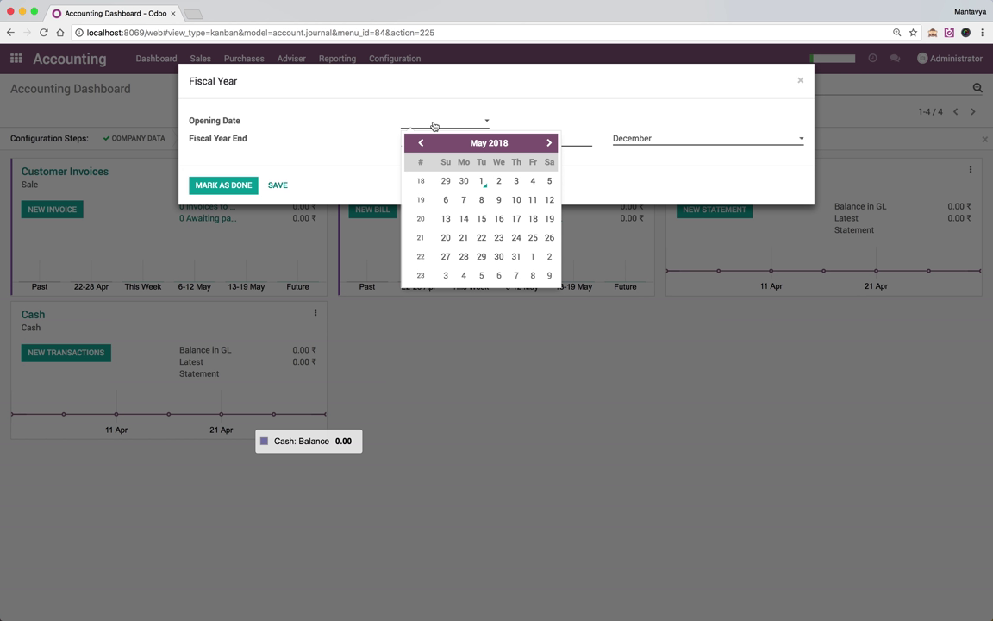
{"action": "left_click", "coordinate": [481, 182]}
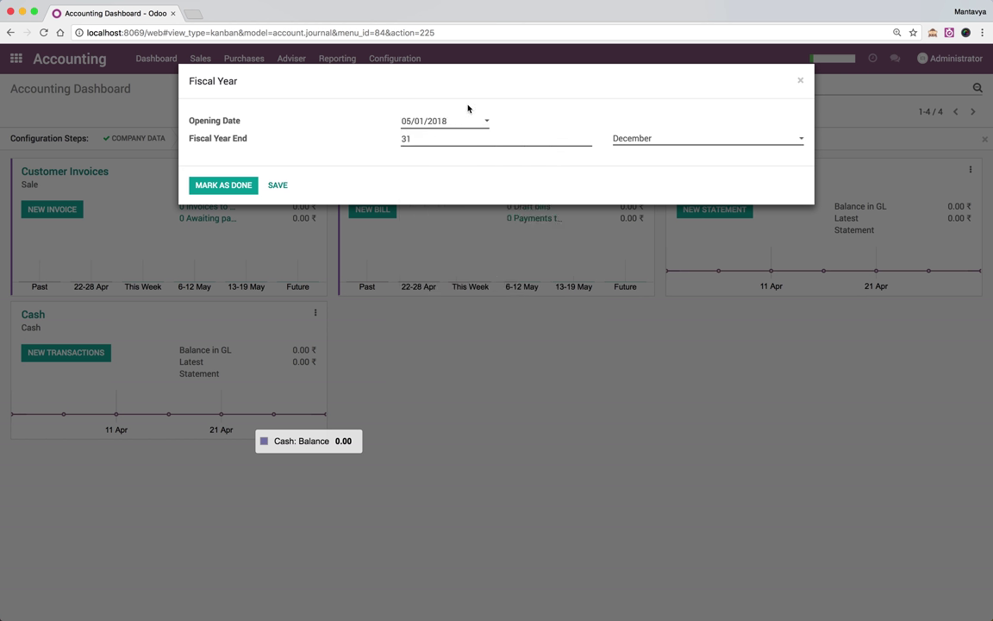
{"action": "left_click", "coordinate": [674, 143]}
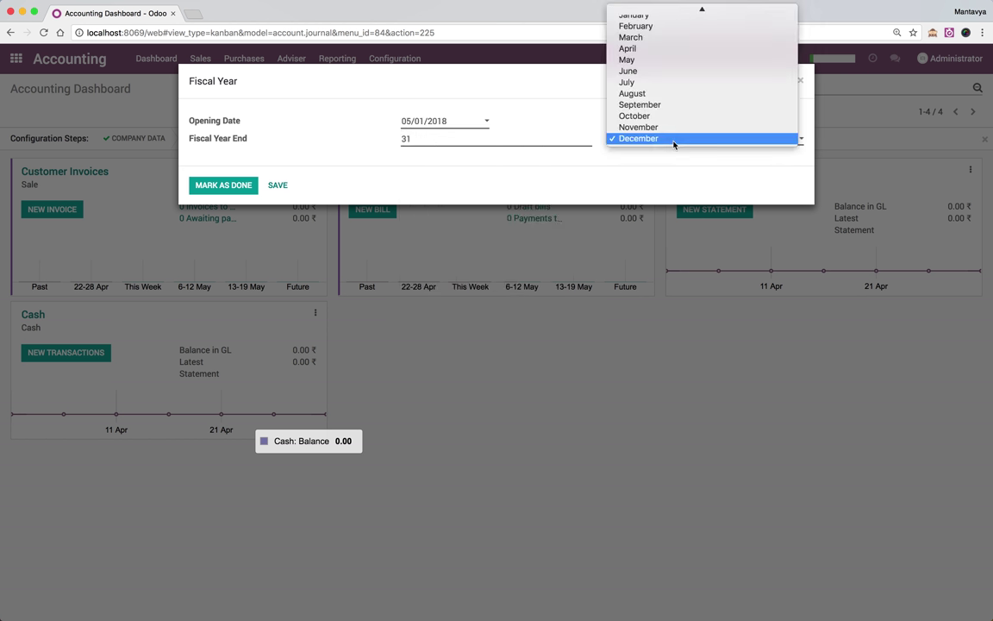
{"action": "key", "text": "Escape"}
{"action": "left_click", "coordinate": [661, 43]}
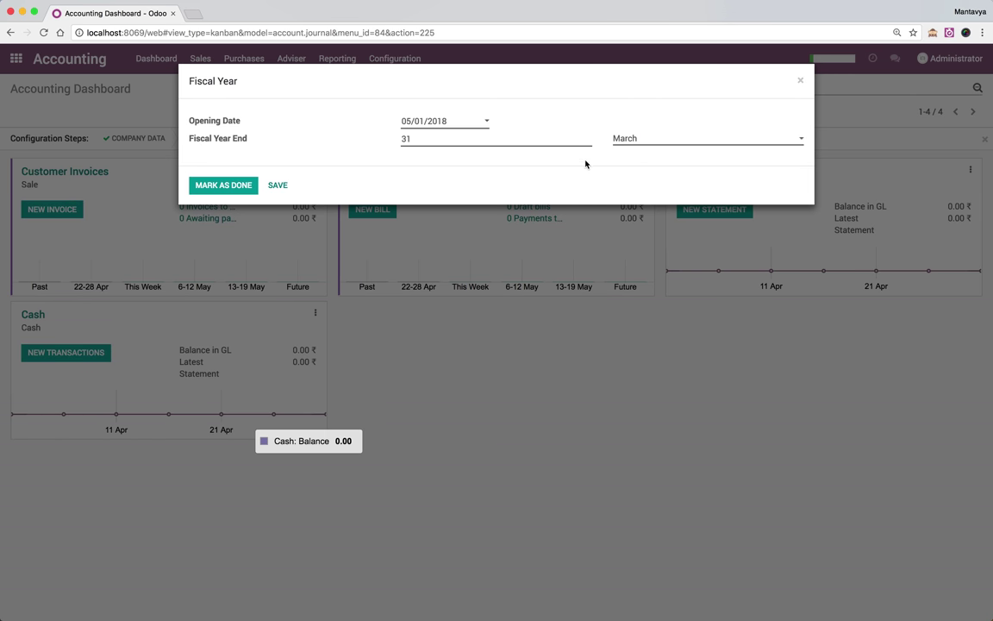
{"action": "left_click", "coordinate": [234, 188]}
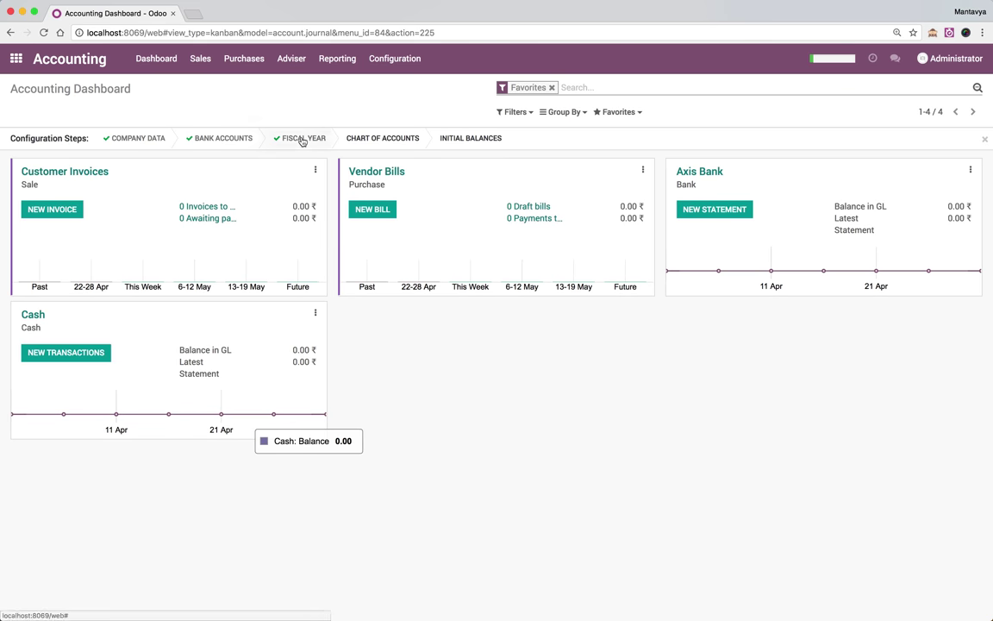
Filter the chart of accounts to the accounts matching 'fixed'
{"action": "left_click", "coordinate": [399, 138]}
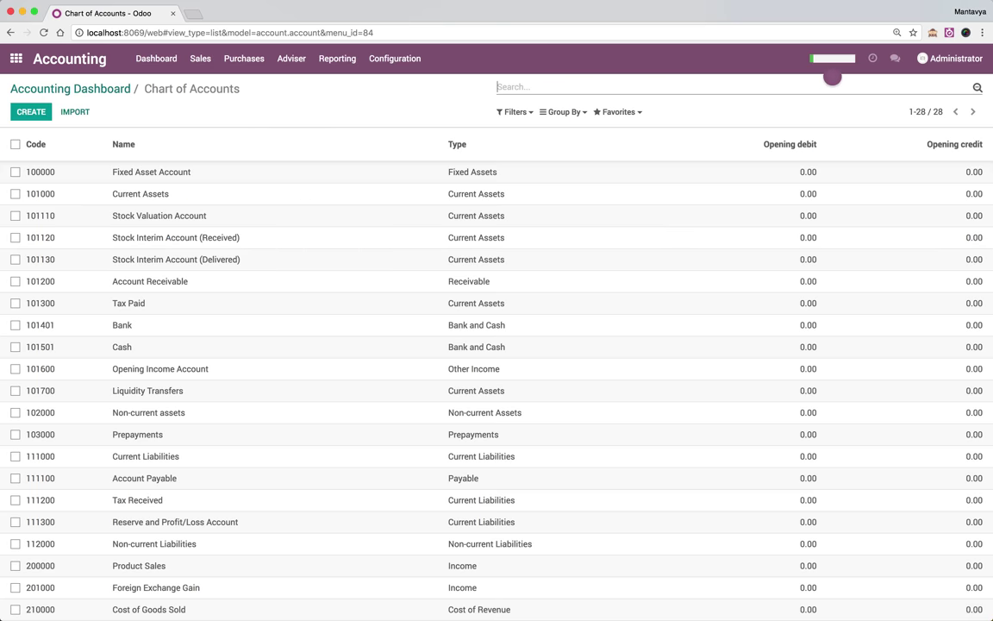
{"action": "type", "text": "fixed"}
{"action": "key", "text": "Return"}
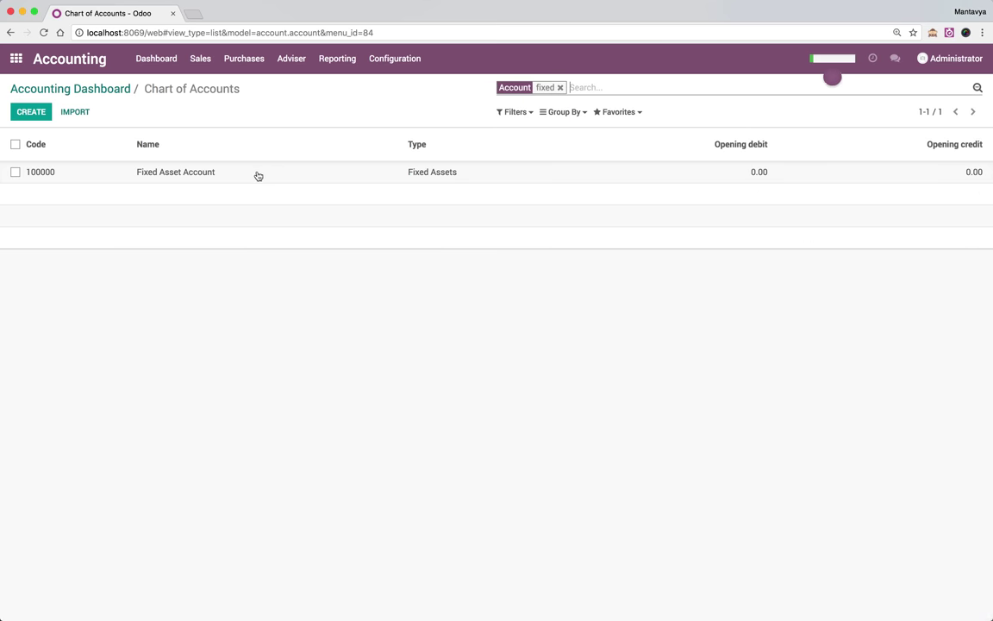
{"action": "left_click", "coordinate": [44, 172]}
{"action": "key", "text": "super+c"}
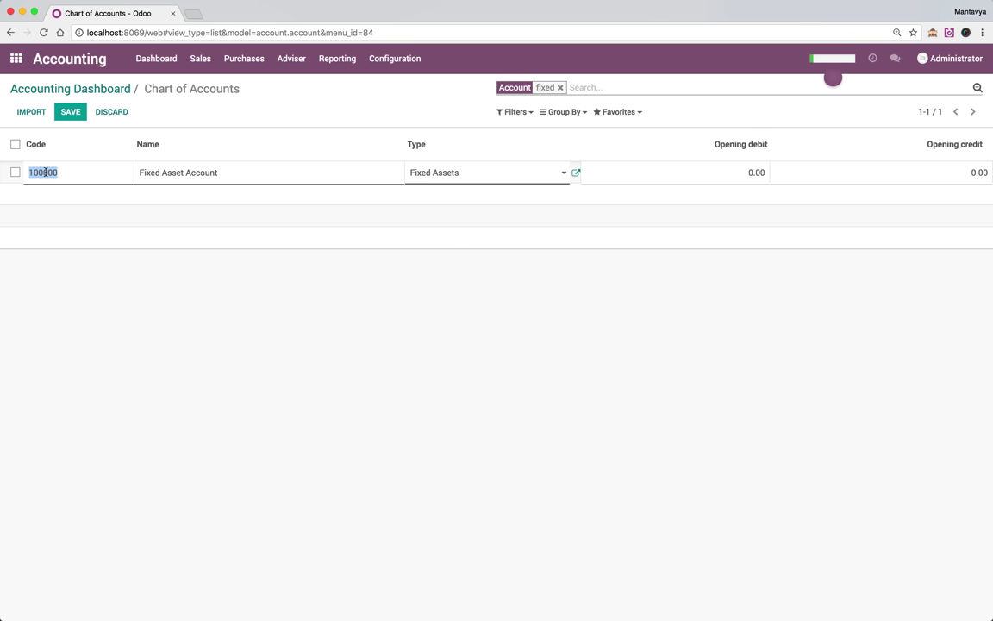
{"action": "left_click", "coordinate": [60, 118]}
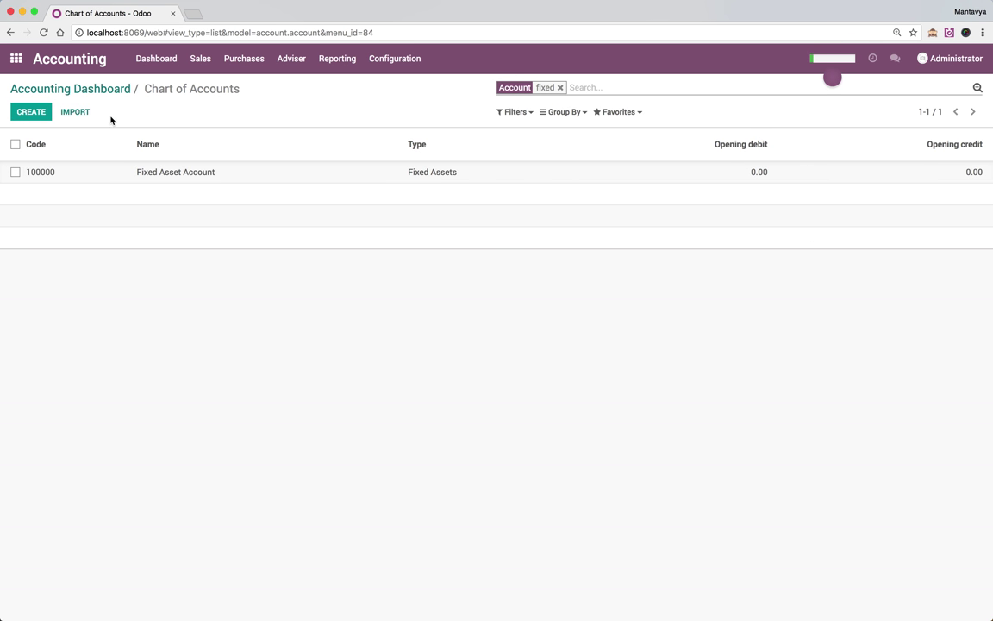
Add 100001 Land & Buildings and 100002 Computers & Laptops as Fixed Assets accounts
{"action": "left_click", "coordinate": [31, 112]}
{"action": "key", "text": "super+v"}
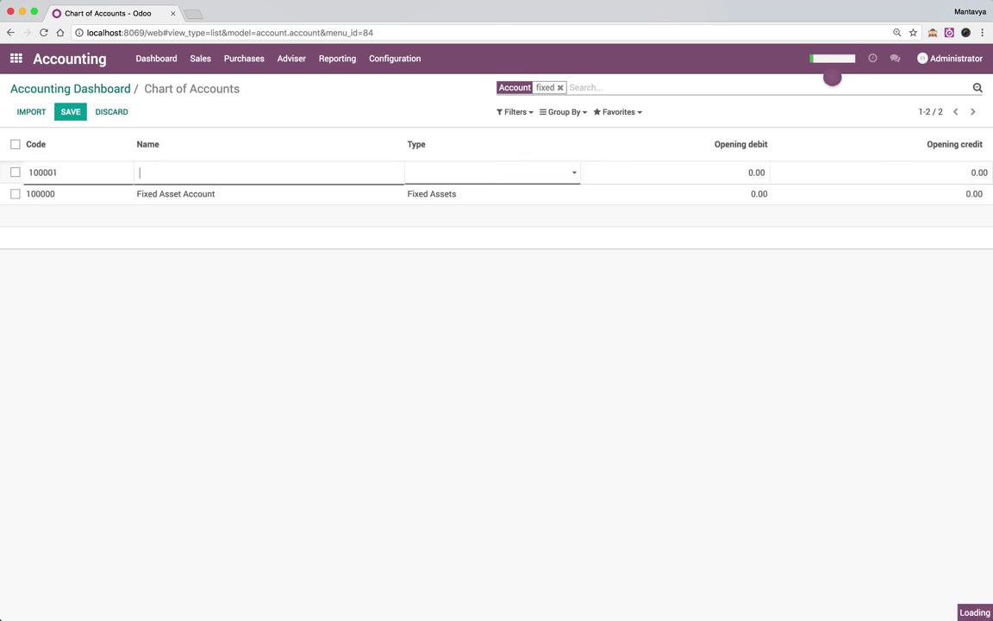
{"action": "type", "text": "La"}
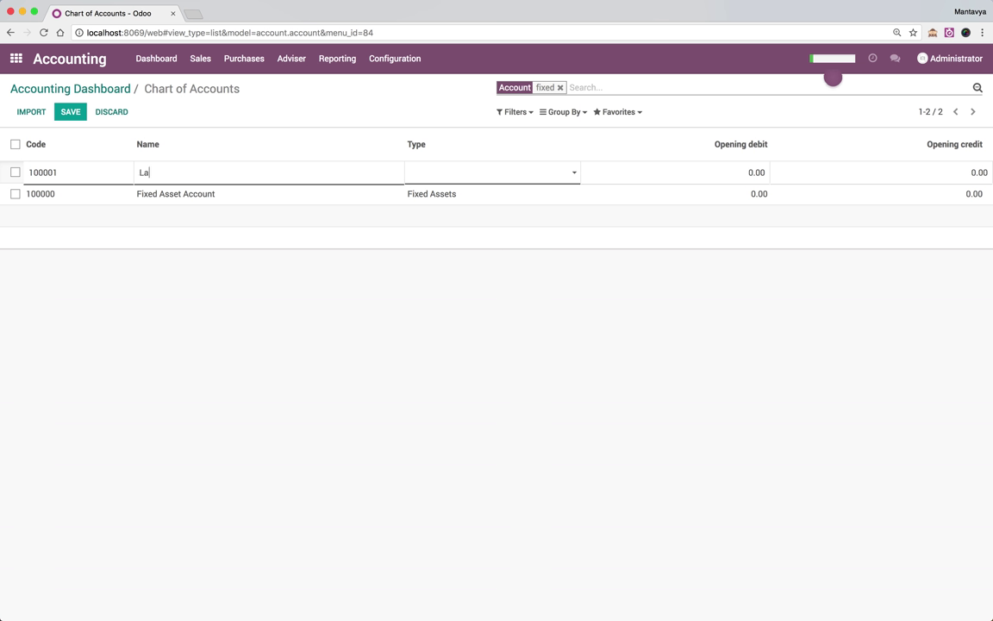
{"action": "type", "text": "nd & B"}
{"action": "type", "text": "uilding"}
{"action": "type", "text": "Fix"}
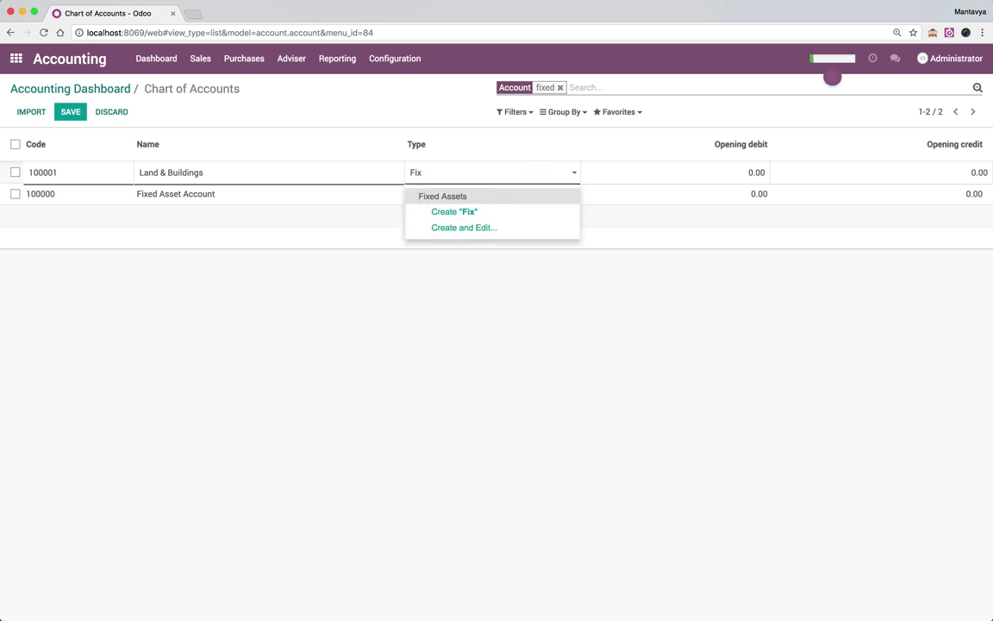
{"action": "key", "text": "Return"}
{"action": "key", "text": "Return"}
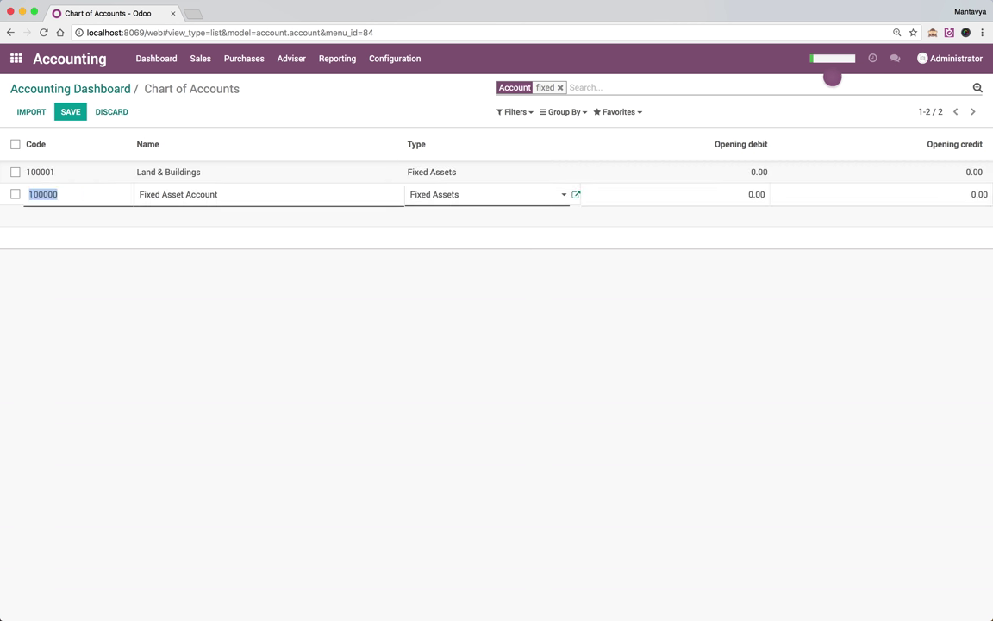
{"action": "key", "text": "Return"}
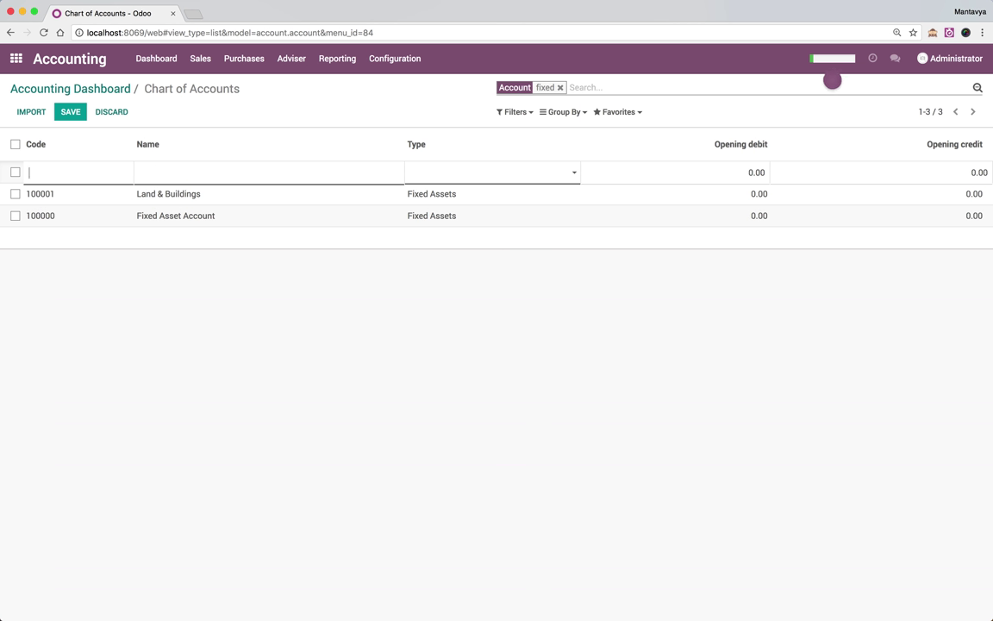
{"action": "type", "text": "100000"}
{"action": "type", "text": "Compu"}
{"action": "type", "text": "ters & La"}
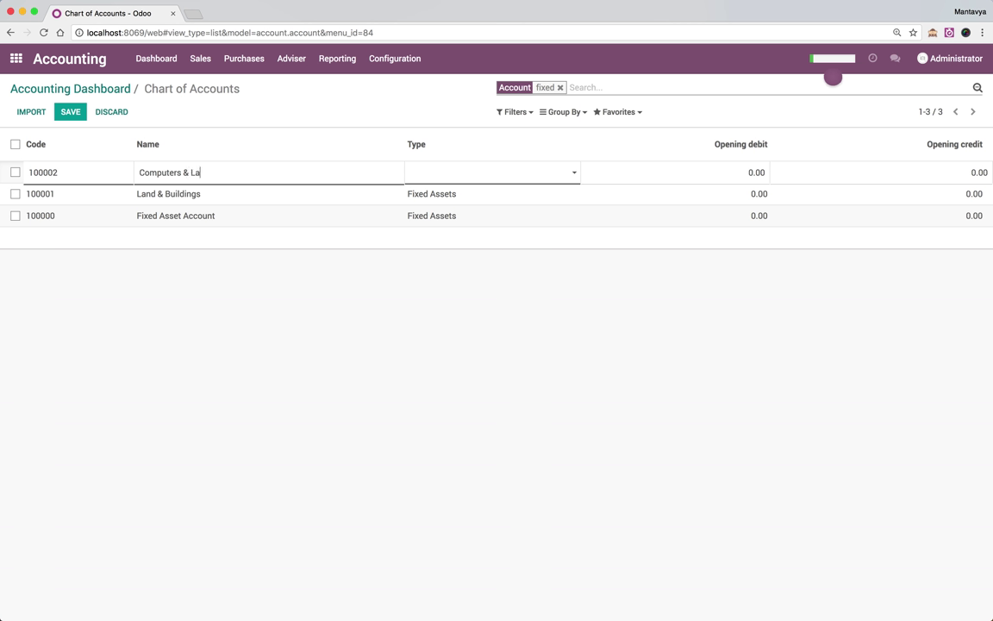
{"action": "type", "text": "ptopF"}
{"action": "key", "text": "Return"}
{"action": "key", "text": "Return"}
{"action": "key", "text": "Return"}
{"action": "key", "text": "Escape"}
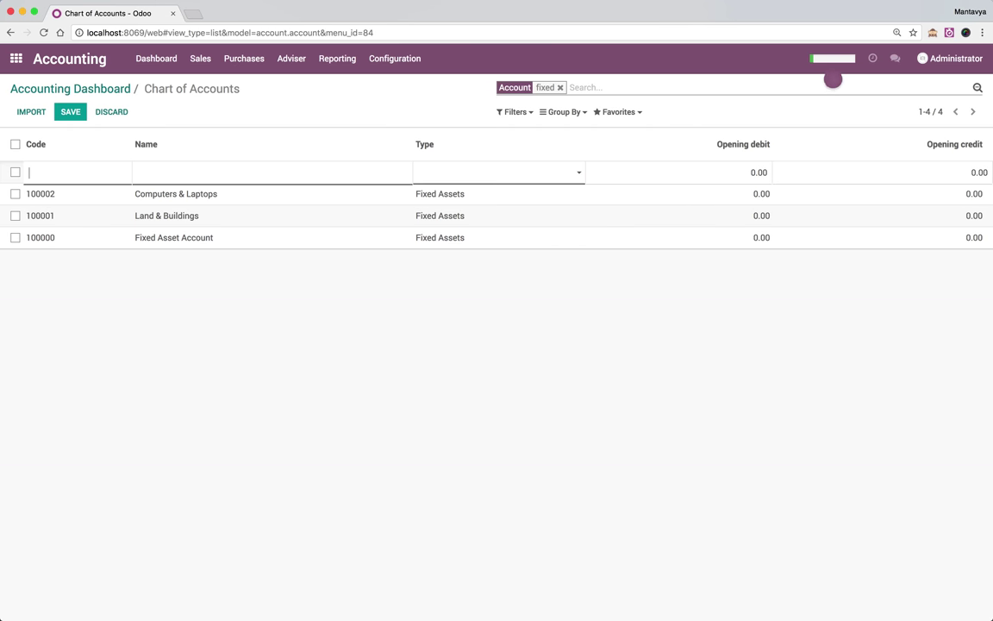
Add 100003 Furniture as a Fixed Assets account and clear the 'fixed' filter
{"action": "type", "text": "100000"}
{"action": "key", "text": "Tab"}
{"action": "type", "text": "Fix"}
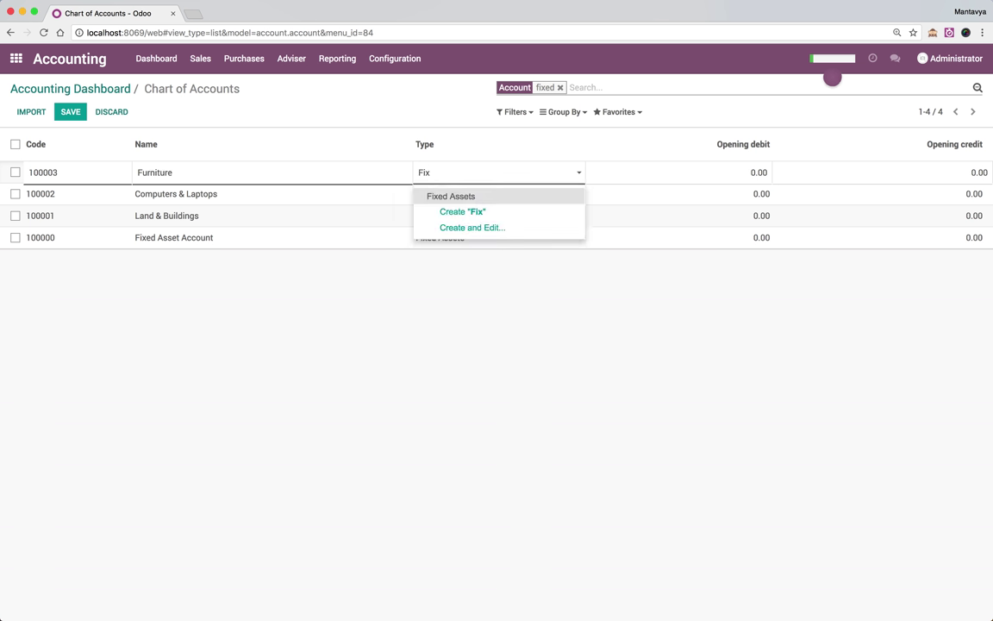
{"action": "key", "text": "Return"}
{"action": "key", "text": "Tab"}
{"action": "left_click", "coordinate": [212, 406]}
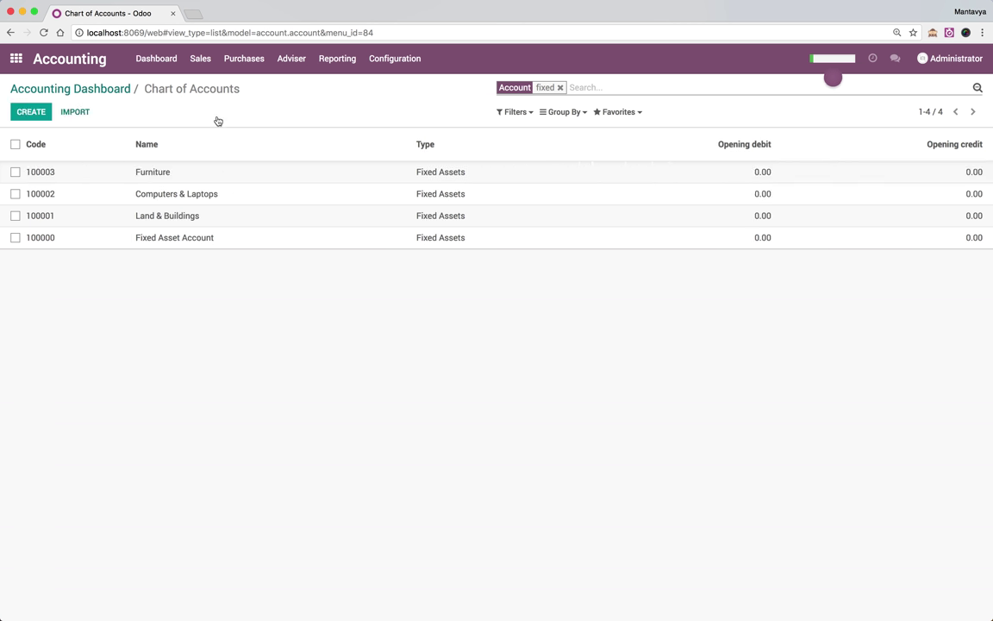
{"action": "left_click", "coordinate": [561, 87]}
{"action": "left_click", "coordinate": [560, 87]}
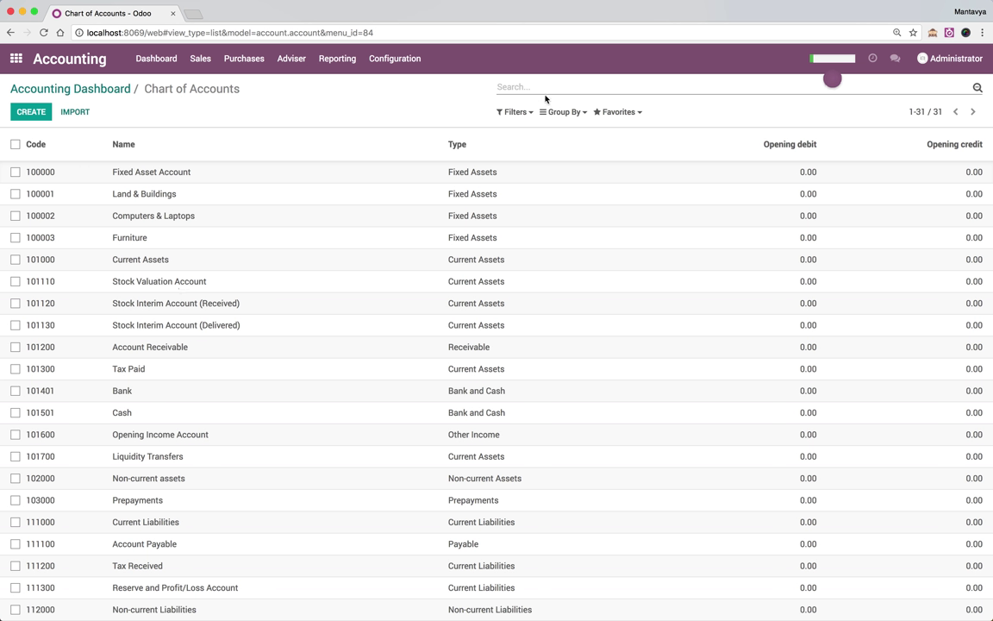
Group accounts by account type to review Current Liabilities, then remove the grouping
{"action": "left_click", "coordinate": [562, 112]}
{"action": "left_click", "coordinate": [561, 132]}
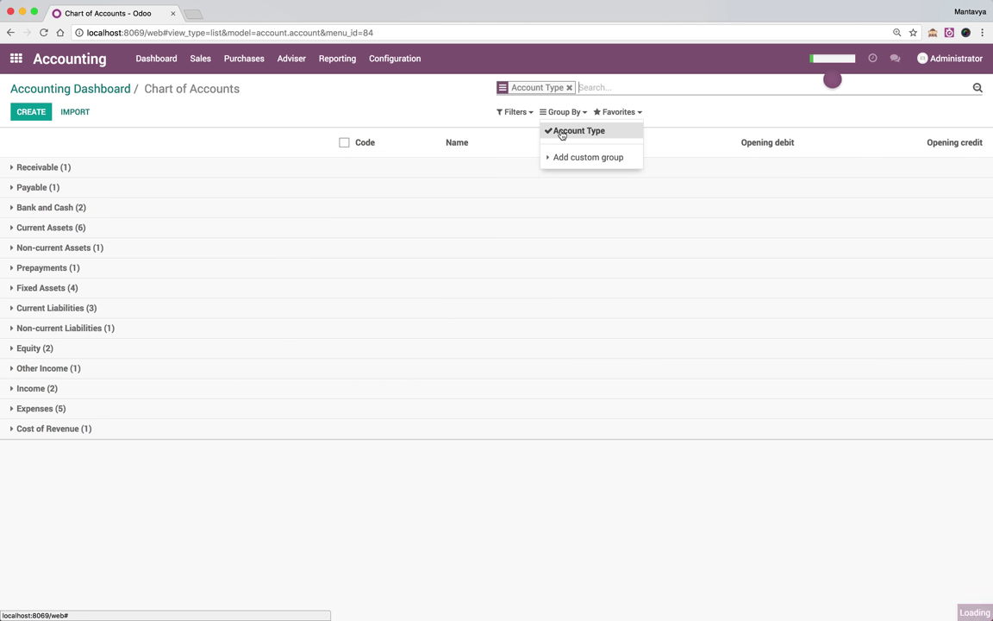
{"action": "left_click", "coordinate": [53, 308]}
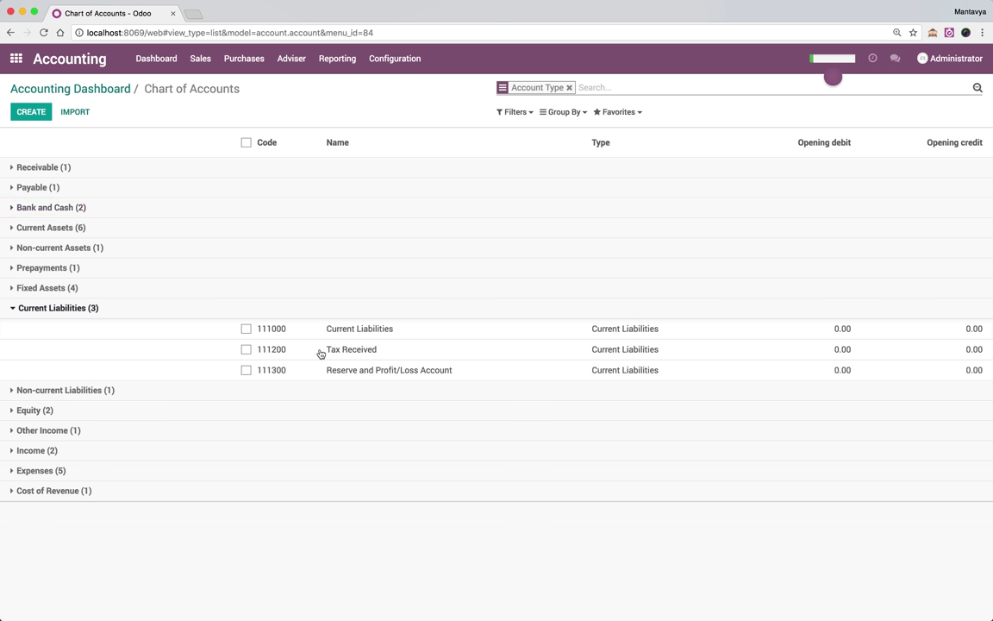
{"action": "left_click", "coordinate": [569, 88]}
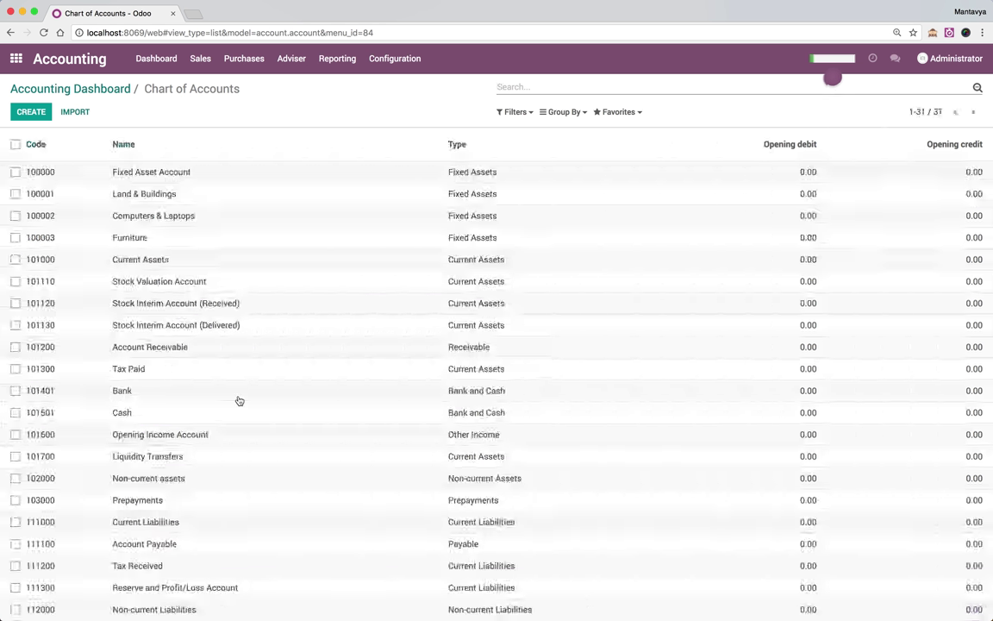
Locate the Reserve account in the full list by searching the page for 'rese'
{"action": "scroll", "coordinate": [240, 401], "scroll_direction": "down", "scroll_amount": 3}
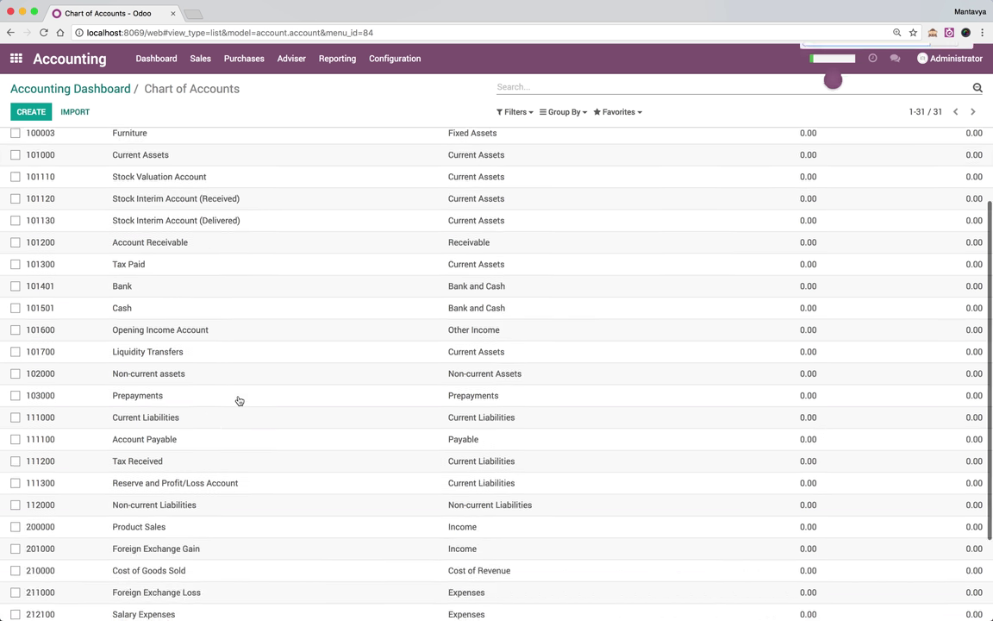
{"action": "key", "text": "super+f"}
{"action": "type", "text": "rese"}
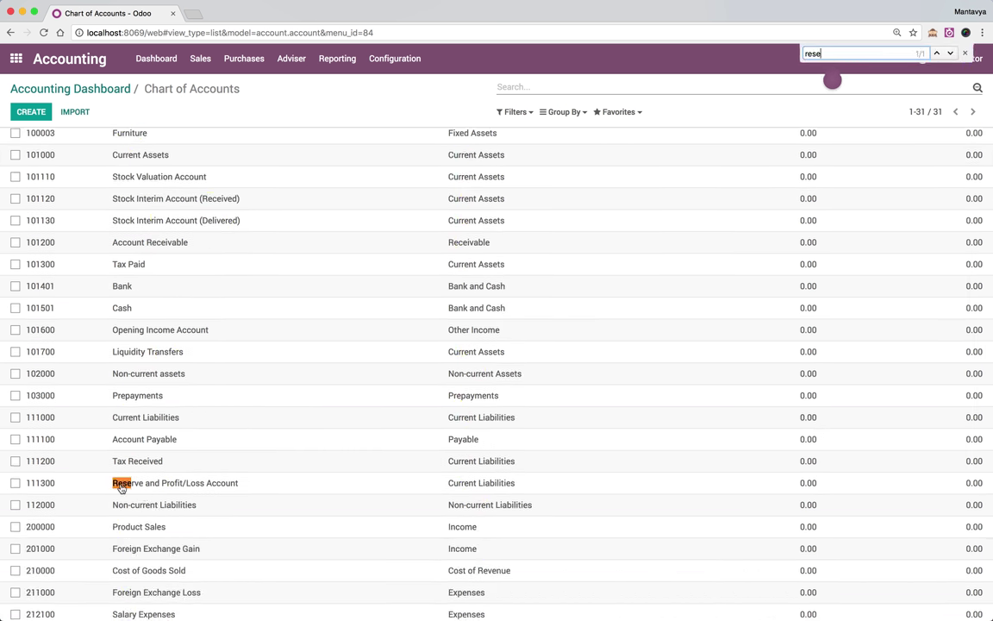
Create account 111400 Salary Payable with type Current Liabilities
{"action": "left_click", "coordinate": [53, 483]}
{"action": "key", "text": "super+c"}
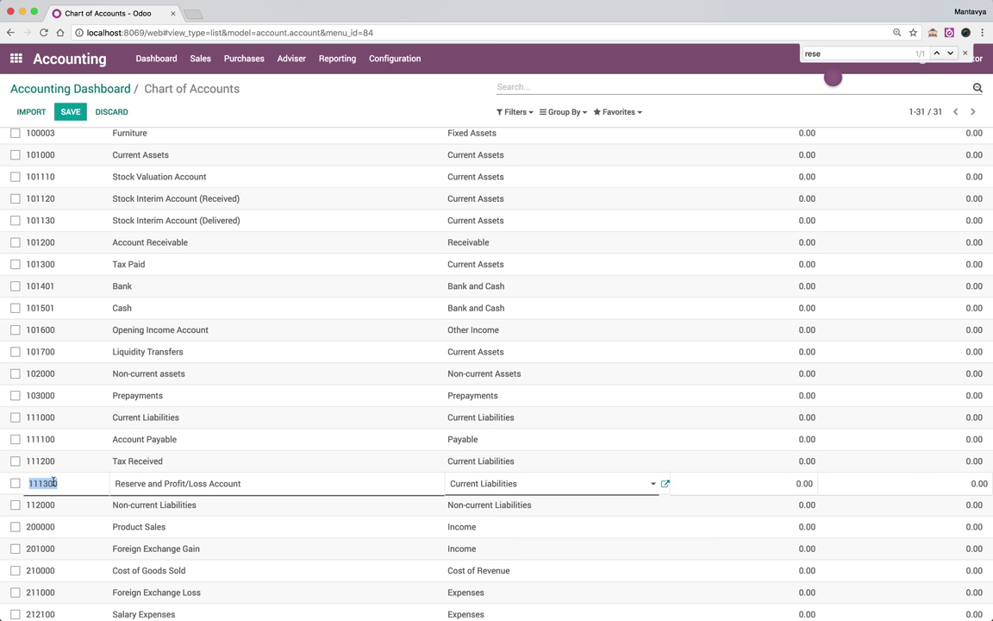
{"action": "left_click", "coordinate": [101, 115]}
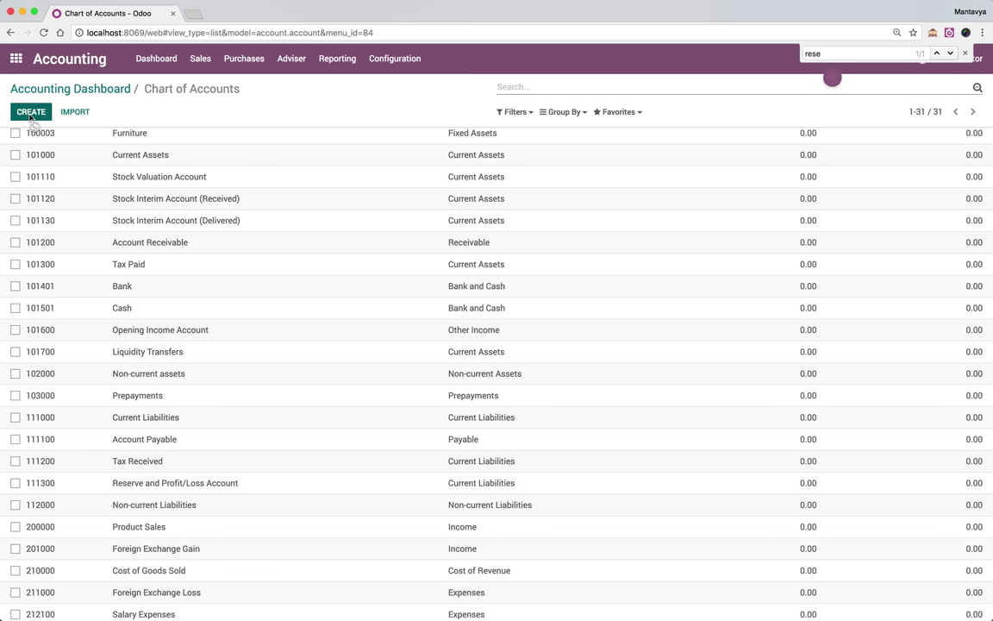
{"action": "left_click", "coordinate": [31, 112]}
{"action": "key", "text": "super+v"}
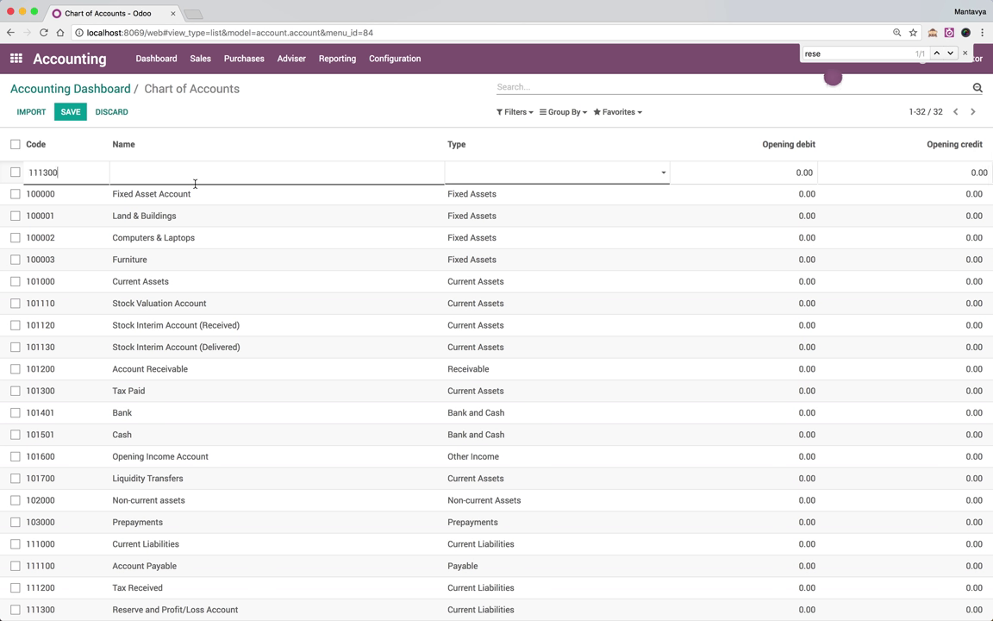
{"action": "key", "text": "Tab"}
{"action": "type", "text": "Salary"}
{"action": "type", "text": " Payabl"}
{"action": "type", "text": "Curr"}
{"action": "key", "text": "Down"}
{"action": "key", "text": "Down"}
{"action": "key", "text": "Return"}
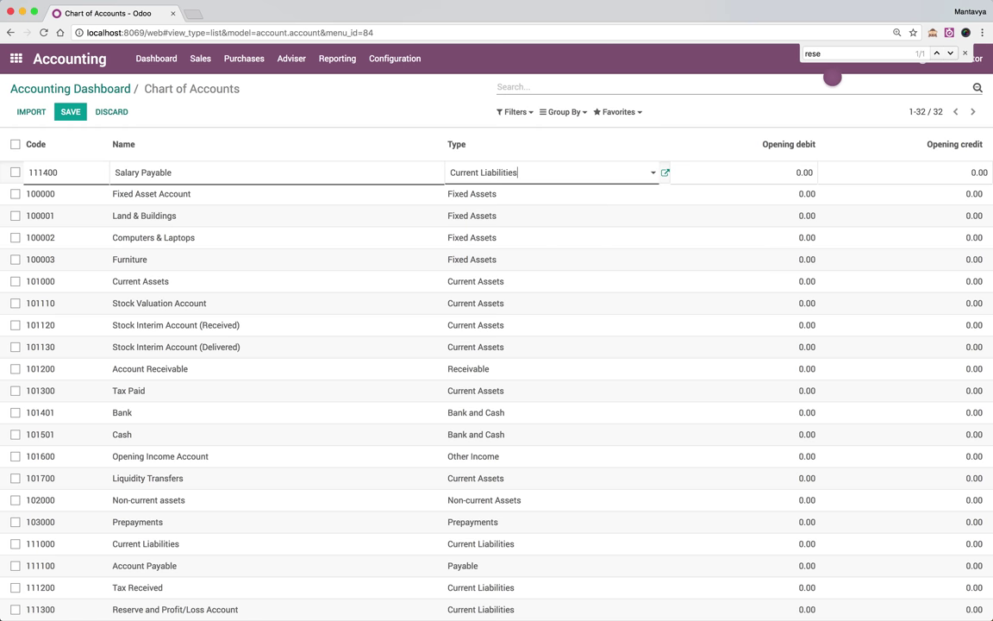
{"action": "left_click", "coordinate": [325, 121]}
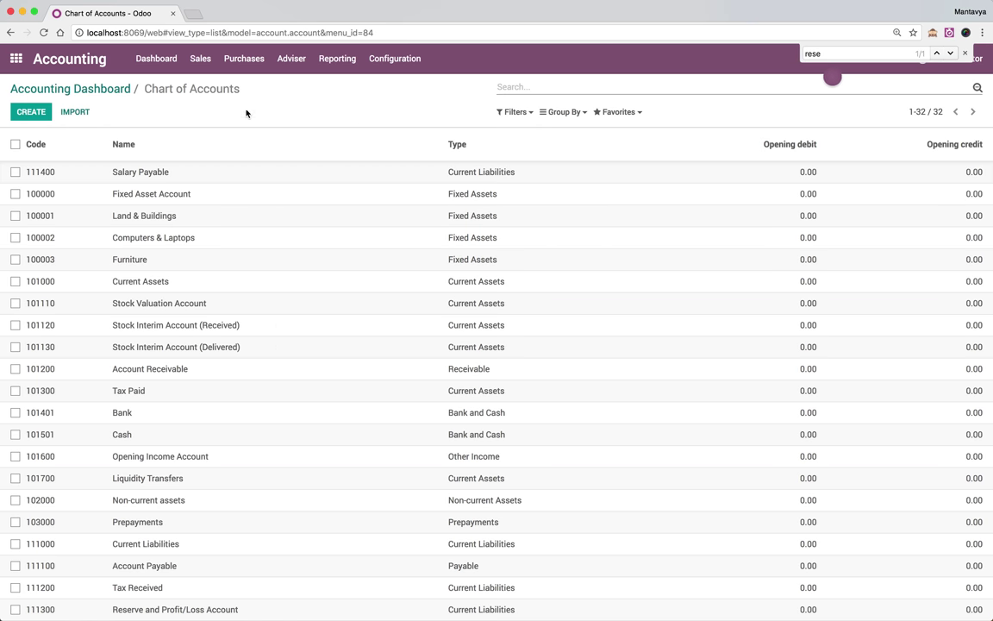
Compare against the balance sheet PDF, then filter the accounts by 'Tax'
{"action": "key", "text": "super+Tab"}
{"action": "key", "text": "super+Tab"}
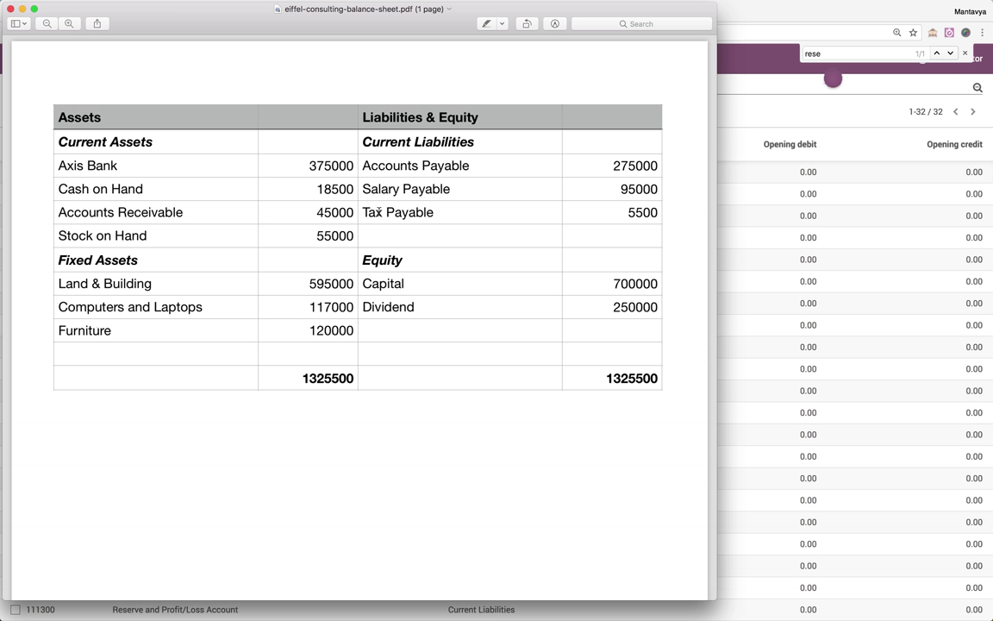
{"action": "key", "text": "super+Tab"}
{"action": "left_click", "coordinate": [618, 86]}
{"action": "type", "text": "Tax"}
{"action": "key", "text": "Return"}
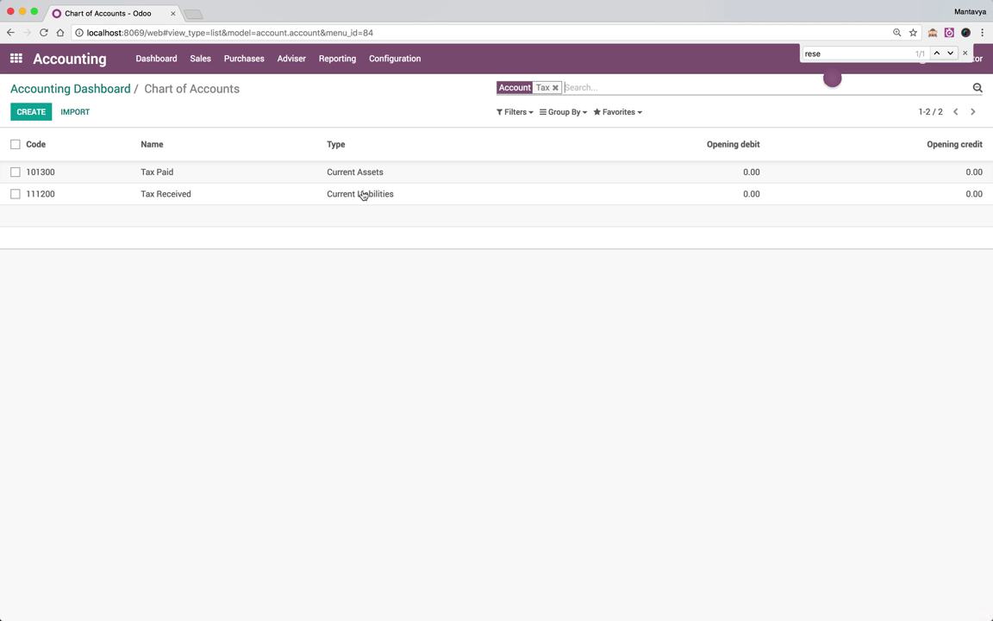
Rename account 111200 from Tax Received to Tax Payable and recheck the PDF
{"action": "left_click", "coordinate": [190, 194]}
{"action": "key", "text": "Right"}
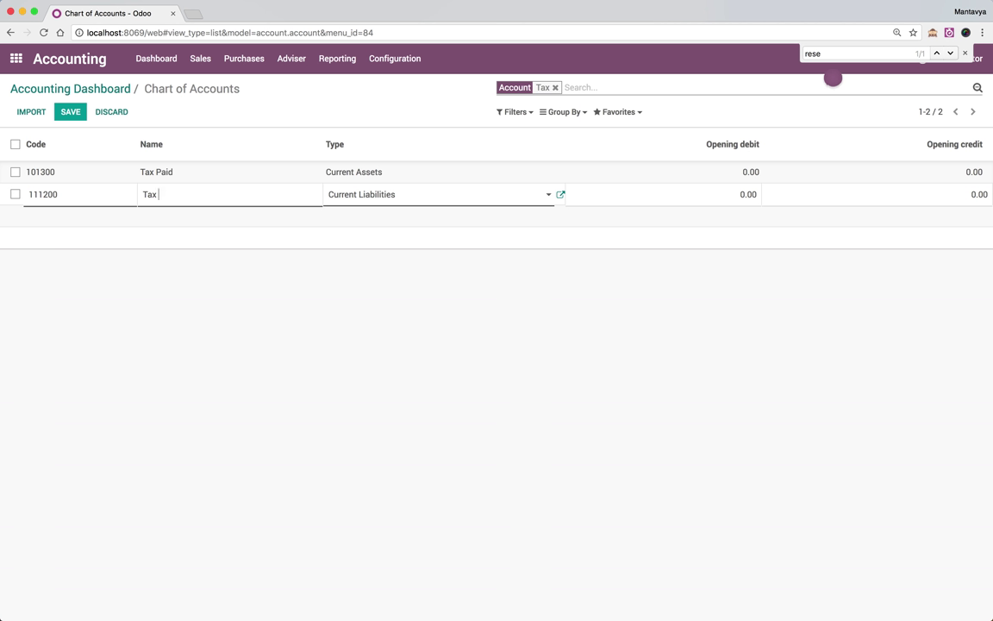
{"action": "type", "text": "Payable"}
{"action": "key", "text": "Tab"}
{"action": "left_click", "coordinate": [292, 335]}
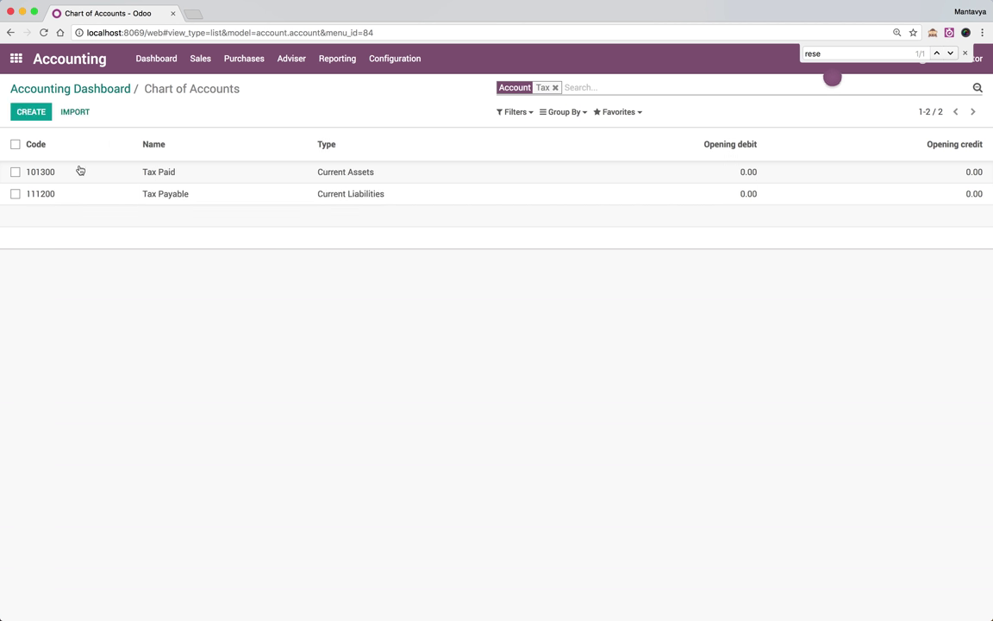
{"action": "key", "text": "super+Tab"}
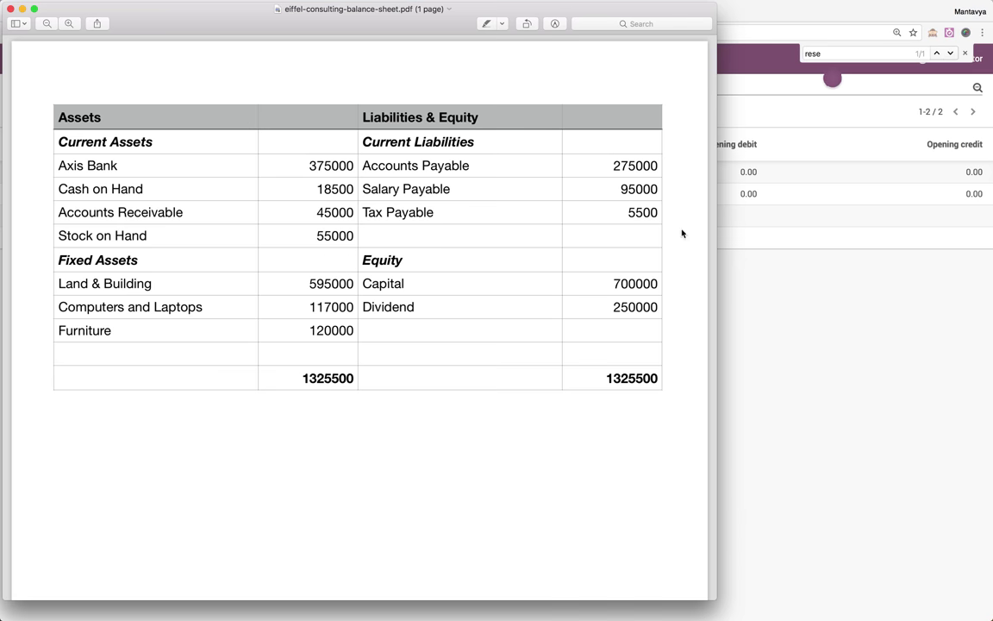
{"action": "key", "text": "super+Tab"}
Open the Initial Balances entry from the Accounting Dashboard, consulting the balance sheet PDF
{"action": "left_click", "coordinate": [110, 89]}
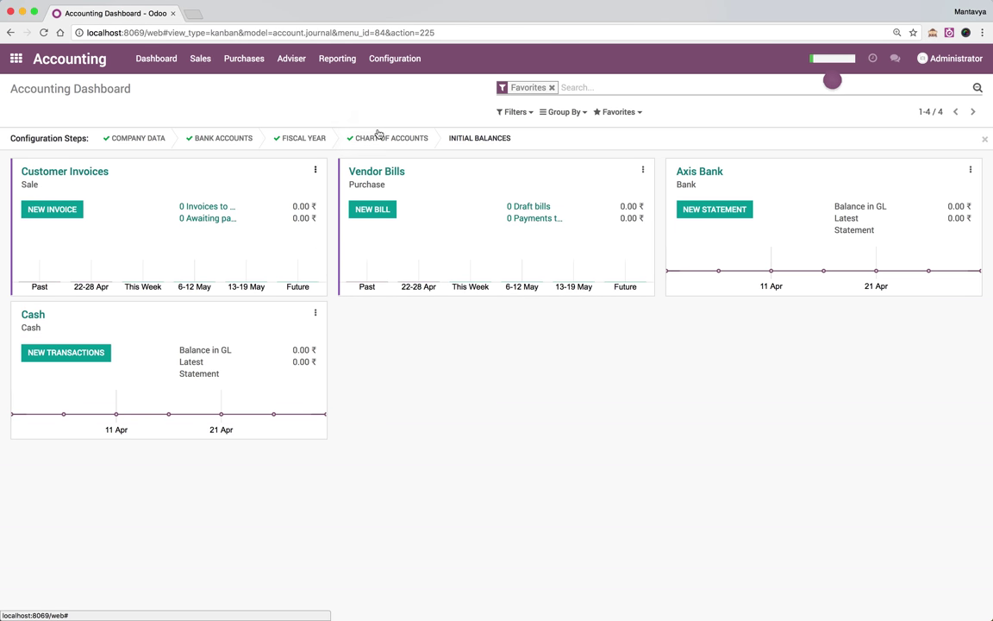
{"action": "left_click", "coordinate": [479, 141]}
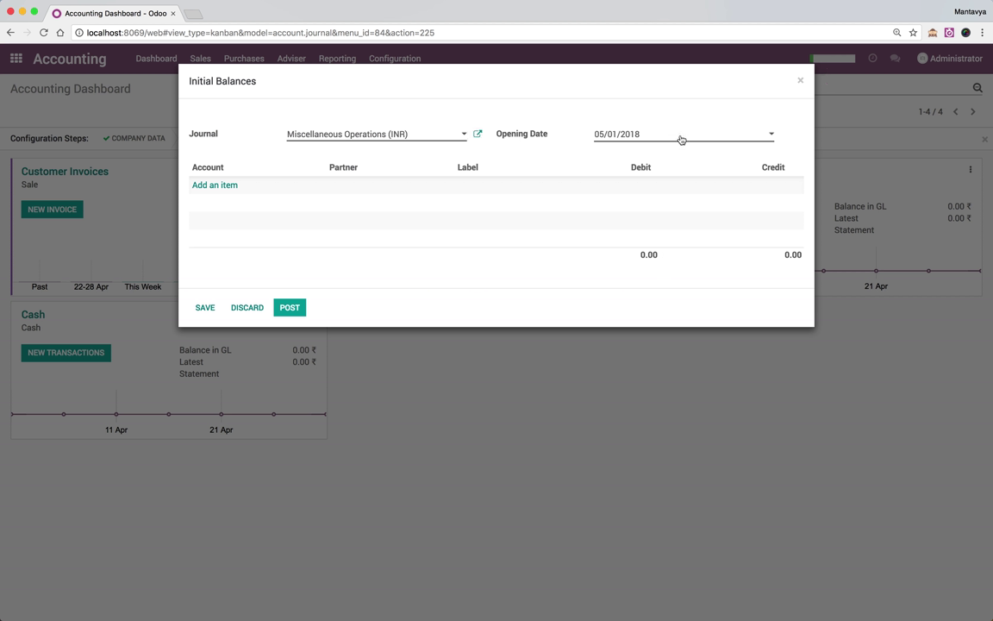
{"action": "key", "text": "super+Tab"}
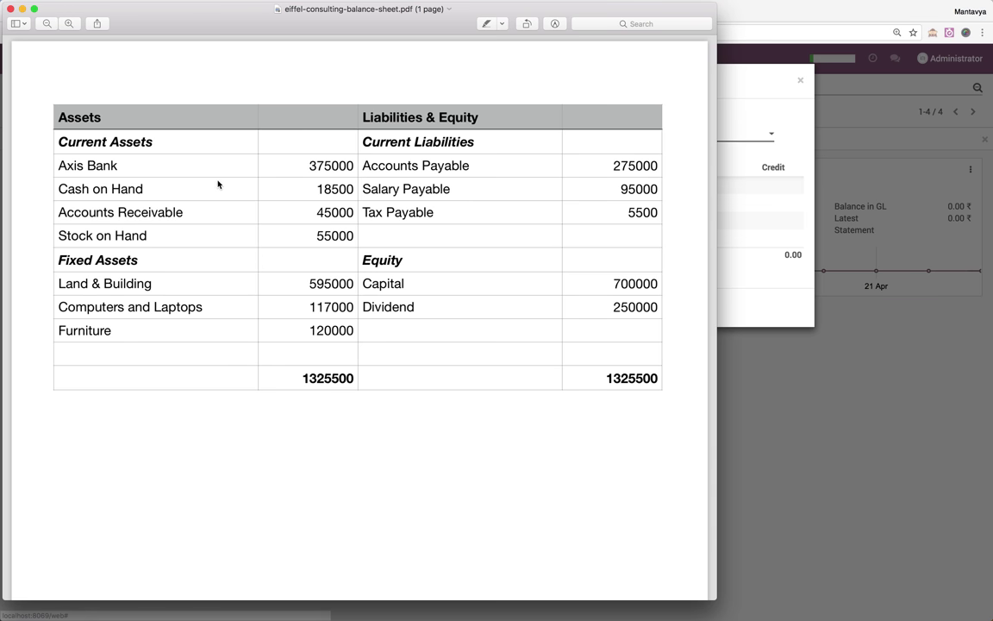
{"action": "key", "text": "super+Tab"}
Add a 101401 Bank line labelled 'Opening Balance' with a 375,000 debit
{"action": "left_click", "coordinate": [216, 184]}
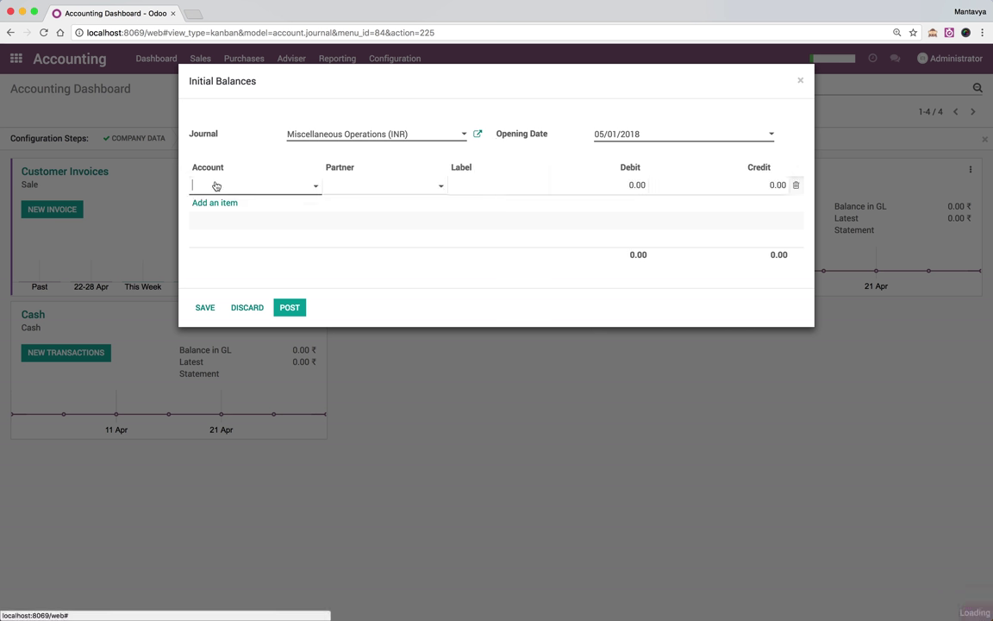
{"action": "type", "text": "Bank"}
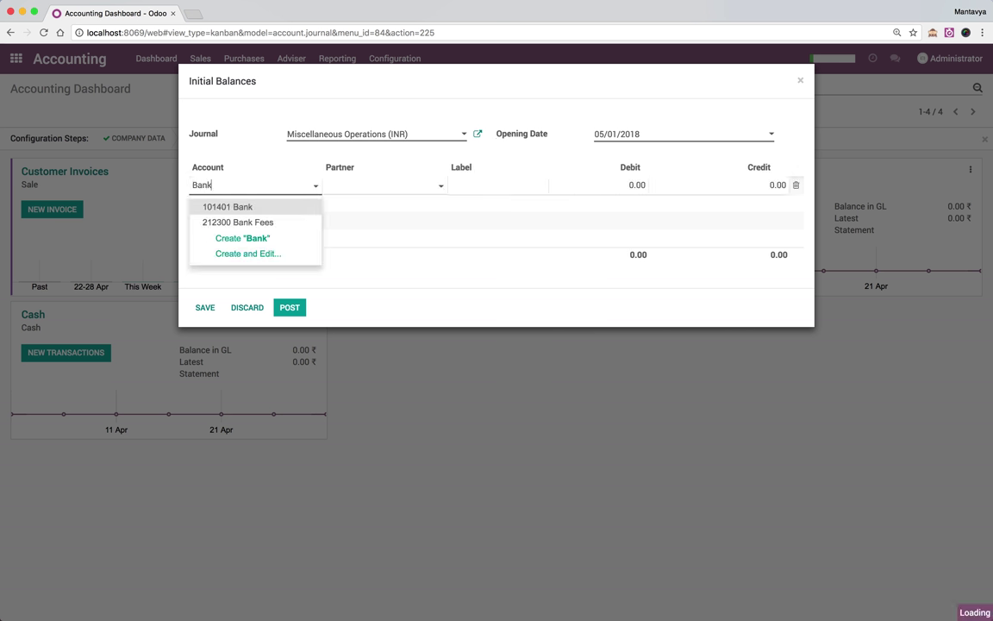
{"action": "key", "text": "Return"}
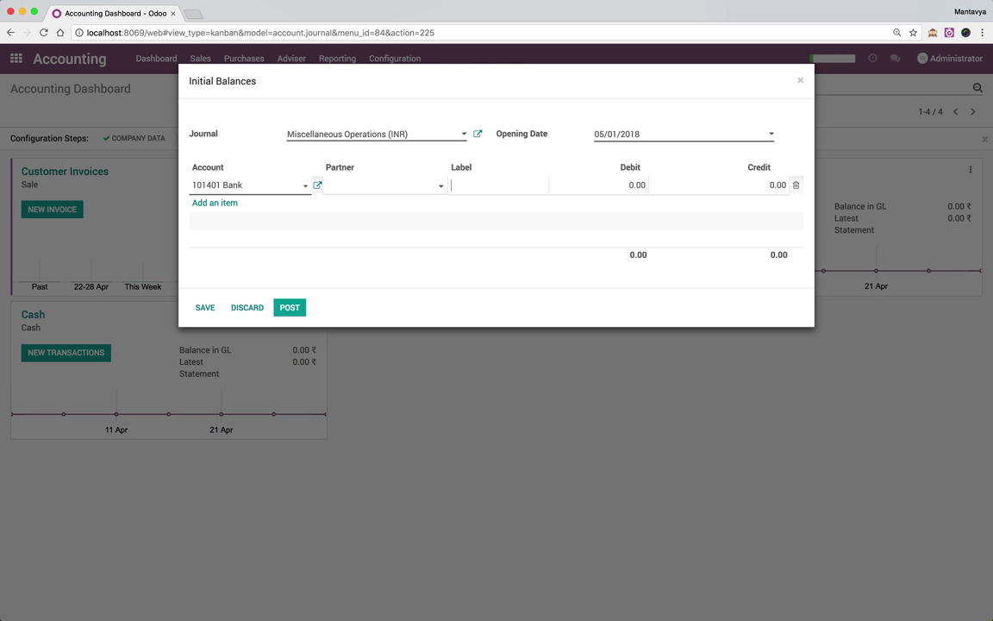
{"action": "key", "text": "super+Tab"}
{"action": "key", "text": "super+Tab"}
{"action": "key", "text": "Tab"}
{"action": "key", "text": "Tab"}
{"action": "type", "text": "Opening Balance"}
{"action": "key", "text": "Tab"}
{"action": "key", "text": "super+Tab"}
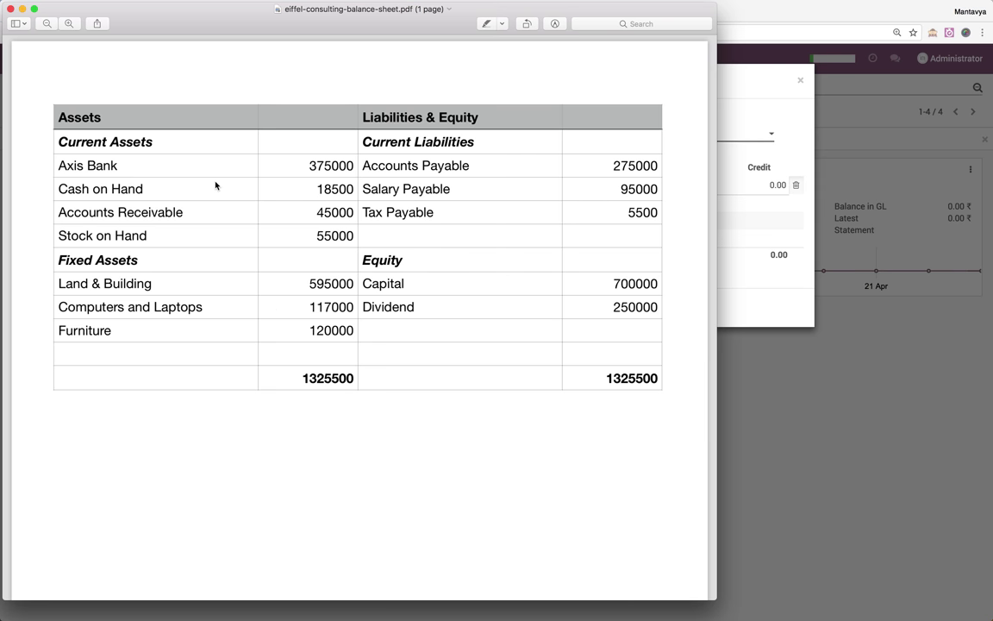
{"action": "key", "text": "super+Tab"}
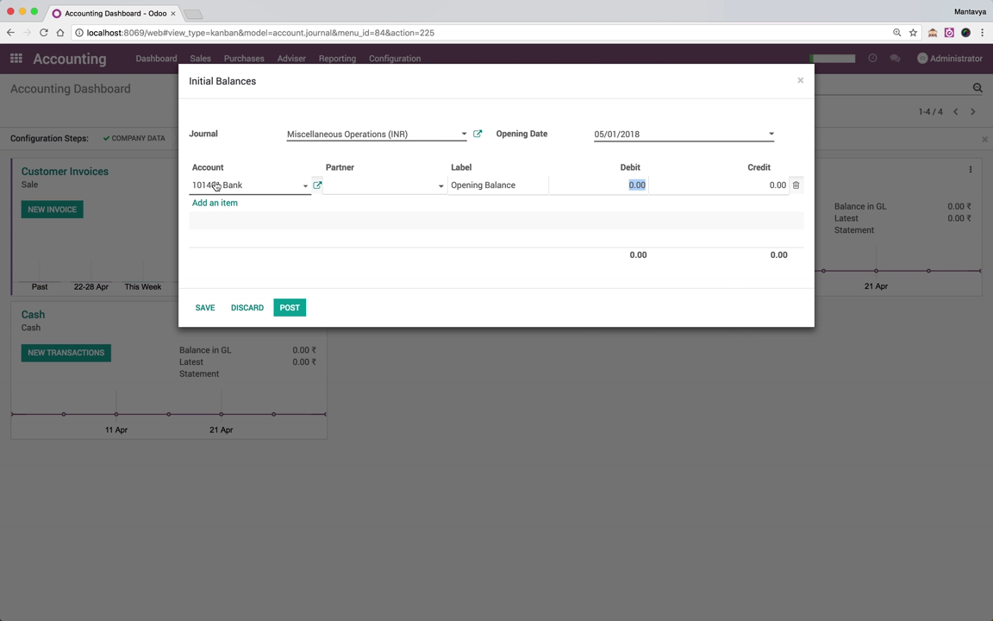
{"action": "type", "text": "375,"}
{"action": "type", "text": "000"}
{"action": "key", "text": "super+Tab"}
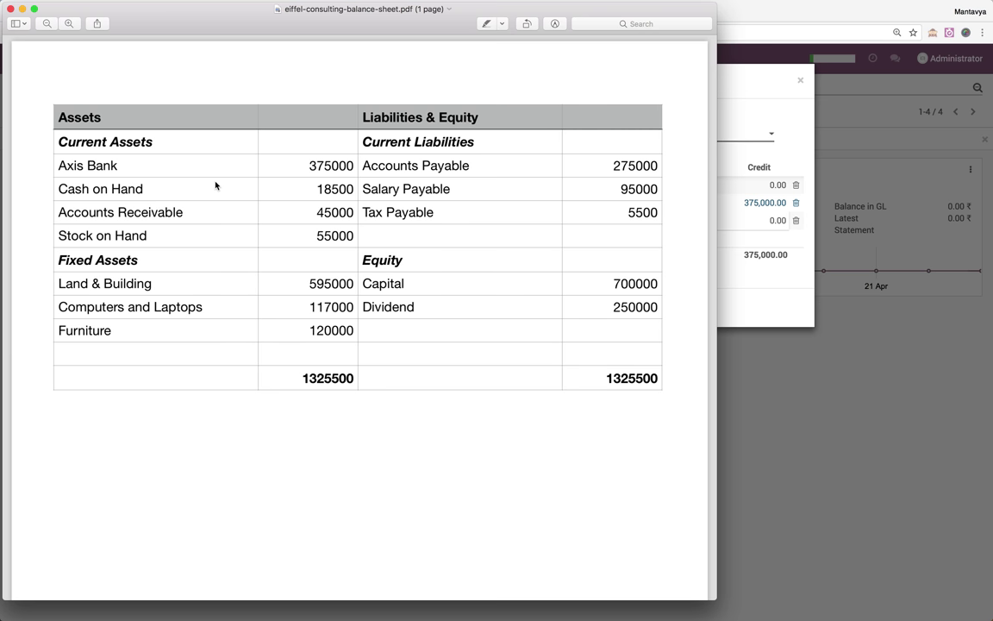
{"action": "key", "text": "super+Tab"}
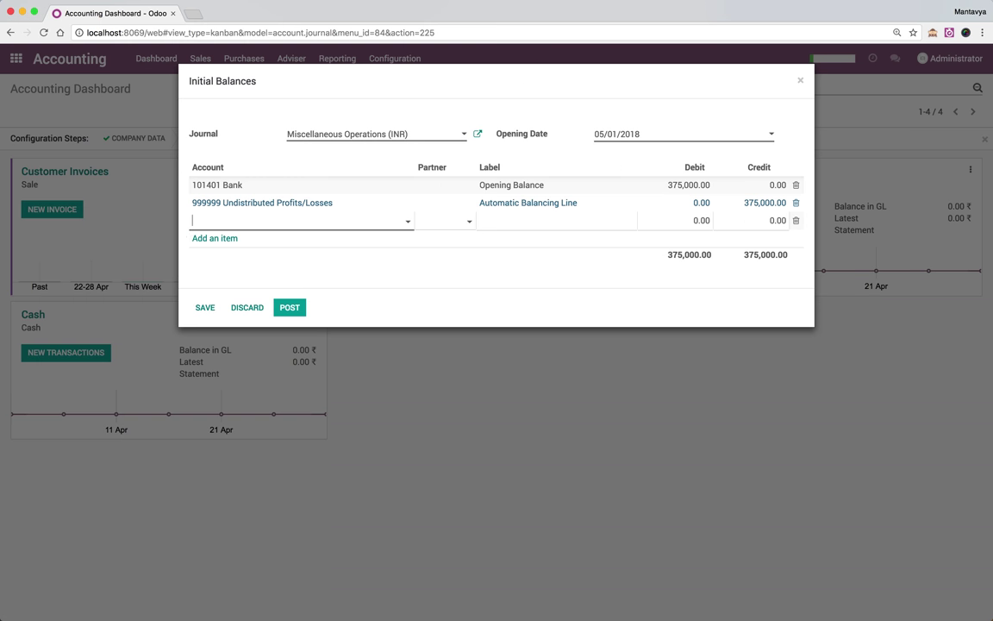
Start a line on account 101501 Cash labelled 'Cash on Hand'
{"action": "type", "text": "Cash on"}
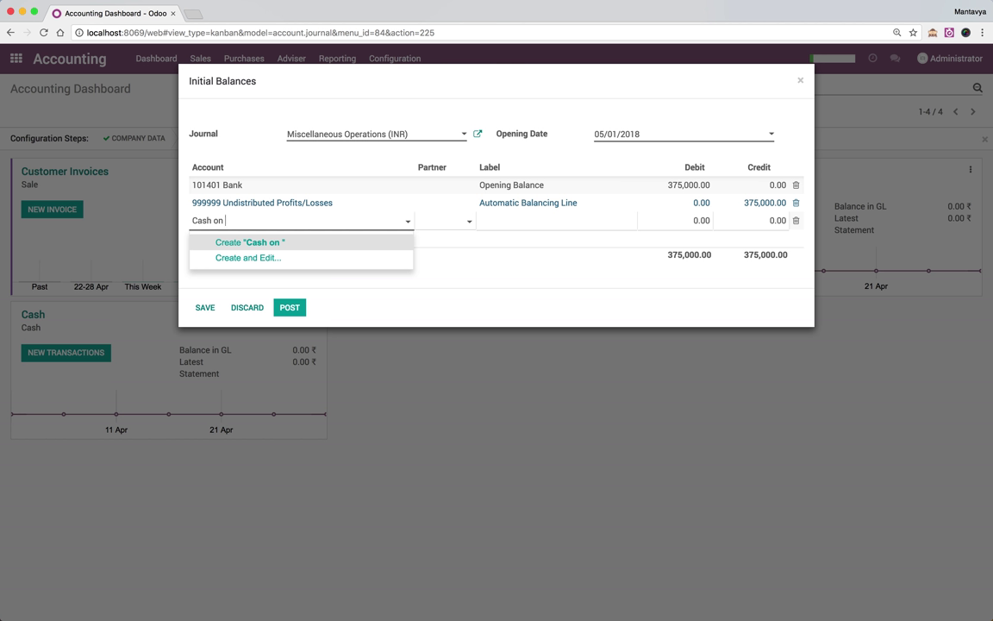
{"action": "key", "text": "BackSpace"}
{"action": "key", "text": "BackSpace"}
{"action": "key", "text": "BackSpace"}
{"action": "key", "text": "BackSpace"}
{"action": "key", "text": "BackSpace"}
{"action": "key", "text": "BackSpace"}
{"action": "key", "text": "BackSpace"}
{"action": "key", "text": "BackSpace"}
{"action": "type", "text": "Cash"}
{"action": "key", "text": "Tab"}
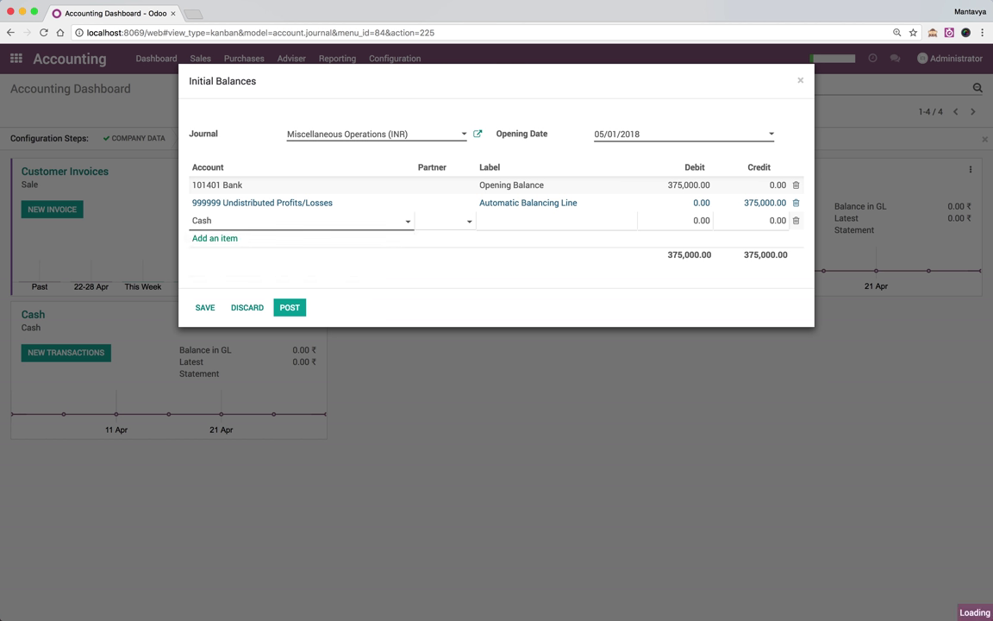
{"action": "type", "text": "Cah o"}
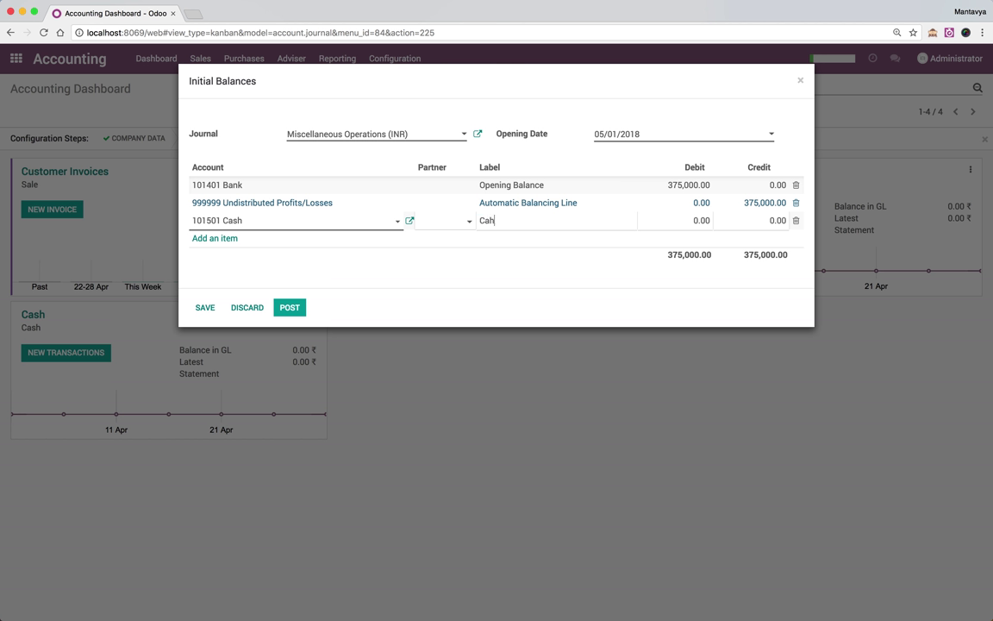
{"action": "key", "text": "BackSpace"}
{"action": "key", "text": "BackSpace"}
{"action": "type", "text": "sh on Gand"}
{"action": "key", "text": "Tab"}
Enter the 18,500 cash debit from the PDF, bringing totals to 393,500
{"action": "key", "text": "super+Tab"}
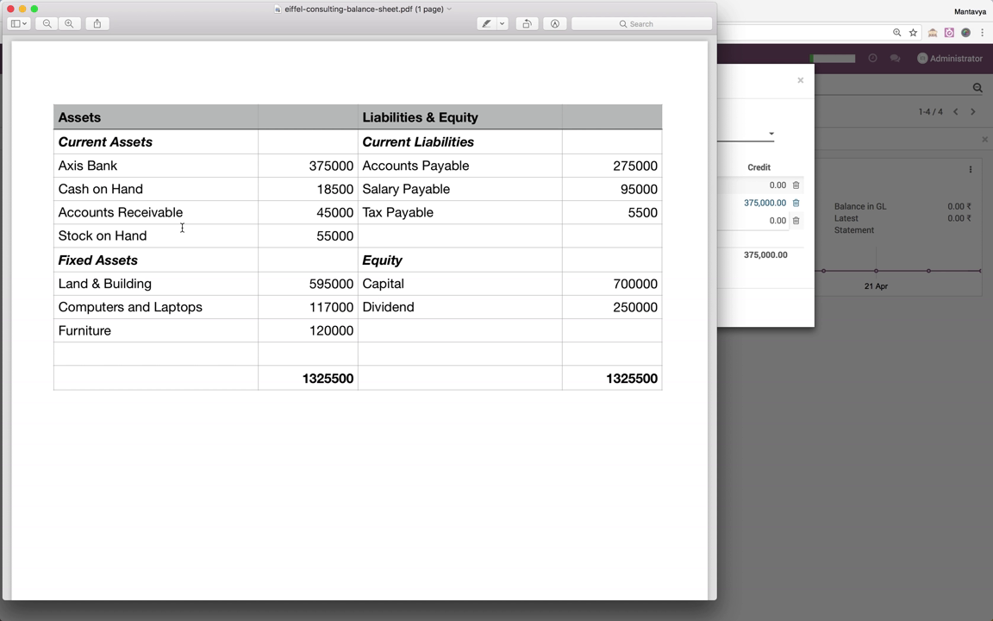
{"action": "key", "text": "super+Tab"}
{"action": "type", "text": "18"}
{"action": "type", "text": "500"}
{"action": "key", "text": "Return"}
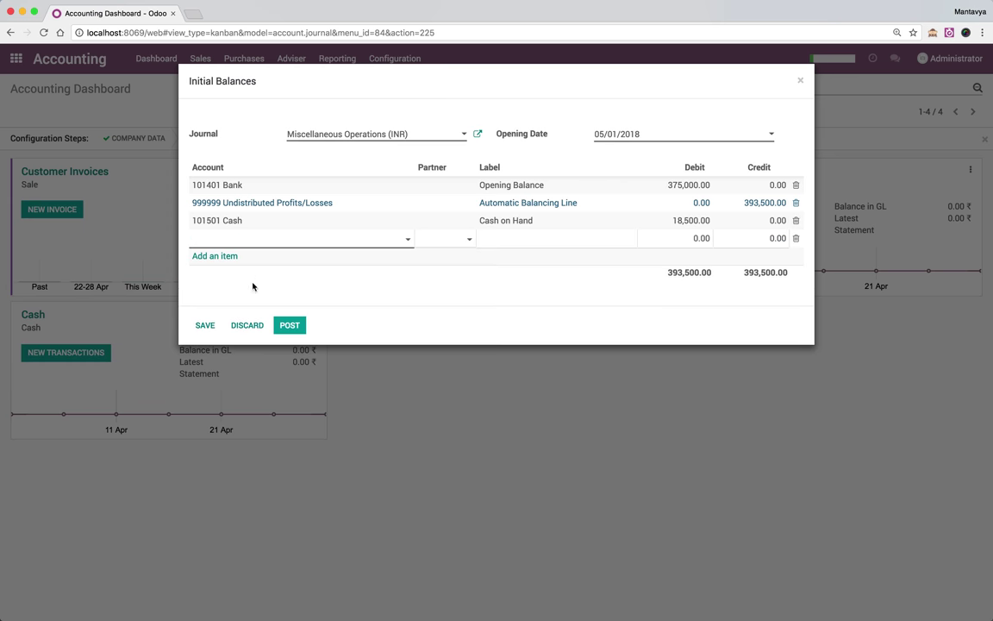
{"action": "key", "text": "super+Tab"}
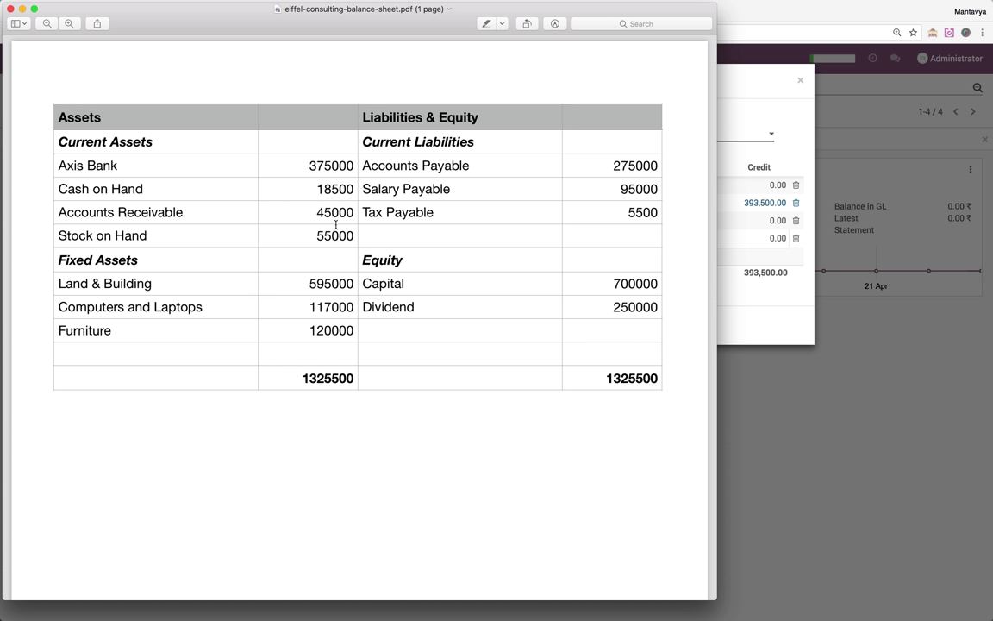
{"action": "key", "text": "super+Tab"}
Add a 101200 Account Receivable line for new partner China Export, labelled 'Receivable', debiting 20,000
{"action": "type", "text": "Accout"}
{"action": "key", "text": "BackSpace"}
{"action": "key", "text": "BackSpace"}
{"action": "key", "text": "BackSpace"}
{"action": "key", "text": "BackSpace"}
{"action": "key", "text": "BackSpace"}
{"action": "key", "text": "BackSpace"}
{"action": "type", "text": "Rece"}
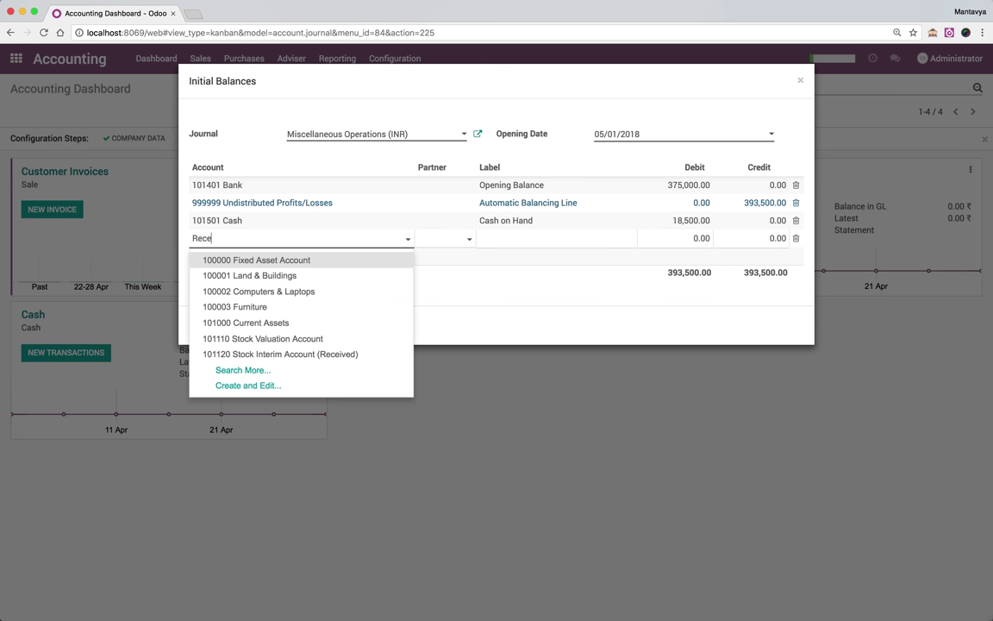
{"action": "key", "text": "Down"}
{"action": "key", "text": "Return"}
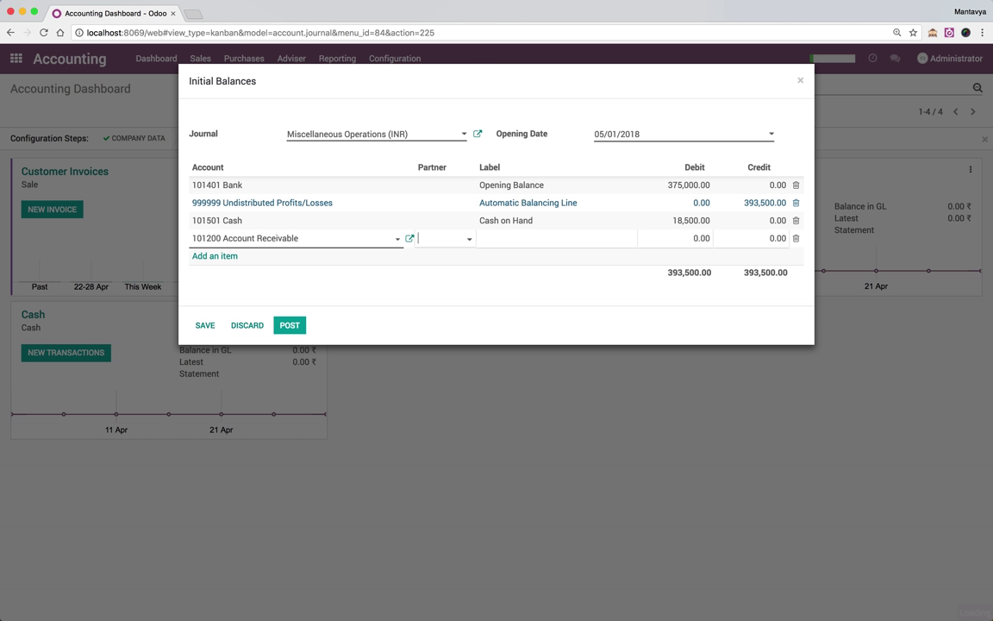
{"action": "type", "text": "Customer"}
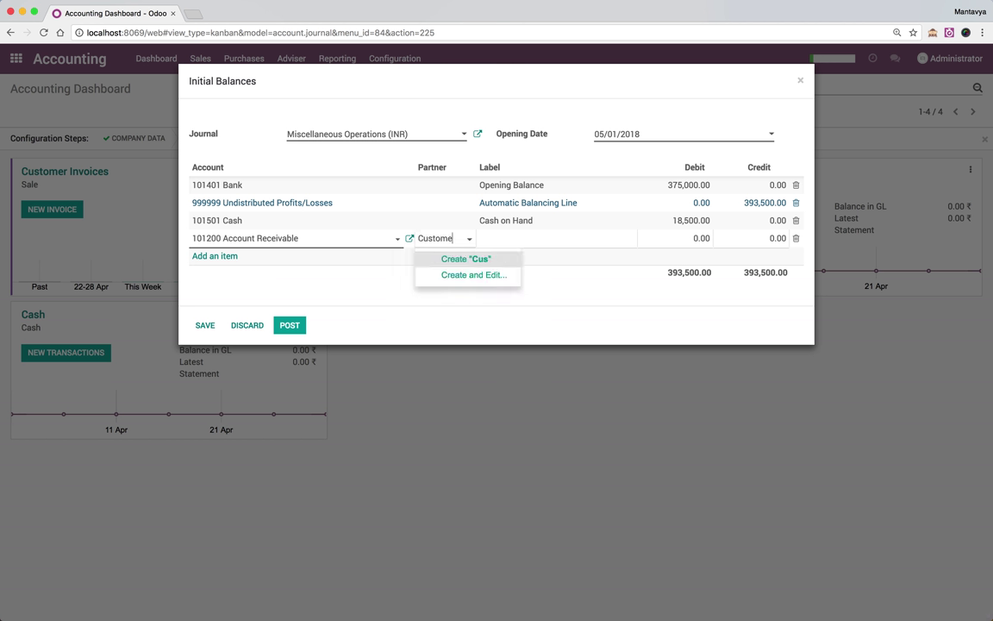
{"action": "key", "text": "BackSpace"}
{"action": "key", "text": "BackSpace"}
{"action": "key", "text": "BackSpace"}
{"action": "key", "text": "BackSpace"}
{"action": "key", "text": "BackSpace"}
{"action": "key", "text": "BackSpace"}
{"action": "key", "text": "BackSpace"}
{"action": "key", "text": "BackSpace"}
{"action": "key", "text": "BackSpace"}
{"action": "type", "text": "Ch"}
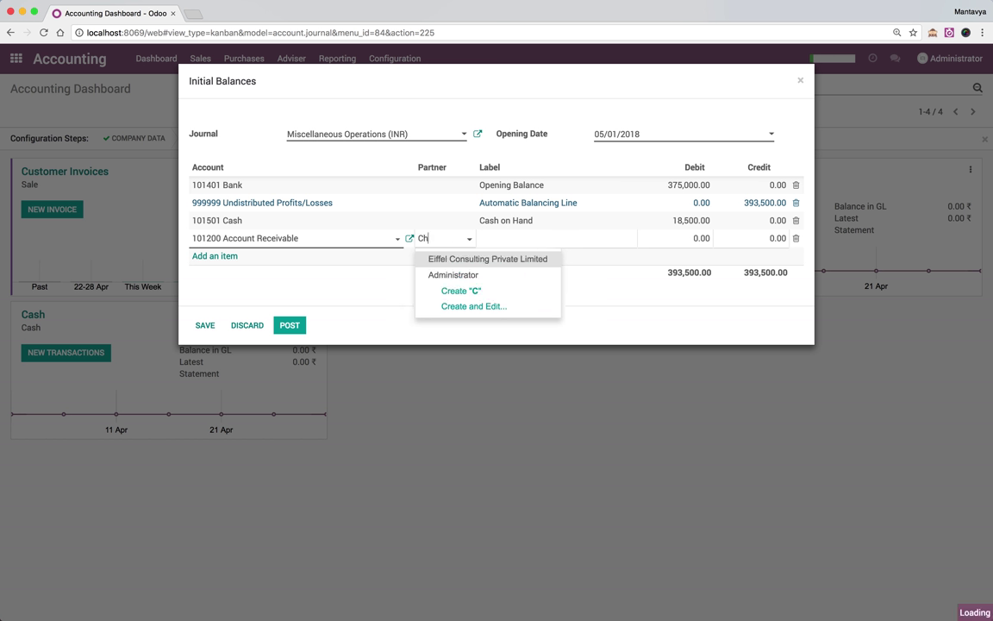
{"action": "type", "text": "ina Export"}
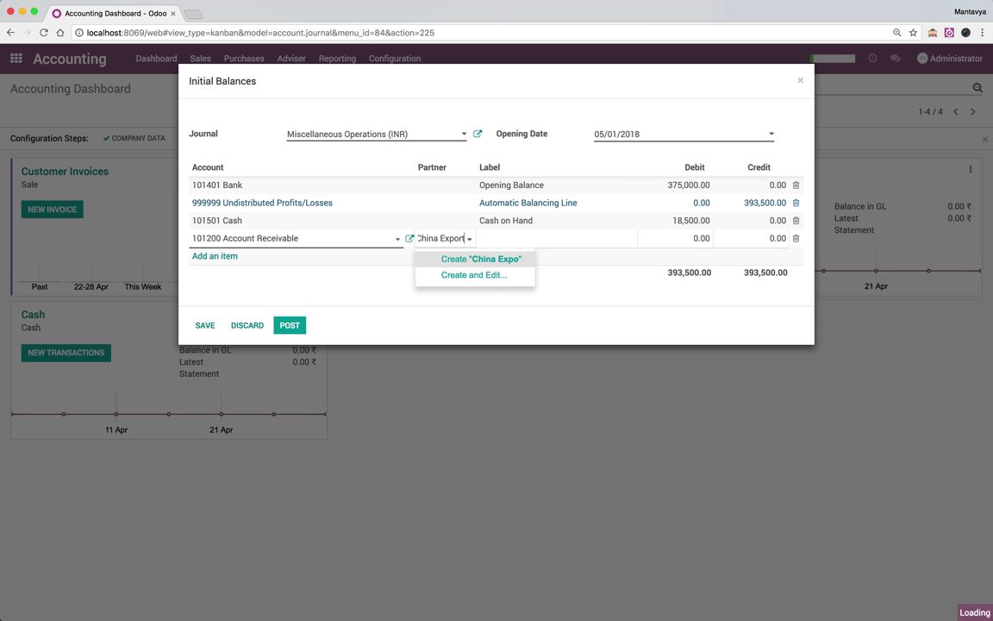
{"action": "key", "text": "Tab"}
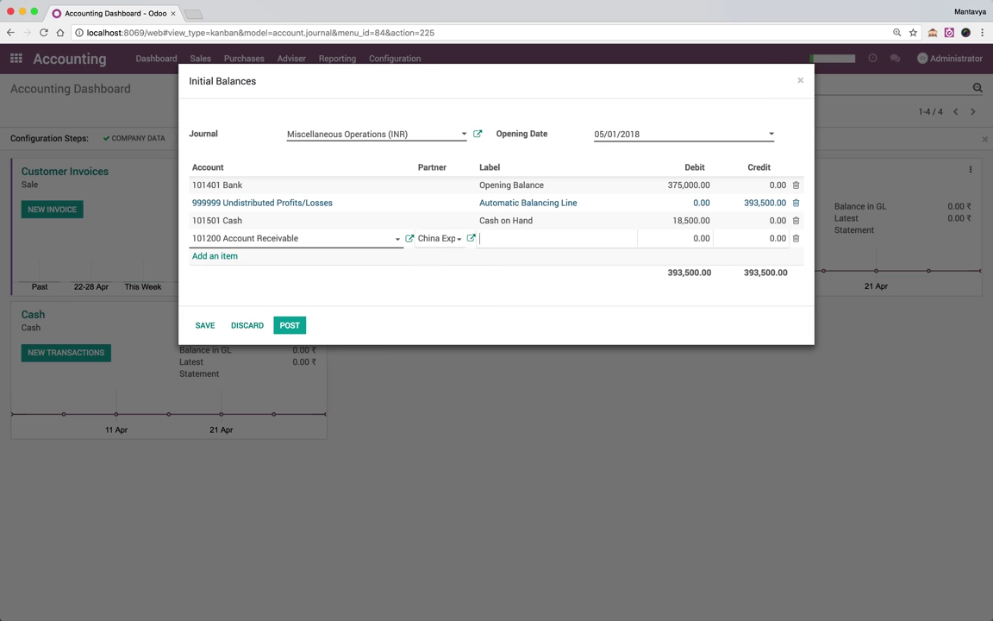
{"action": "type", "text": "Re"}
{"action": "type", "text": "eivable"}
{"action": "key", "text": "BackSpace"}
{"action": "key", "text": "BackSpace"}
{"action": "key", "text": "BackSpace"}
{"action": "key", "text": "BackSpace"}
{"action": "key", "text": "BackSpace"}
{"action": "key", "text": "BackSpace"}
{"action": "key", "text": "BackSpace"}
{"action": "key", "text": "BackSpace"}
{"action": "key", "text": "BackSpace"}
{"action": "type", "text": "eceivable"}
{"action": "key", "text": "Tab"}
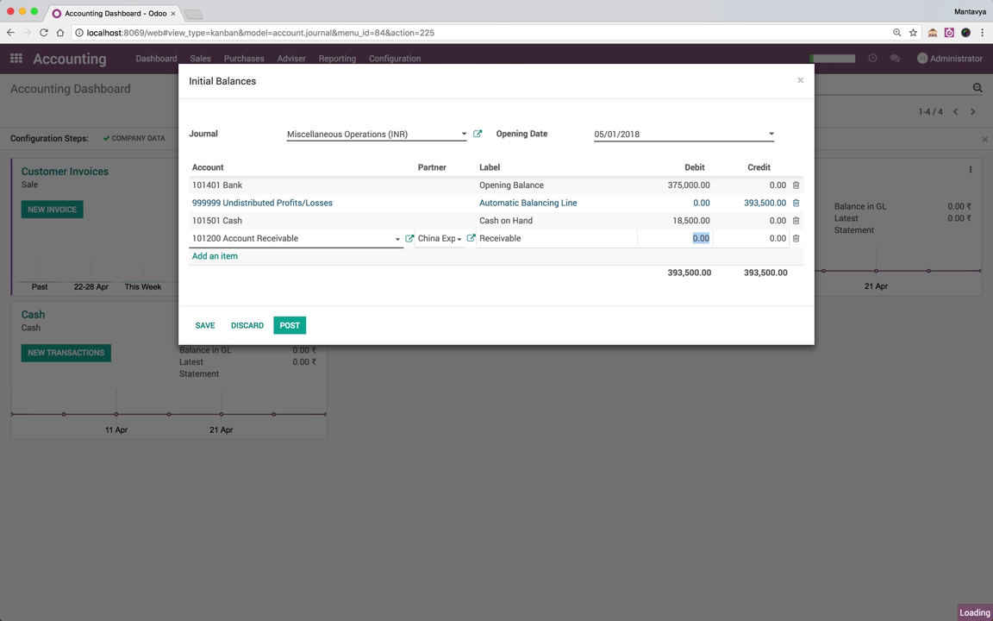
{"action": "key", "text": "super+Tab"}
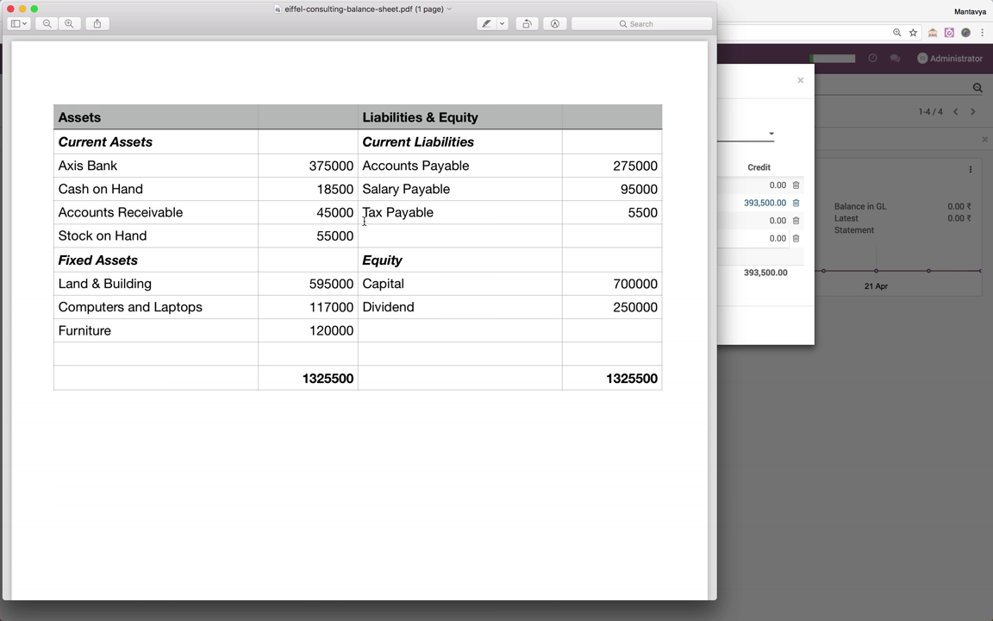
{"action": "key", "text": "super+Tab"}
{"action": "type", "text": "20000"}
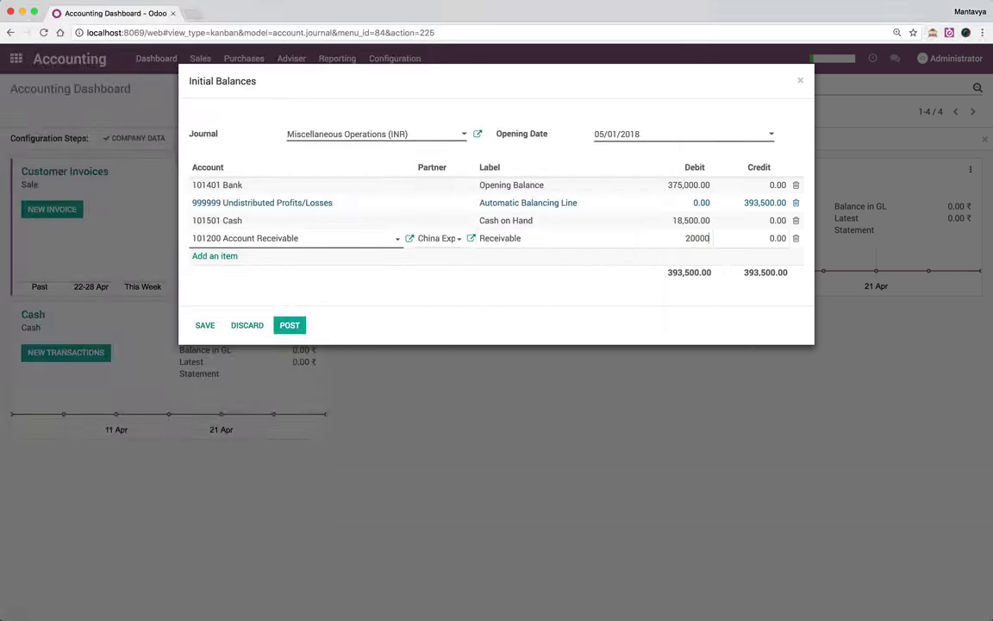
{"action": "key", "text": "Return"}
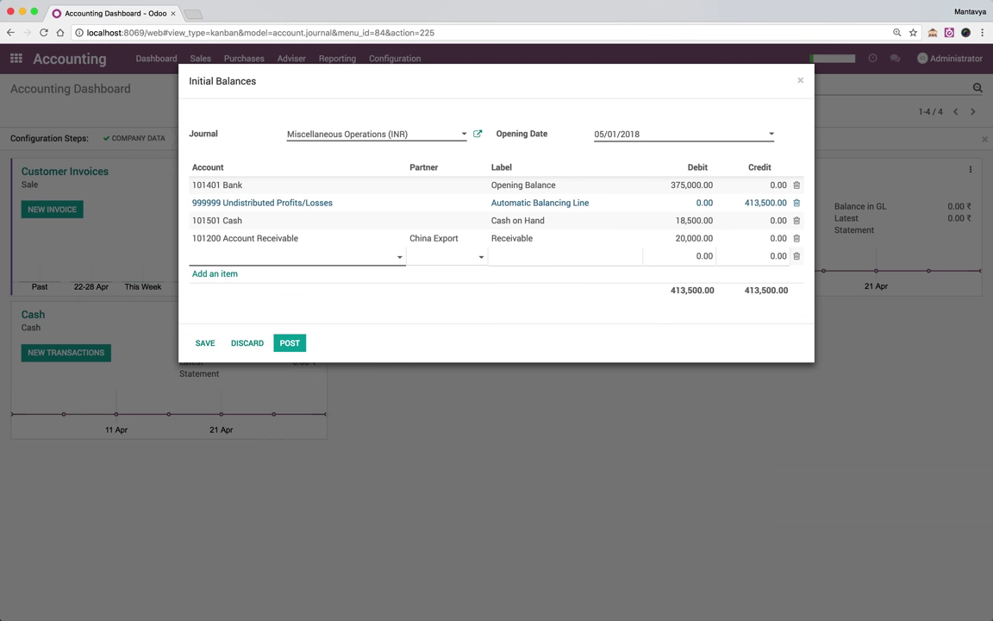
Add a second Account Receivable line for new partner Asustek, labelled 'Receivable', debiting 25,000
{"action": "type", "text": "Rece"}
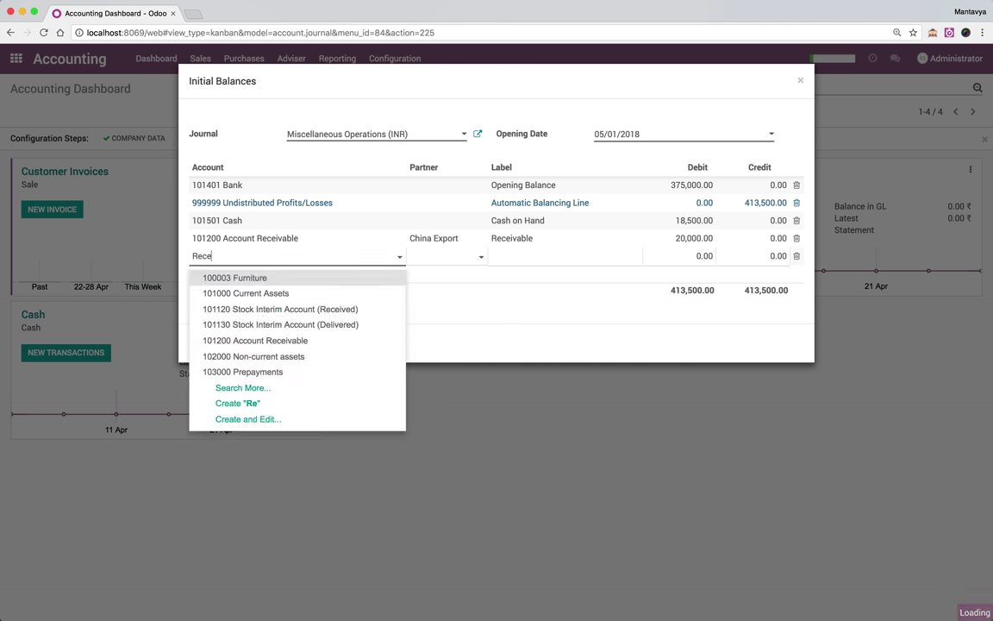
{"action": "key", "text": "Tab"}
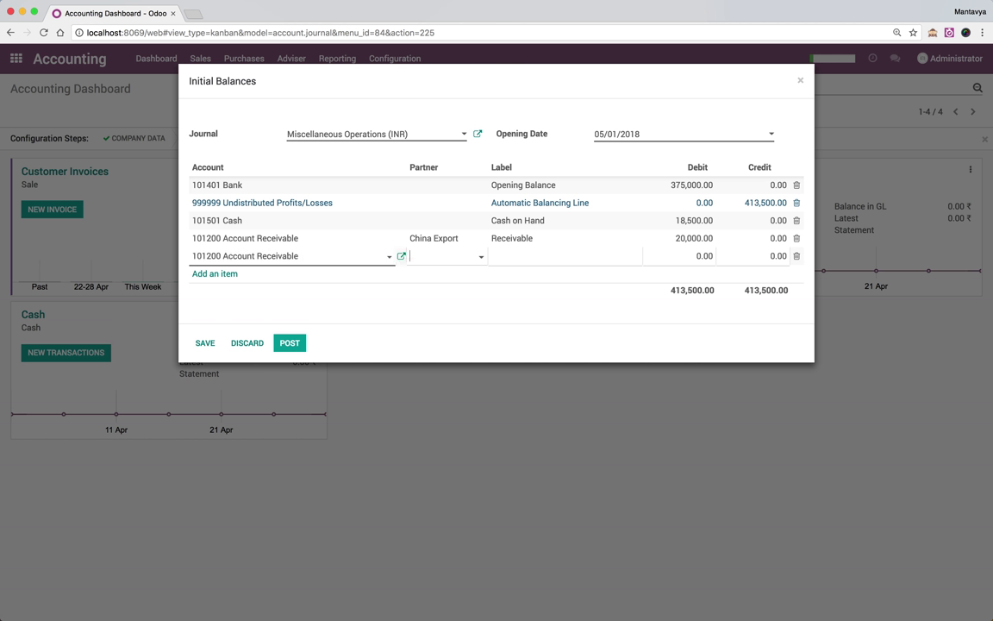
{"action": "type", "text": "Asusteck"}
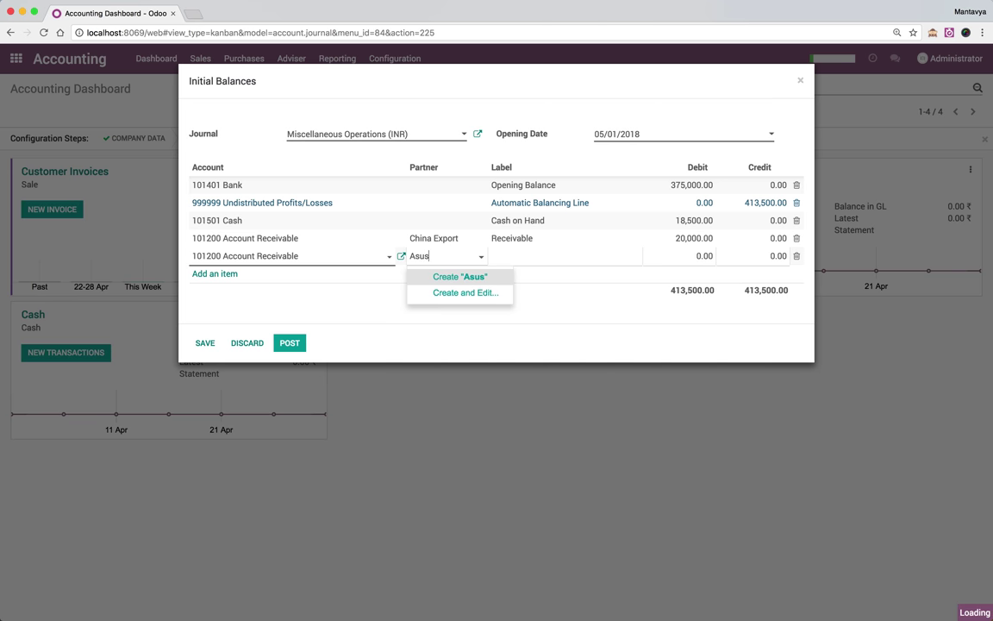
{"action": "key", "text": "BackSpace"}
{"action": "key", "text": "BackSpace"}
{"action": "key", "text": "BackSpace"}
{"action": "type", "text": "ek"}
{"action": "key", "text": "Tab"}
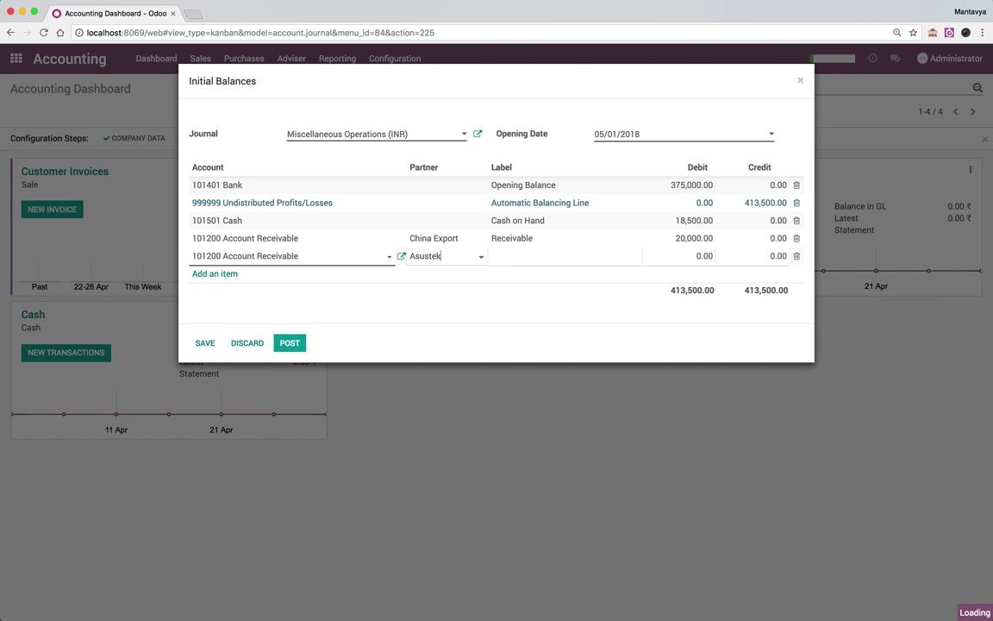
{"action": "type", "text": "Receivable"}
{"action": "key", "text": "Tab"}
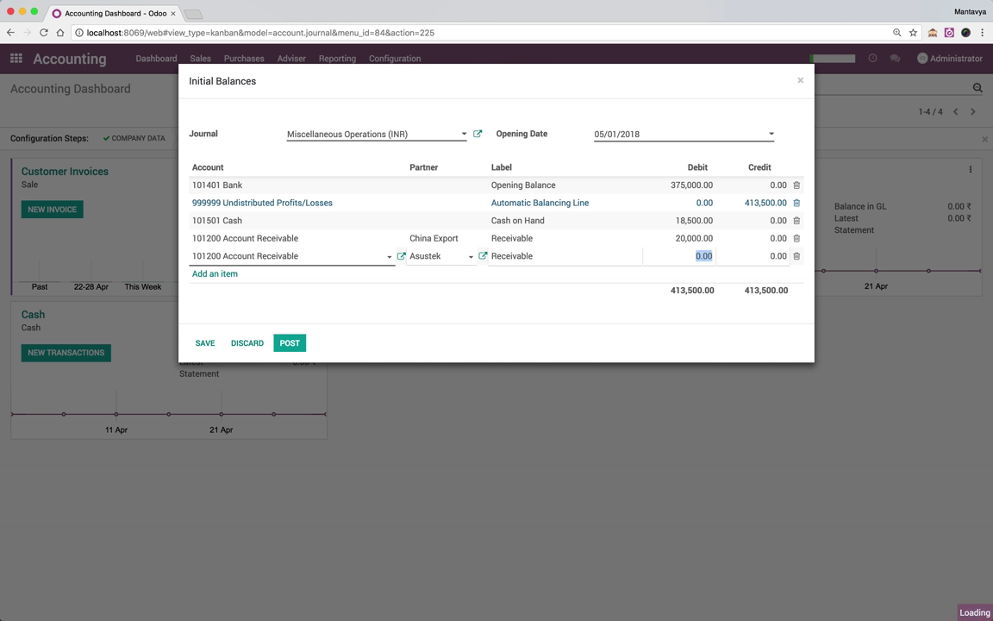
{"action": "type", "text": "2500"}
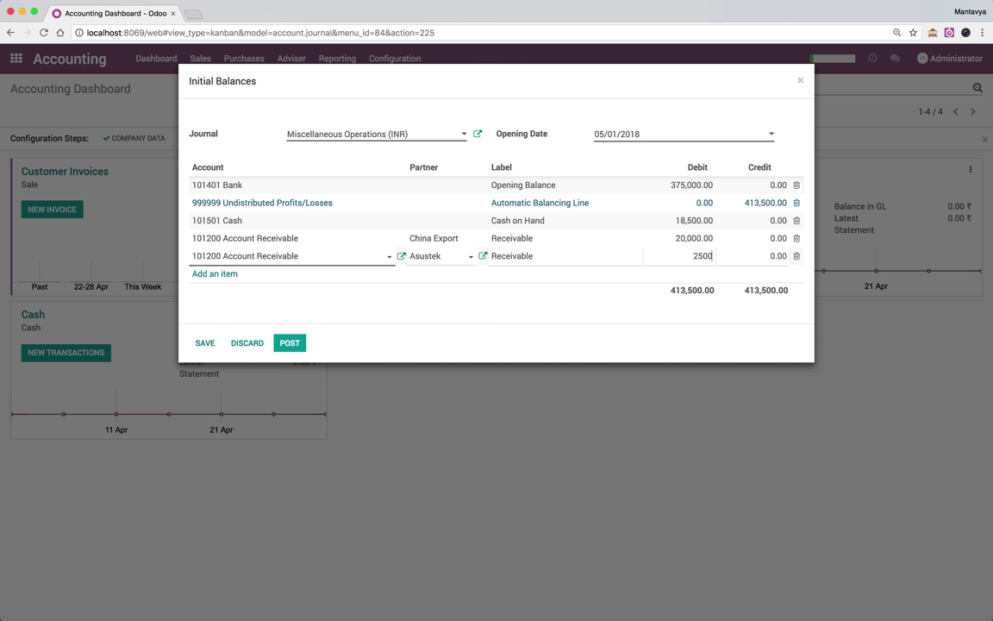
{"action": "key", "text": "Return"}
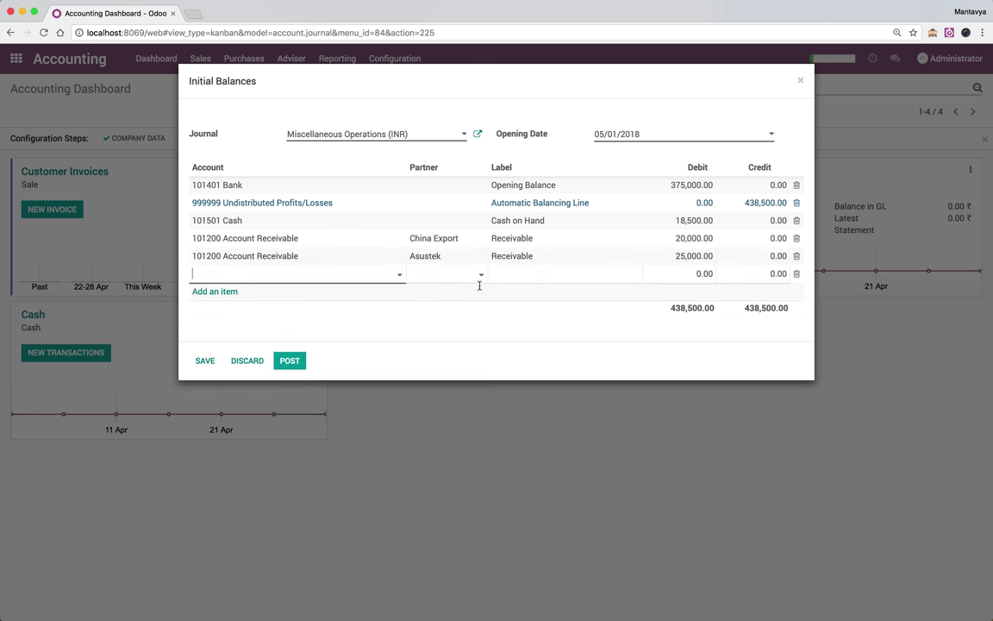
Add a 101110 Stock Valuation Account line labelled 'Closing Stock' with a 55,000 debit
{"action": "key", "text": "super+Tab"}
{"action": "key", "text": "super+Tab"}
{"action": "type", "text": "Stock"}
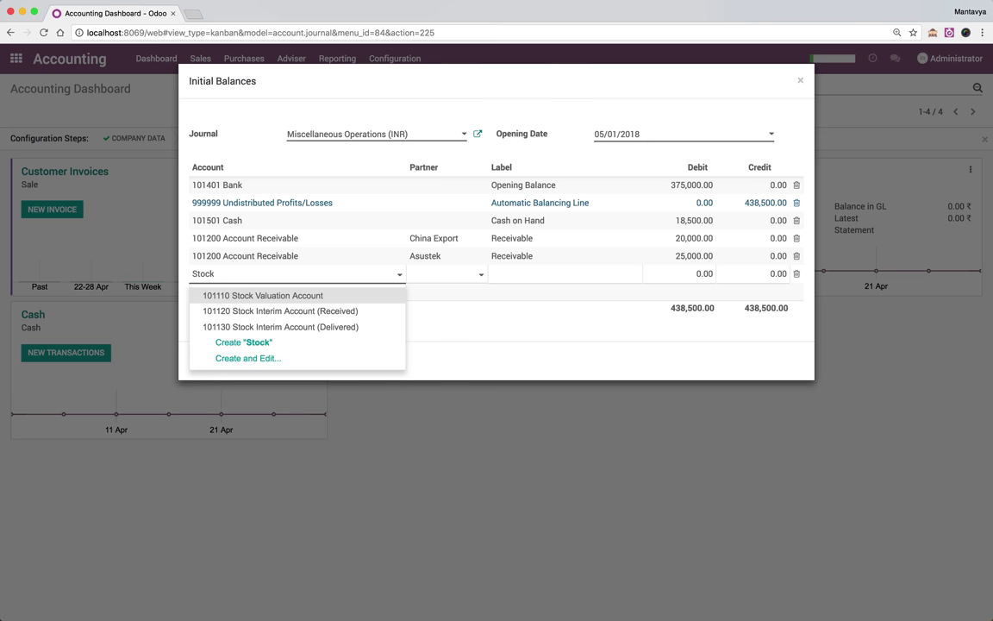
{"action": "key", "text": "Tab"}
{"action": "type", "text": "Opening"}
{"action": "key", "text": "BackSpace"}
{"action": "key", "text": "BackSpace"}
{"action": "key", "text": "BackSpace"}
{"action": "key", "text": "BackSpace"}
{"action": "key", "text": "BackSpace"}
{"action": "key", "text": "BackSpace"}
{"action": "key", "text": "BackSpace"}
{"action": "type", "text": "Closing"}
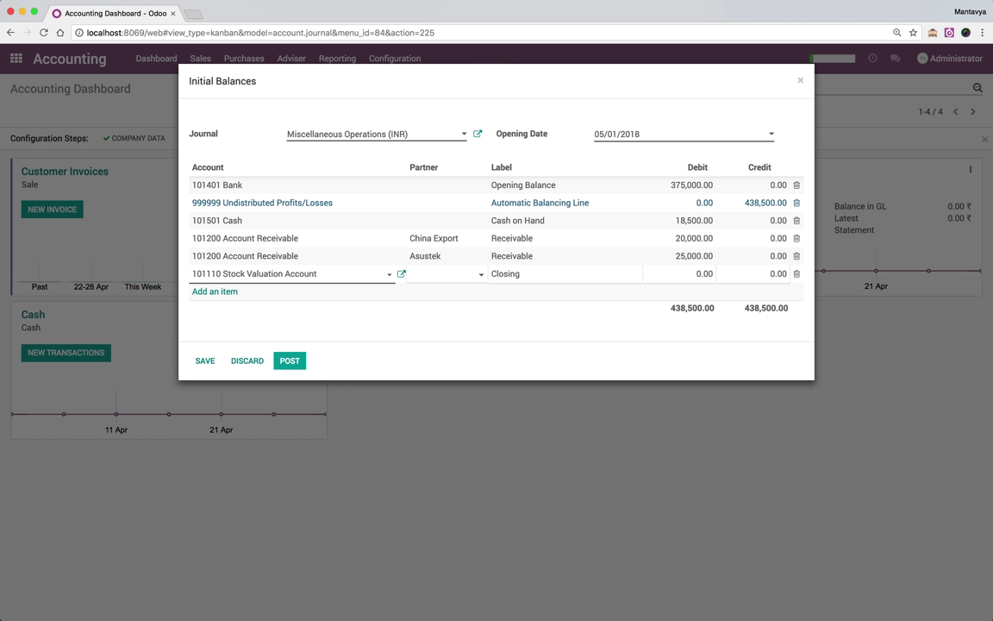
{"action": "type", "text": " Stock"}
{"action": "key", "text": "Tab"}
{"action": "key", "text": "super+Tab"}
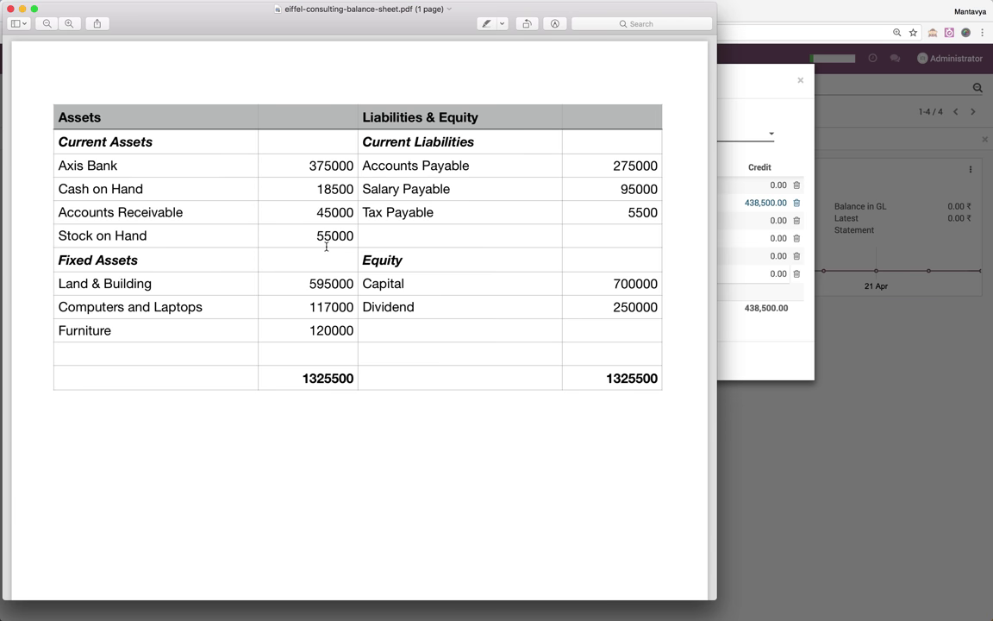
{"action": "key", "text": "super+Tab"}
{"action": "type", "text": "5500"}
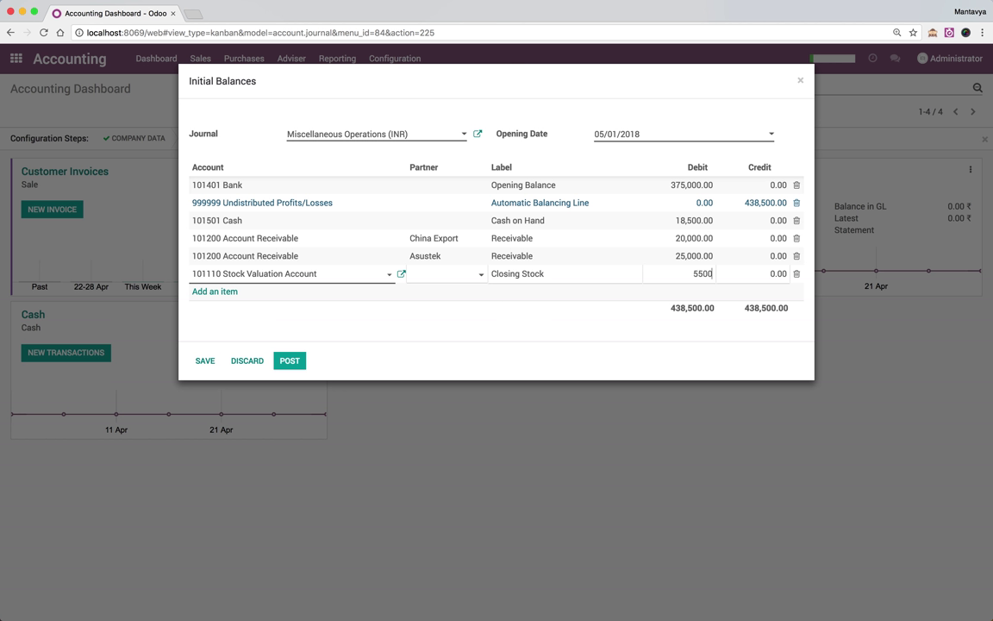
{"action": "type", "text": "0"}
{"action": "key", "text": "Return"}
{"action": "key", "text": "super+Tab"}
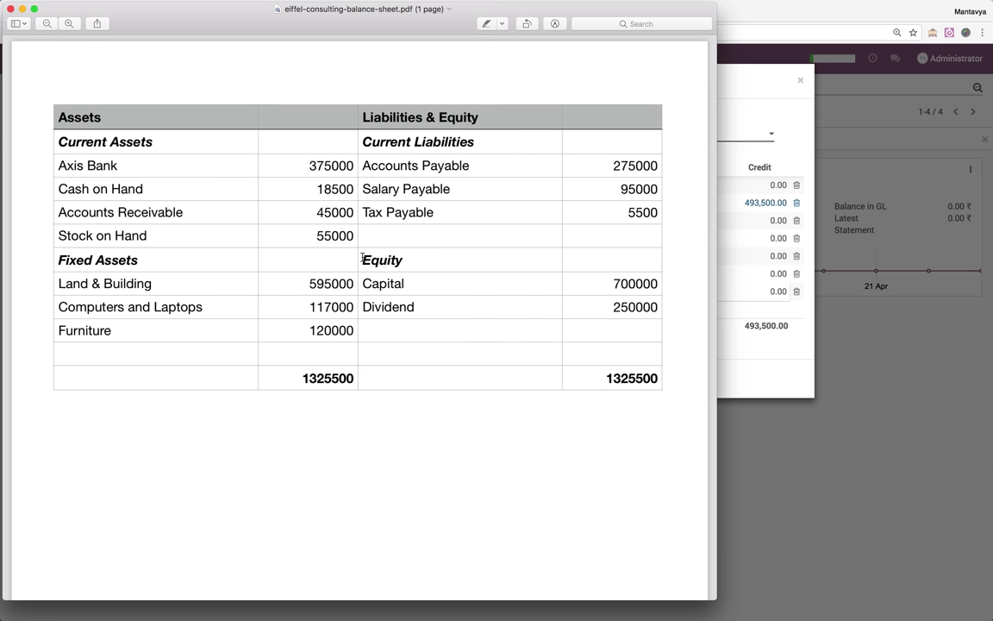
{"action": "key", "text": "super+Tab"}
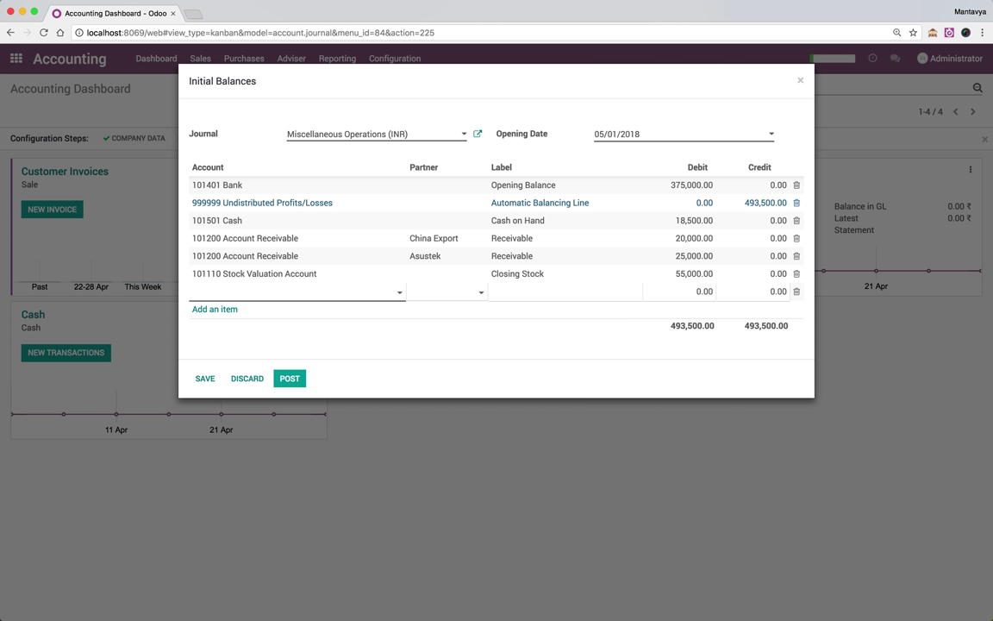
Add a Land & Buildings line labelled 'Value as per books' debiting 595,000
{"action": "type", "text": "Land"}
{"action": "key", "text": "Return"}
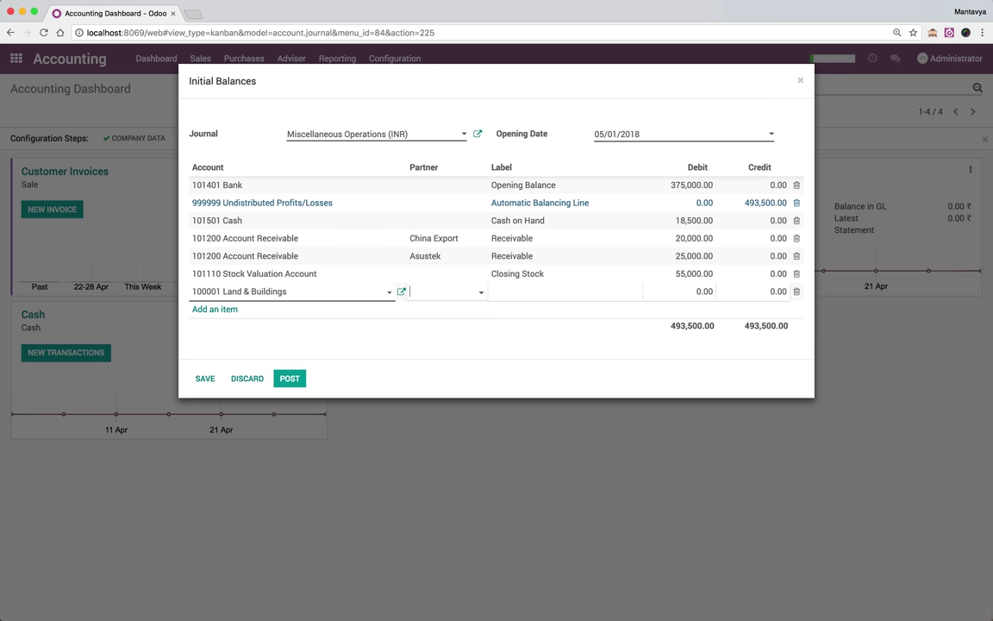
{"action": "key", "text": "super+Tab"}
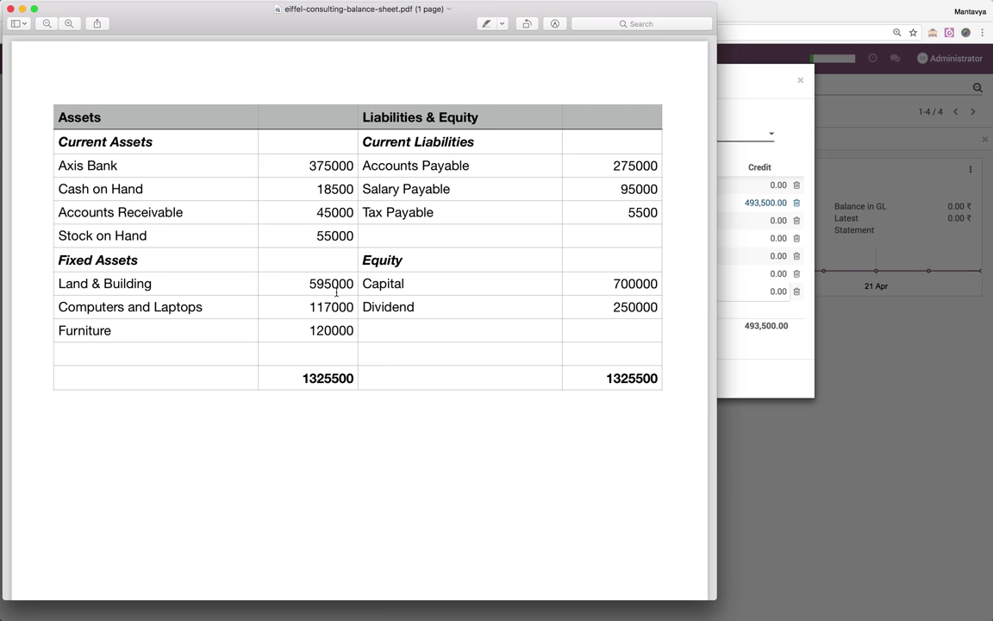
{"action": "key", "text": "super+Tab"}
{"action": "key", "text": "Tab"}
{"action": "key", "text": "Tab"}
{"action": "type", "text": "595"}
{"action": "key", "text": "BackSpace"}
{"action": "key", "text": "BackSpace"}
{"action": "key", "text": "BackSpace"}
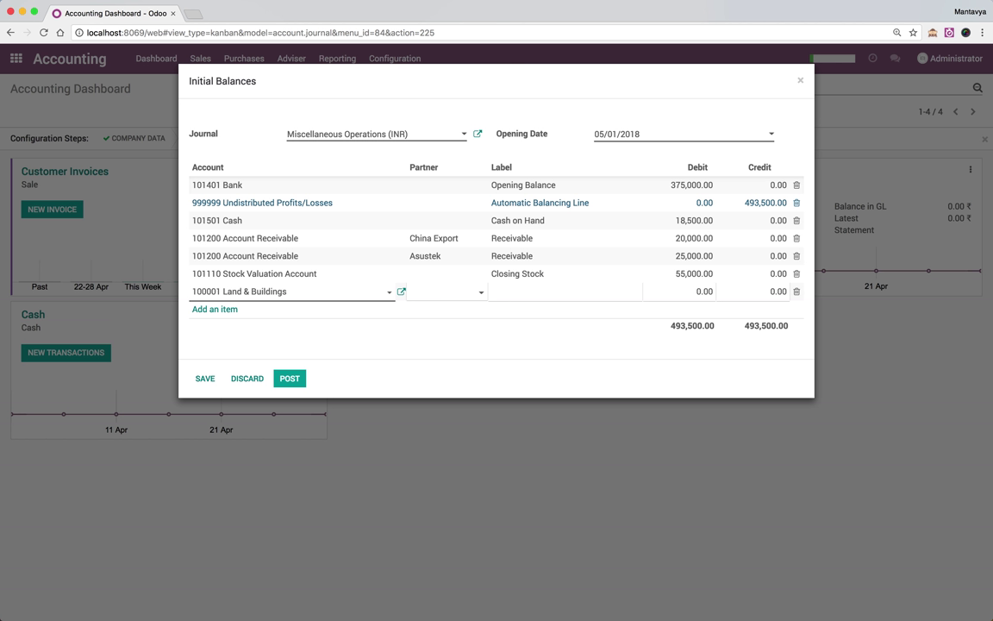
{"action": "type", "text": "Value as per books"}
{"action": "key", "text": "Tab"}
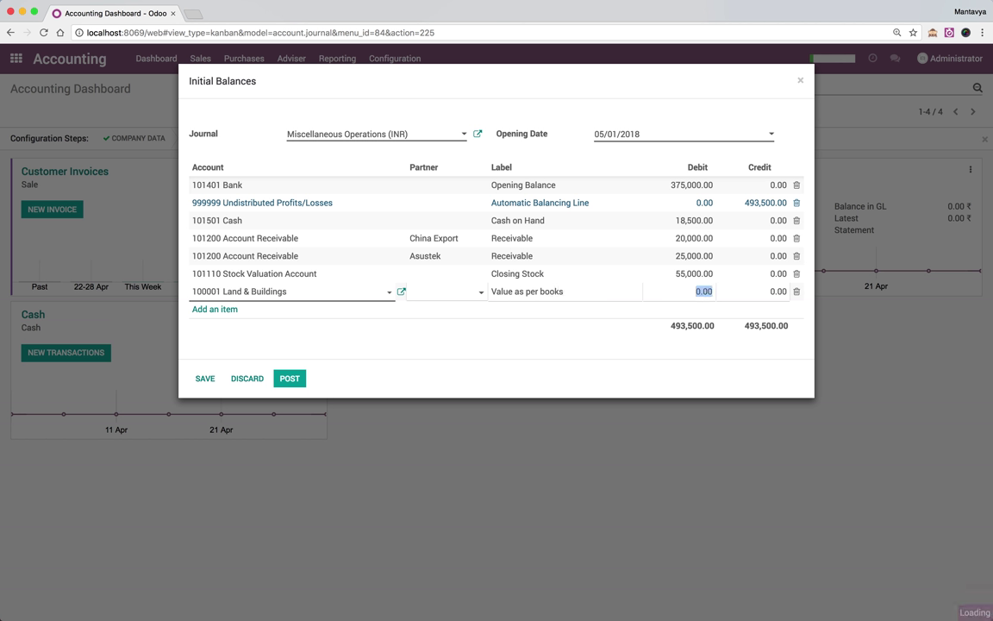
{"action": "key", "text": "super+Tab"}
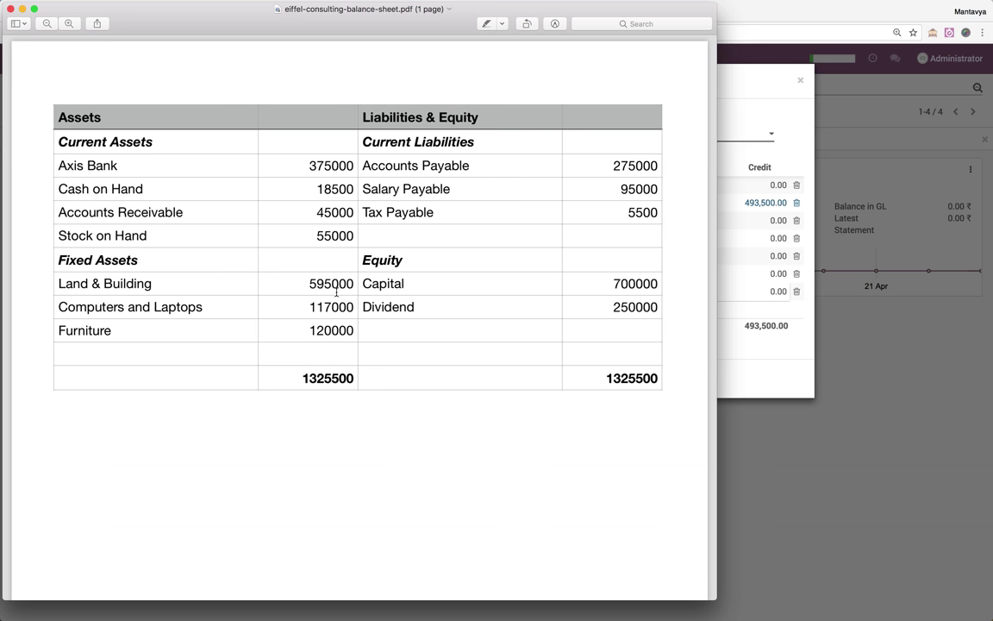
{"action": "key", "text": "super+Tab"}
{"action": "type", "text": "595000"}
{"action": "key", "text": "Return"}
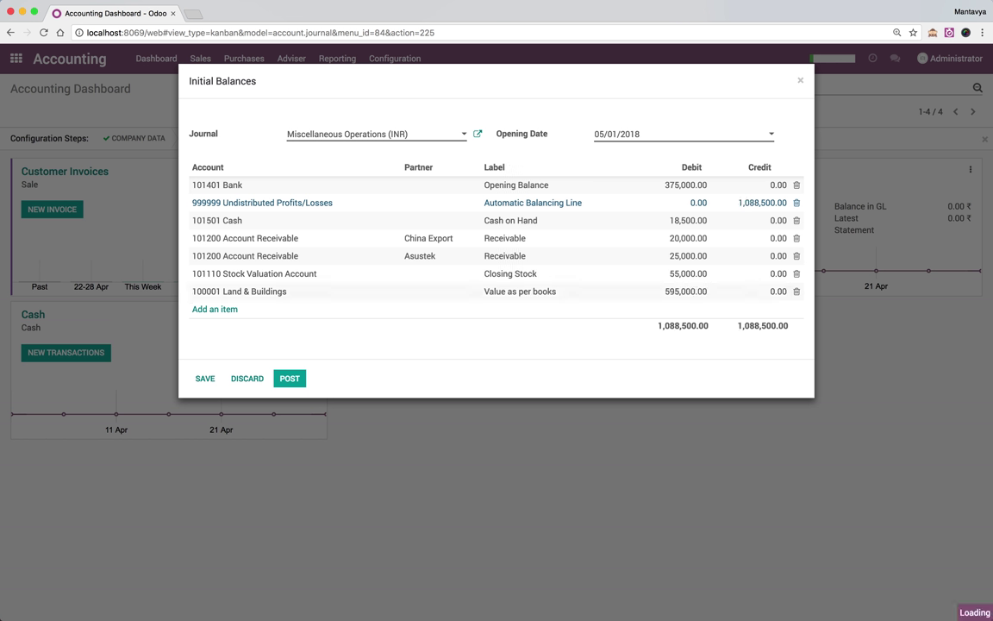
Add a Computers & Laptops line labelled 'Value as per books' debiting 117,000
{"action": "key", "text": "super+Tab"}
{"action": "key", "text": "super+Tab"}
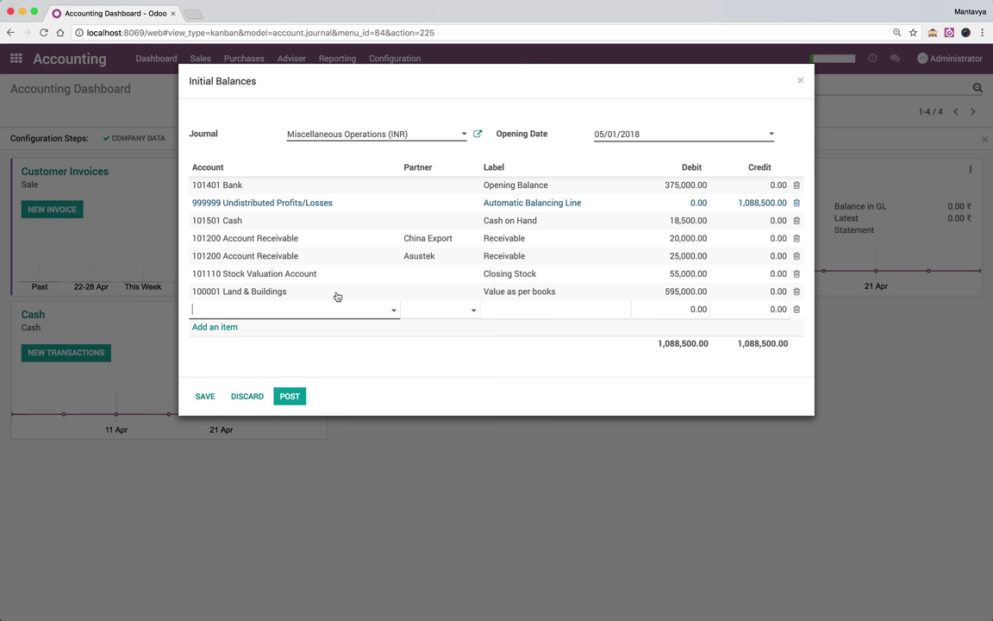
{"action": "type", "text": "Com"}
{"action": "key", "text": "Tab"}
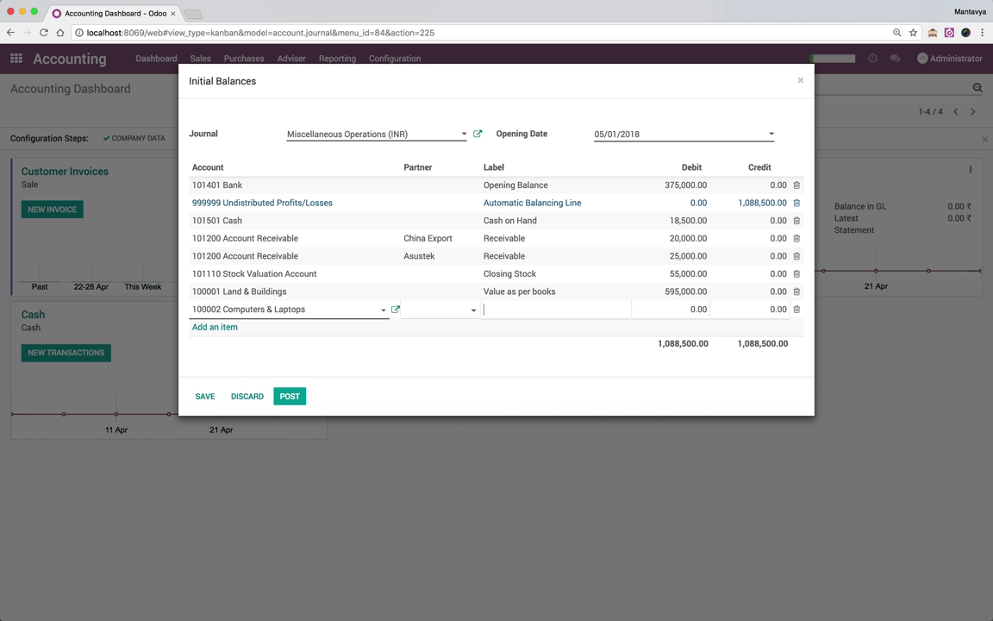
{"action": "type", "text": "Value as per books"}
{"action": "key", "text": "Tab"}
{"action": "key", "text": "super+Tab"}
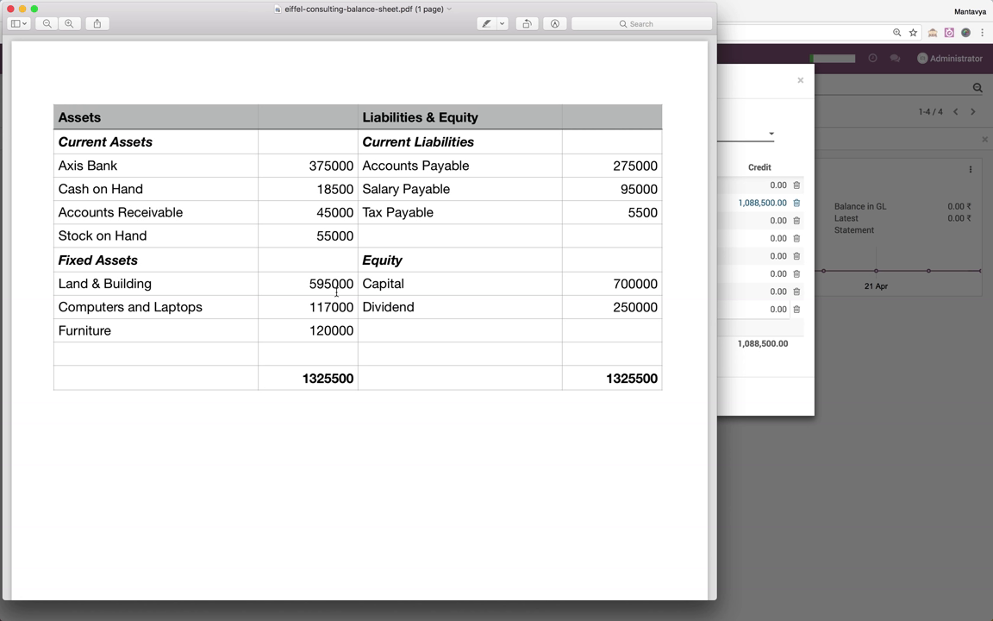
{"action": "key", "text": "super+Tab"}
{"action": "type", "text": "1"}
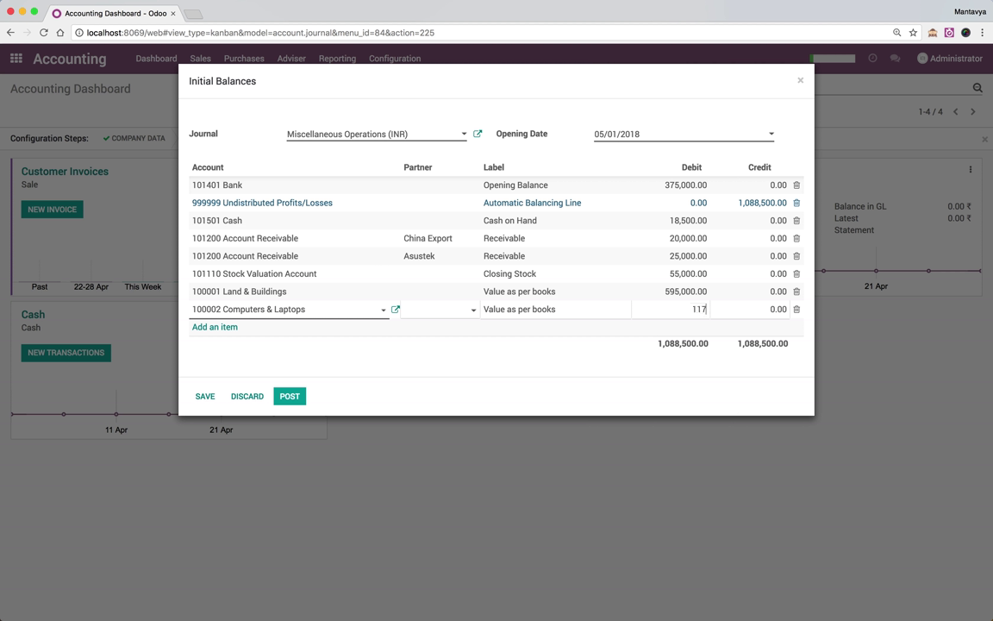
{"action": "type", "text": "17000"}
{"action": "key", "text": "Return"}
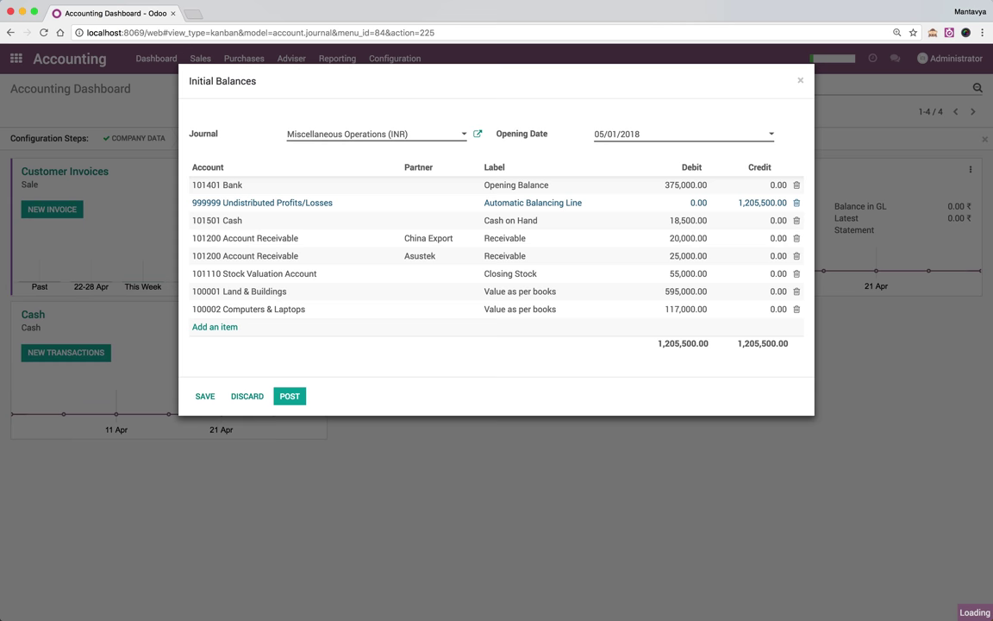
Add a Furniture line labelled 'Value as per books' debiting 120,000
{"action": "key", "text": "super+Tab"}
{"action": "key", "text": "super+Tab"}
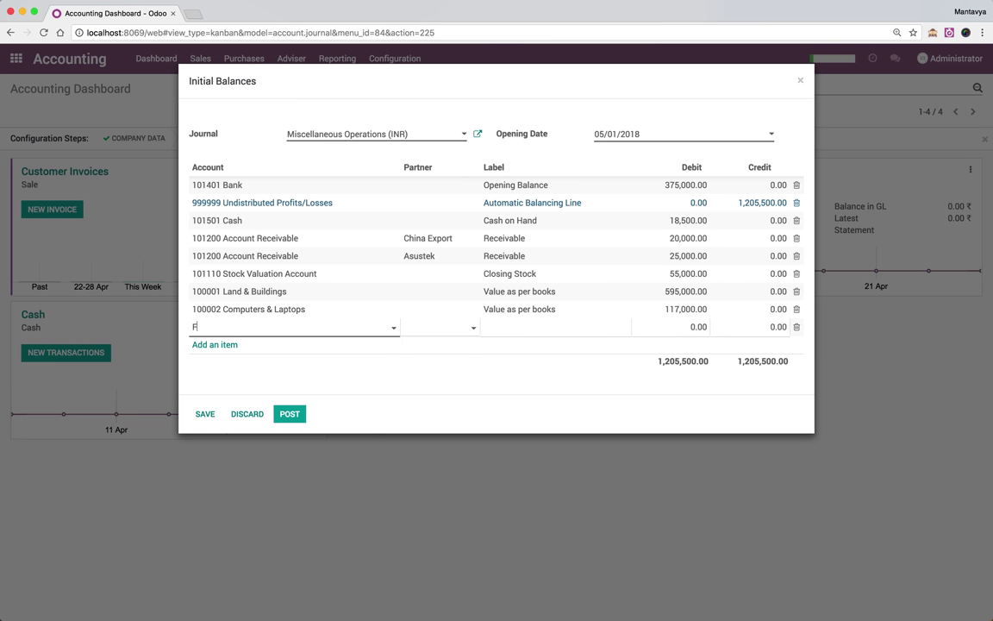
{"action": "type", "text": "Fur"}
{"action": "key", "text": "Tab"}
{"action": "type", "text": "Vales as per books"}
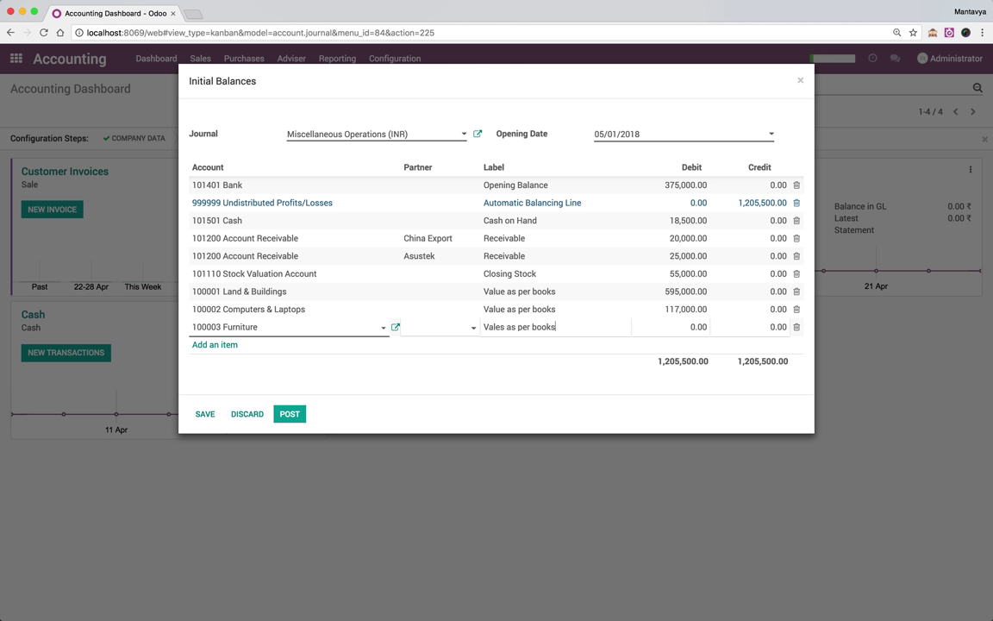
{"action": "key", "text": "Tab"}
{"action": "key", "text": "super+Tab"}
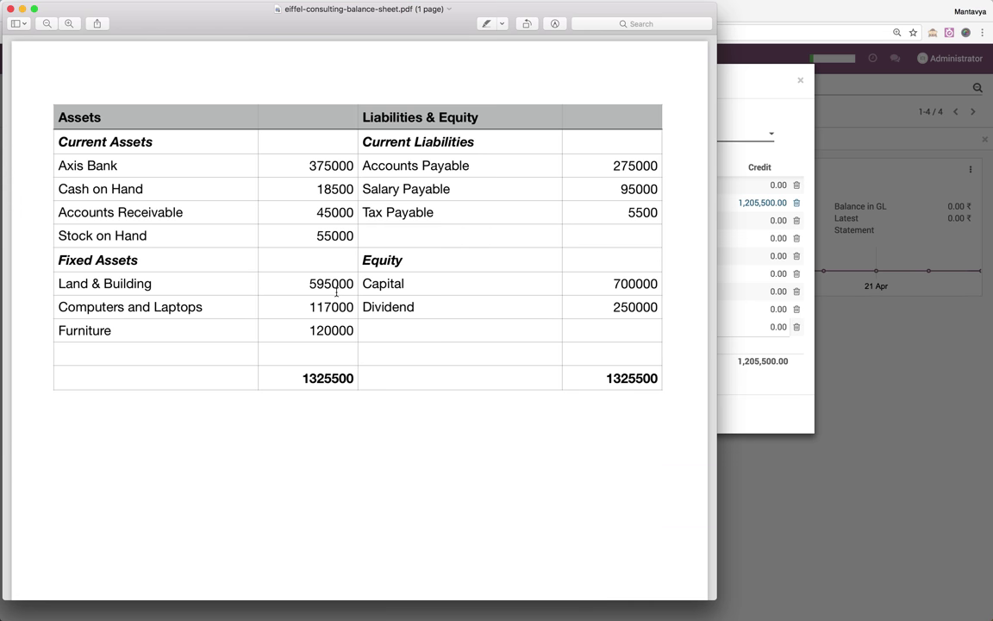
{"action": "key", "text": "super+Tab"}
{"action": "type", "text": "120,0000"}
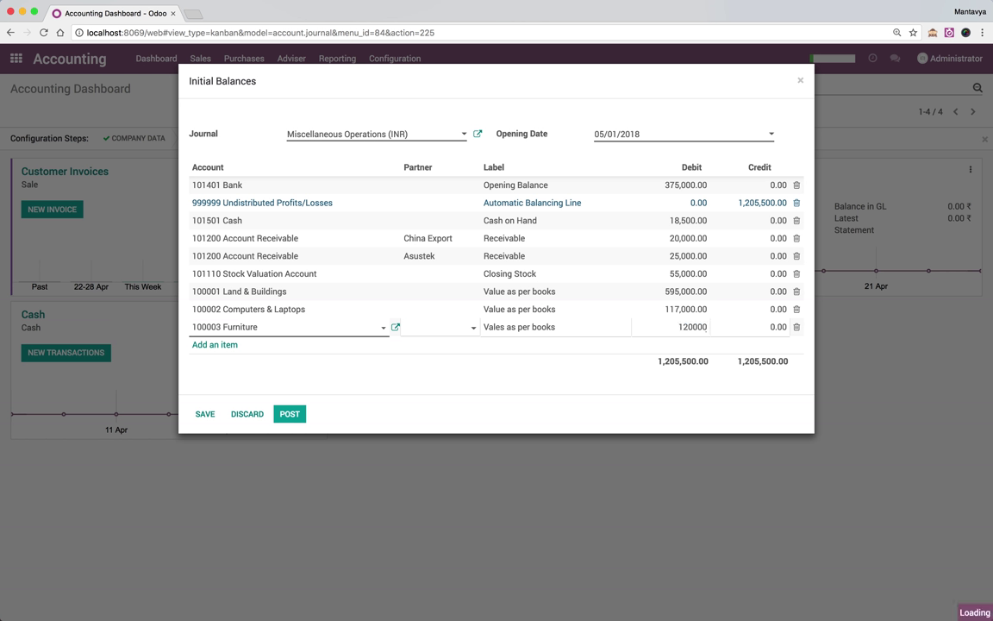
{"action": "key", "text": "Return"}
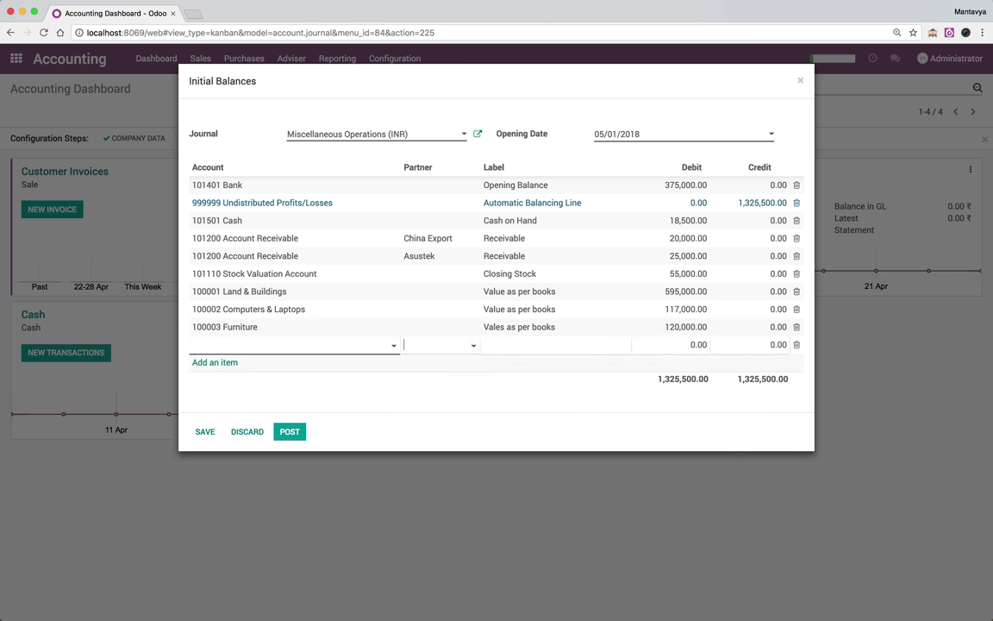
{"action": "key", "text": "super+Tab"}
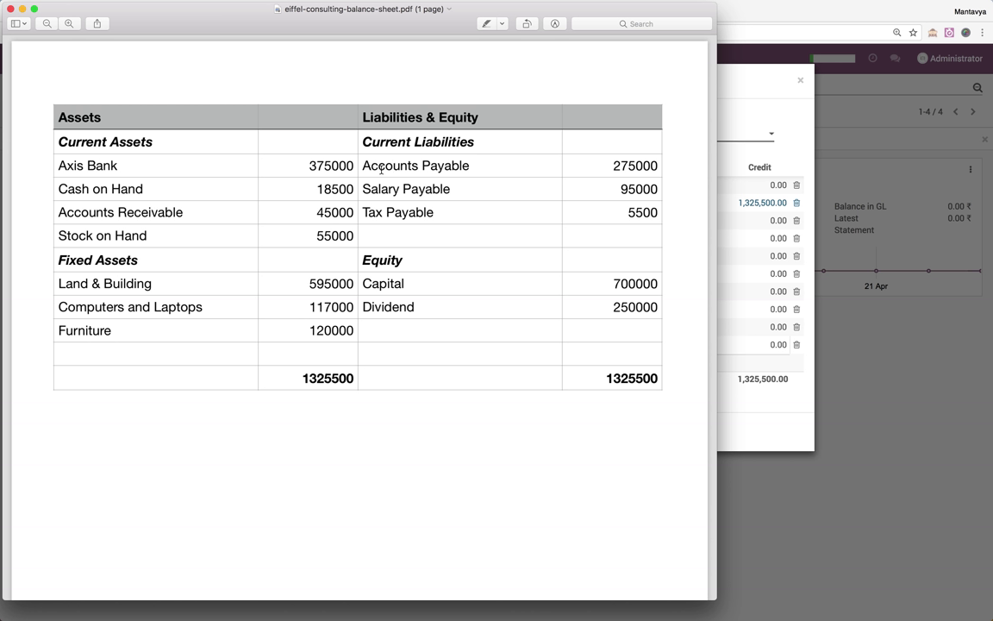
{"action": "key", "text": "super+Tab"}
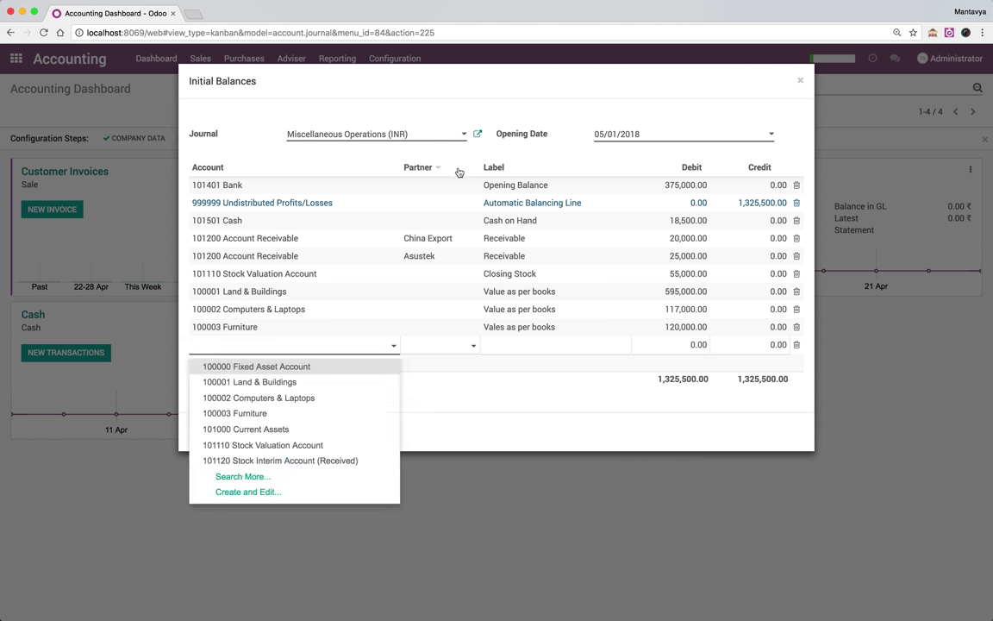
Add an Account Payable line for Camptocamp labelled 'Payable as on 1st May' with 175,000
{"action": "type", "text": "Pay"}
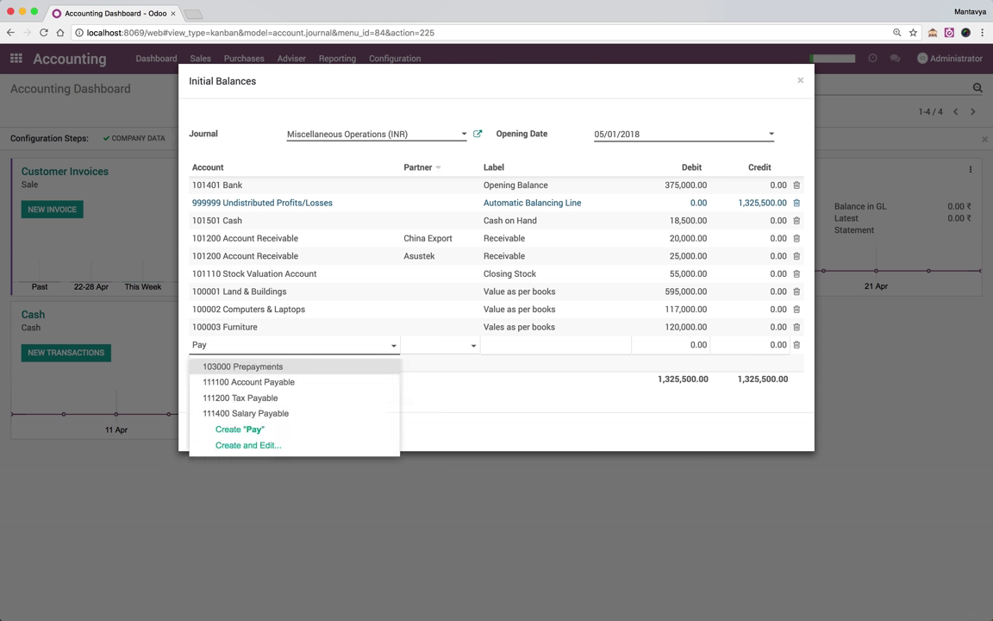
{"action": "key", "text": "Down"}
{"action": "key", "text": "Return"}
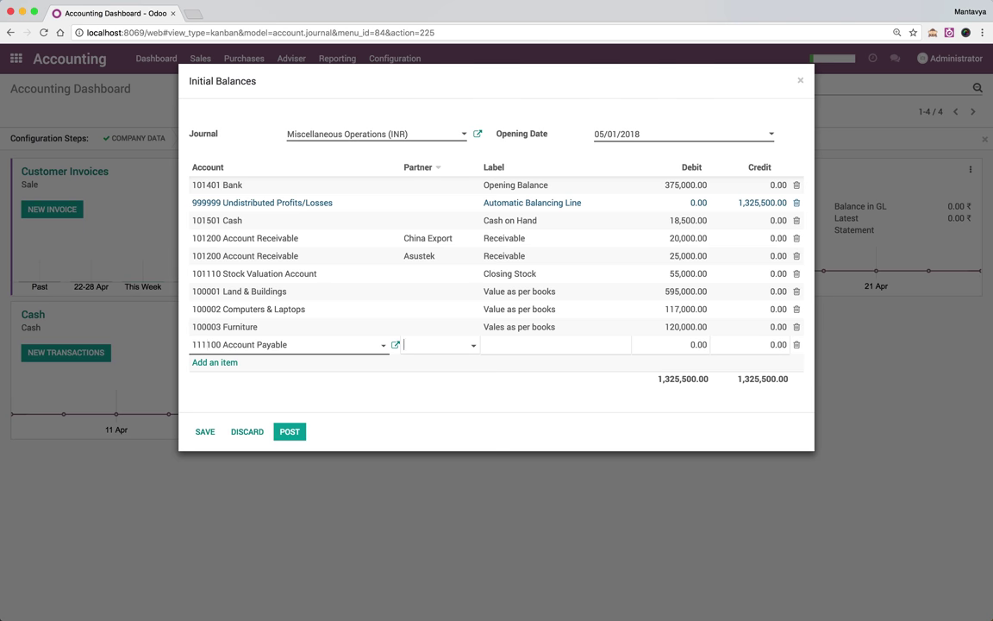
{"action": "type", "text": "Camptocamp"}
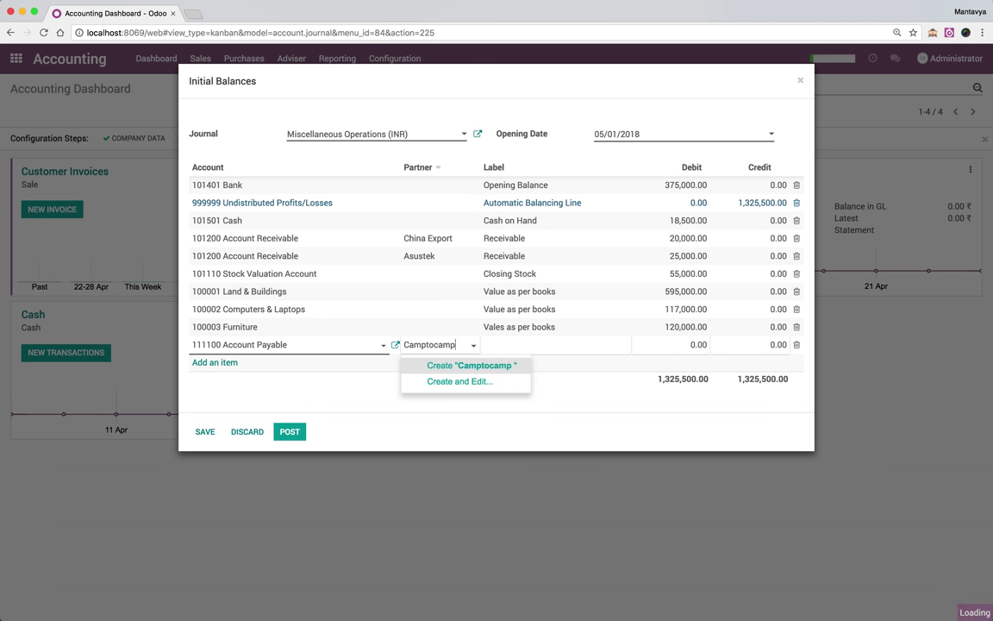
{"action": "key", "text": "Return"}
{"action": "type", "text": "P"}
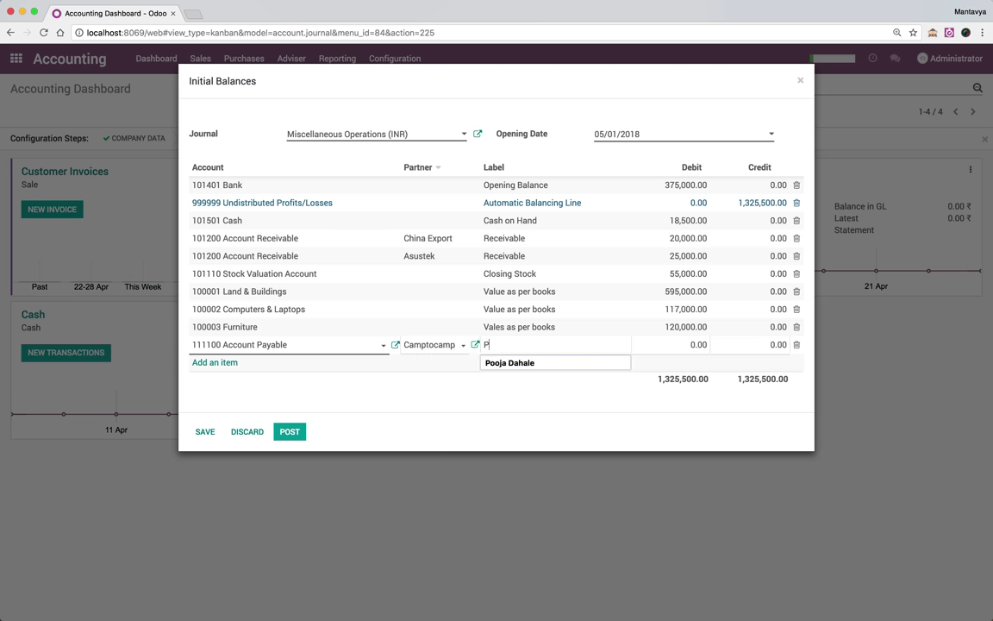
{"action": "type", "text": "ayable as on"}
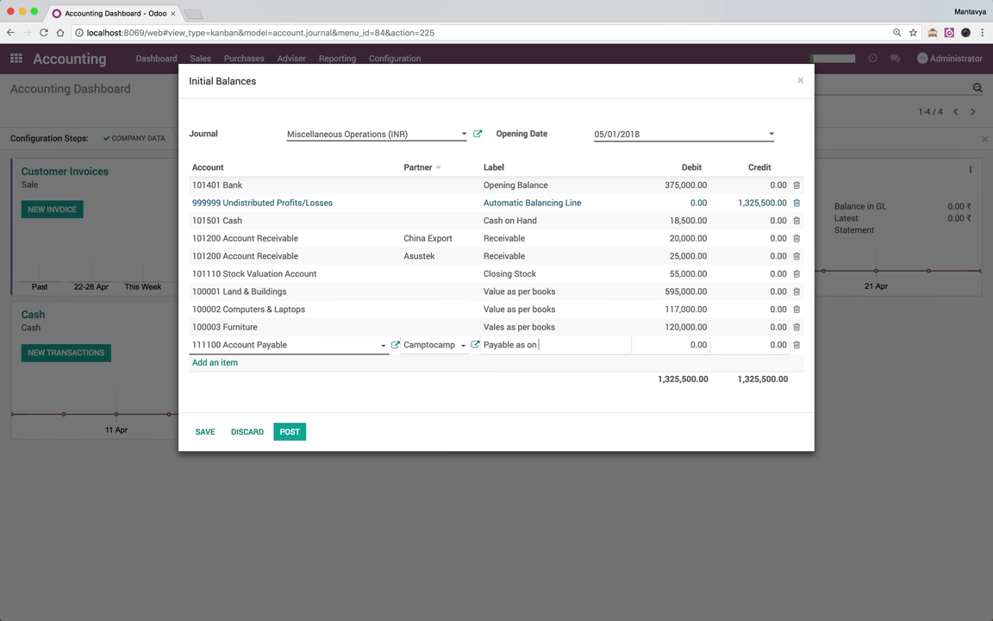
{"action": "type", "text": "ay"}
{"action": "key", "text": "Tab"}
{"action": "key", "text": "super+Tab"}
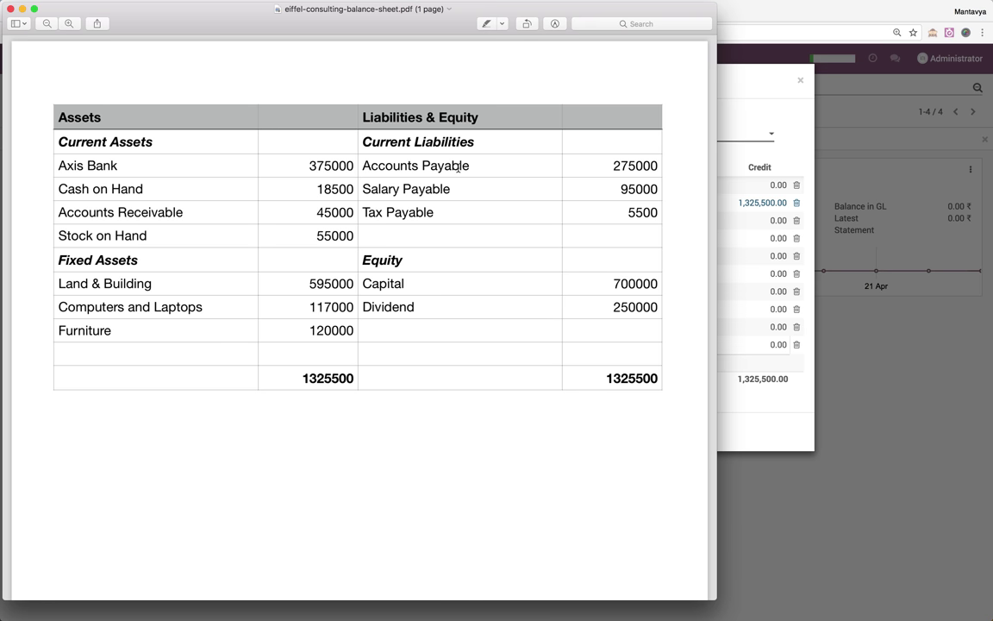
{"action": "key", "text": "super+Tab"}
{"action": "type", "text": "1"}
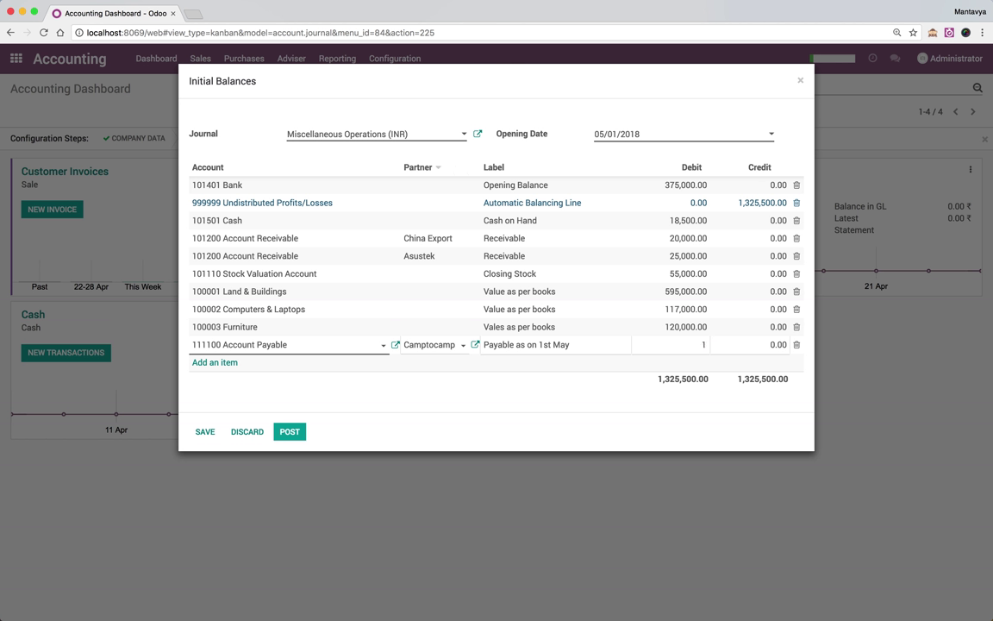
{"action": "type", "text": "75000"}
{"action": "key", "text": "Return"}
Add a 111100 Account Payable line for new partner Axelor Technologies crediting 200,000
{"action": "type", "text": "pay"}
{"action": "key", "text": "Down"}
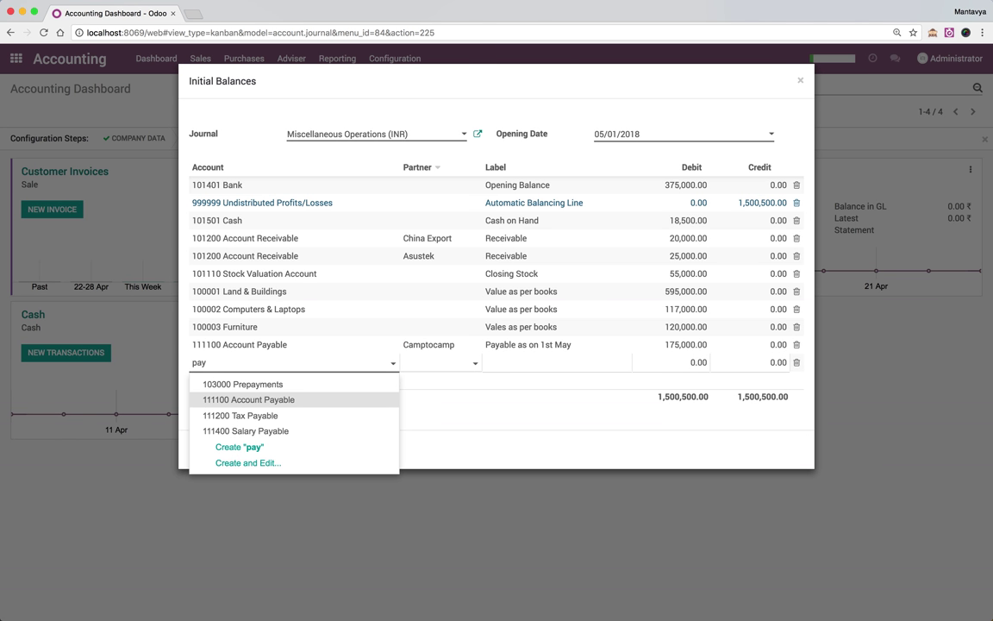
{"action": "key", "text": "Tab"}
{"action": "type", "text": "Axelor"}
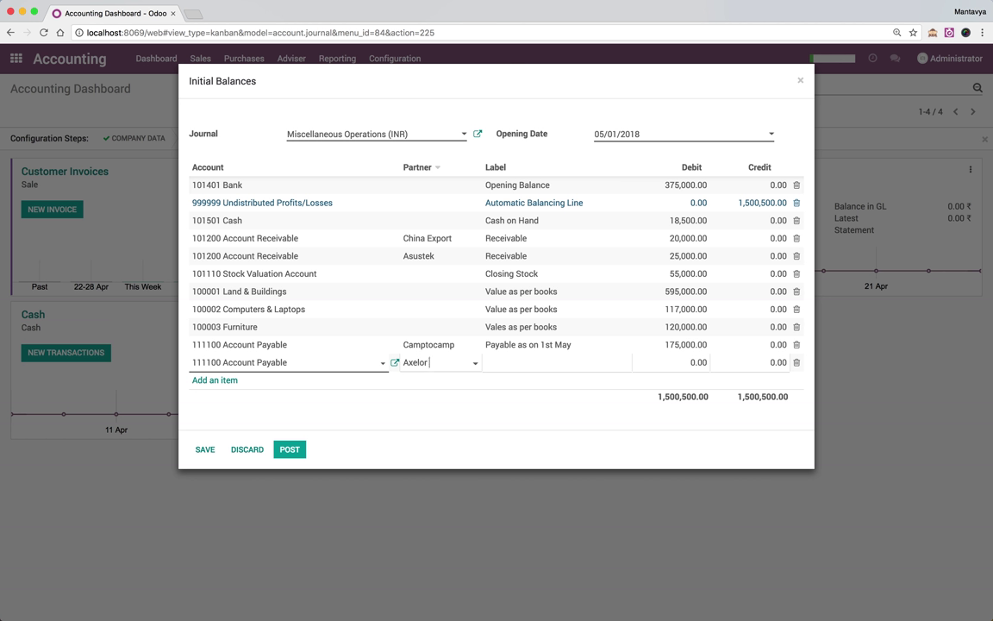
{"action": "type", "text": " Technol"}
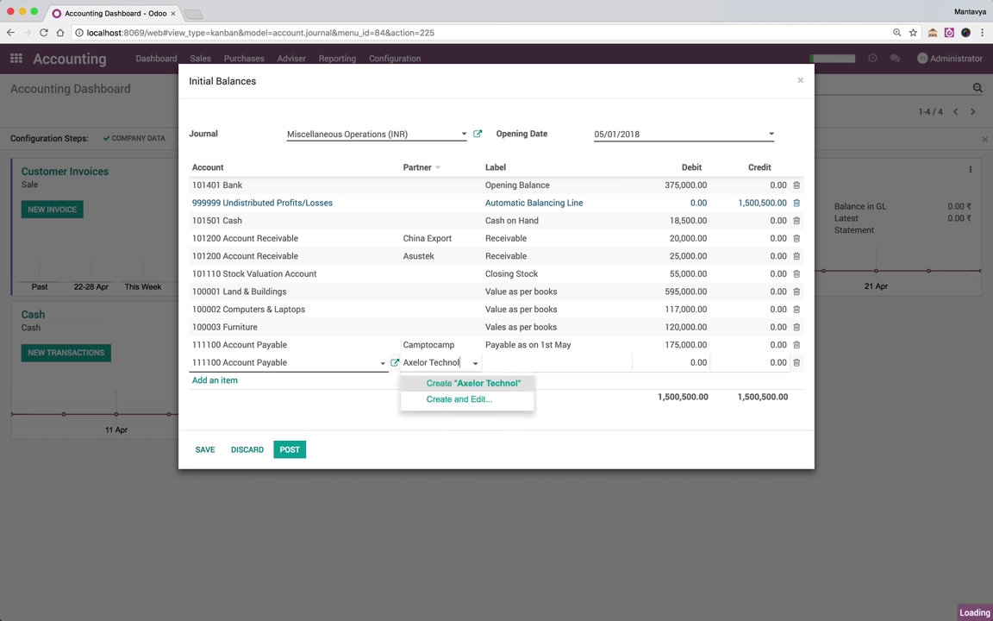
{"action": "type", "text": "ogies"}
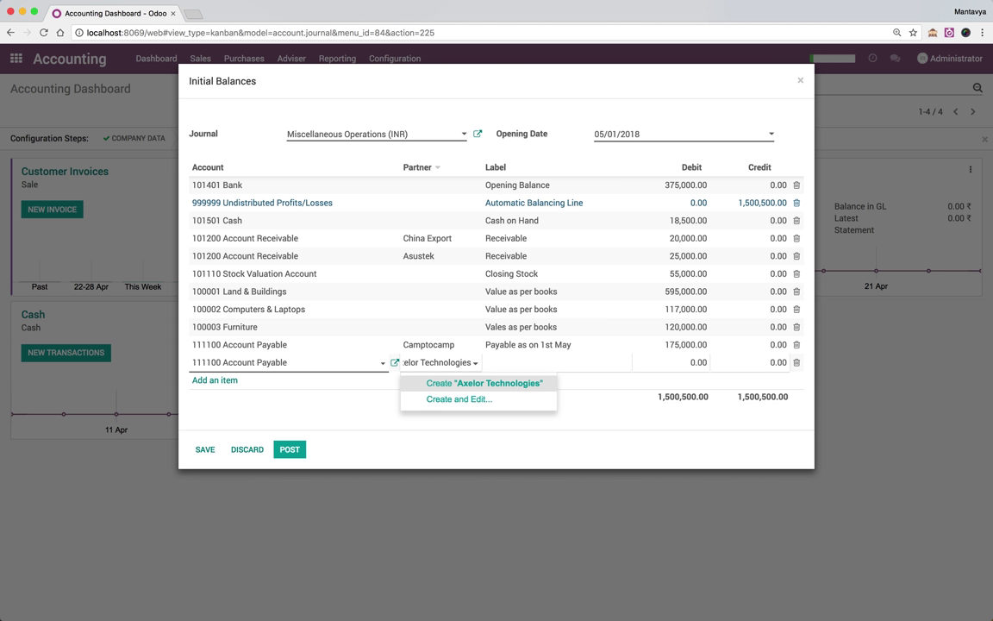
{"action": "key", "text": "Return"}
{"action": "type", "text": "Payable as"}
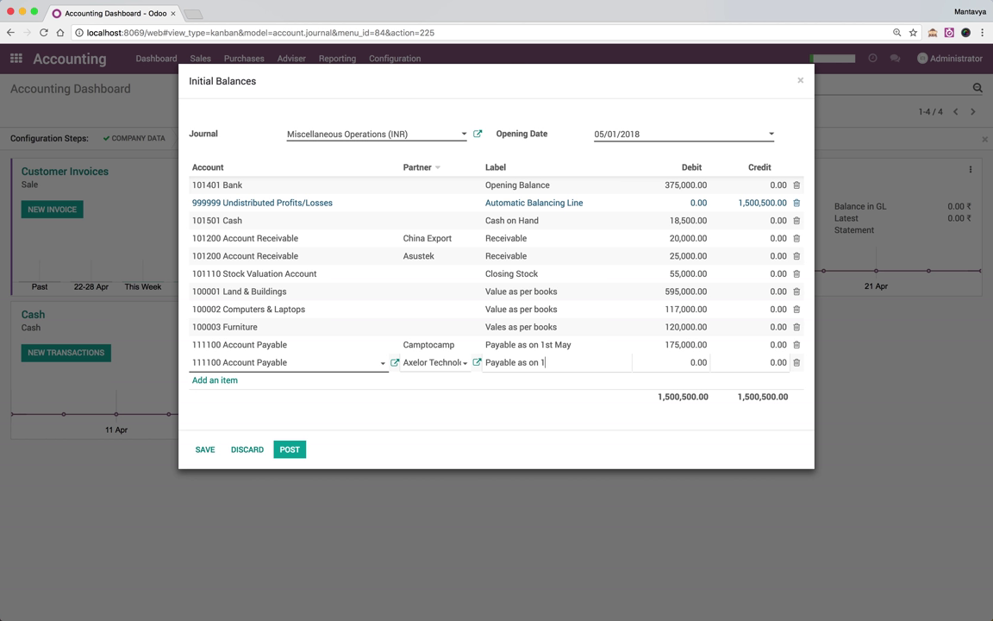
{"action": "type", "text": "on 1st May"}
{"action": "key", "text": "Tab"}
{"action": "type", "text": "2"}
{"action": "type", "text": "00"}
{"action": "type", "text": "0"}
{"action": "type", "text": "00"}
{"action": "key", "text": "Tab"}
{"action": "type", "text": "200,000"}
Move Camptocamp's 175,000 from debit to credit, zeroing the debit
{"action": "left_click", "coordinate": [671, 344]}
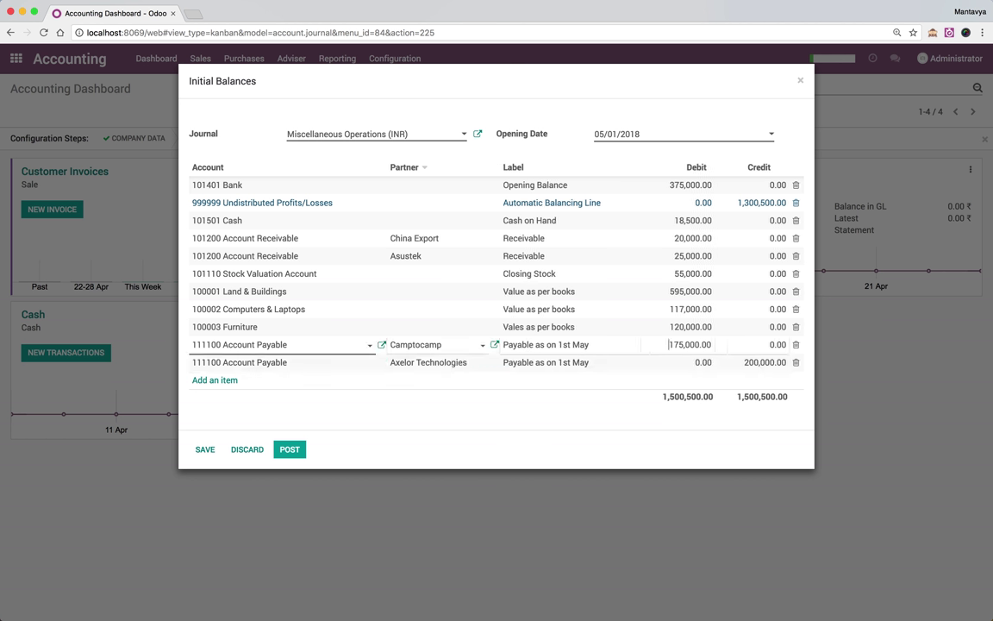
{"action": "key", "text": "super+a"}
{"action": "key", "text": "BackSpace"}
{"action": "type", "text": "0"}
{"action": "key", "text": "Tab"}
{"action": "type", "text": "175000"}
{"action": "key", "text": "Tab"}
{"action": "key", "text": "Right"}
{"action": "key", "text": "Tab"}
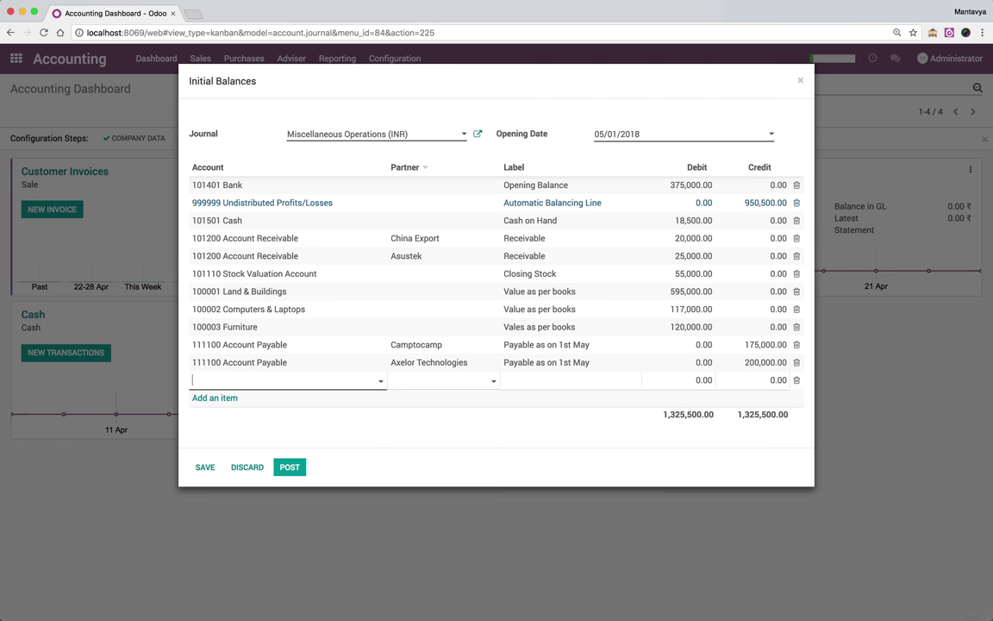
{"action": "key", "text": "super+Tab"}
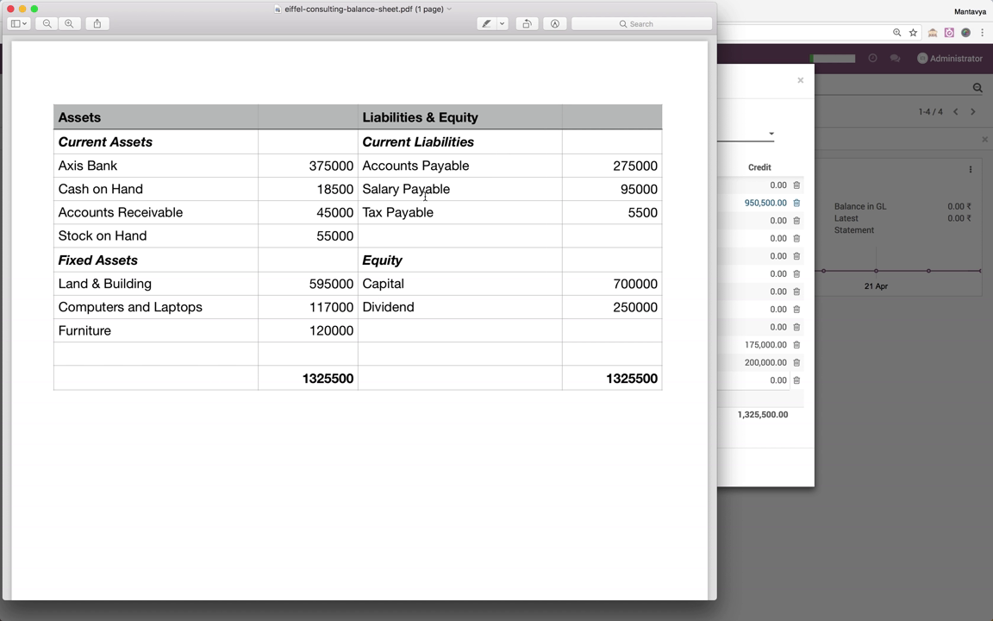
Add a 111400 Salary Payable line labelled 'Salary payable on 1st May' crediting 95,000
{"action": "key", "text": "super+Tab"}
{"action": "type", "text": "Salary"}
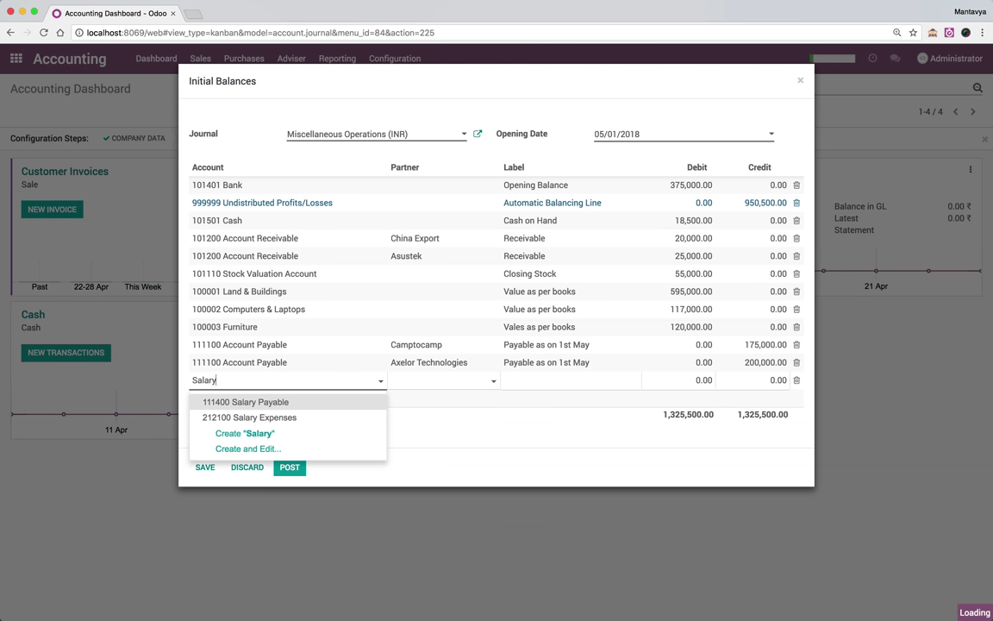
{"action": "key", "text": "Tab"}
{"action": "type", "text": "Salary payable"}
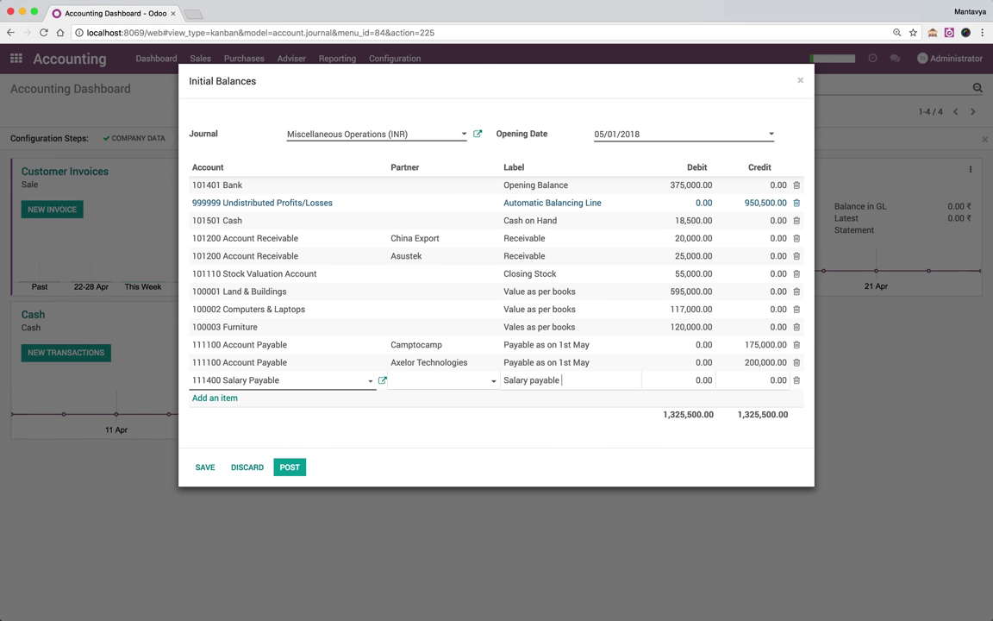
{"action": "type", "text": " on 1st May"}
{"action": "key", "text": "Tab"}
{"action": "key", "text": "Tab"}
{"action": "key", "text": "super+Tab"}
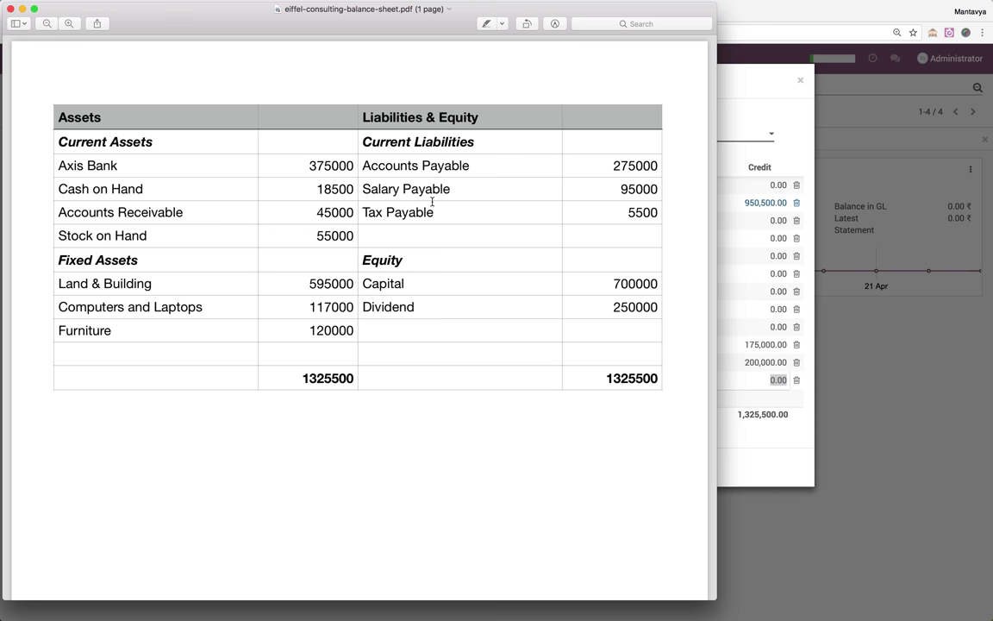
{"action": "key", "text": "super+Tab"}
{"action": "type", "text": "95"}
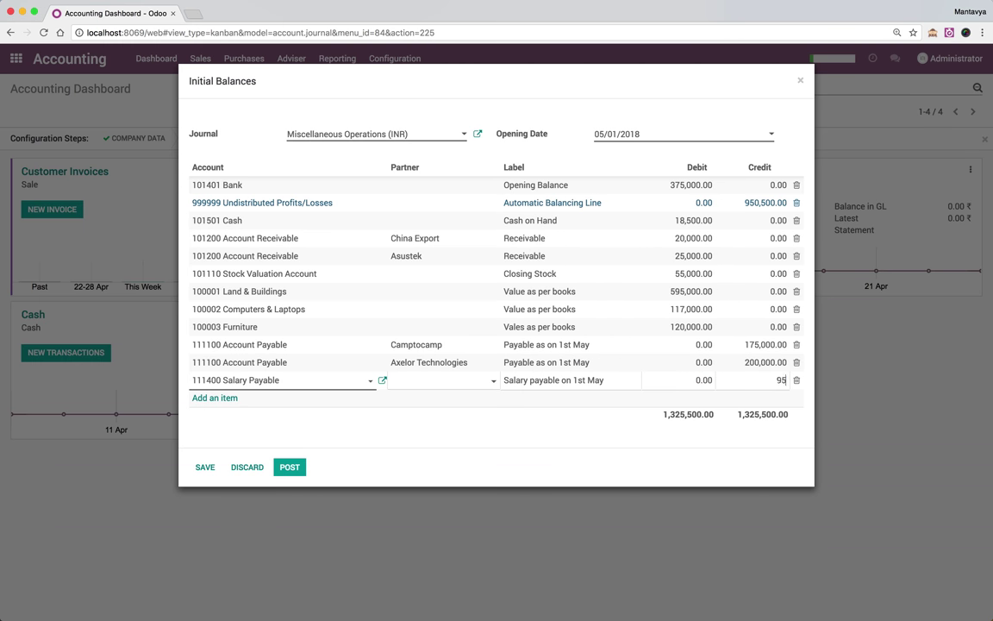
{"action": "type", "text": "000"}
{"action": "key", "text": "Tab"}
{"action": "key", "text": "super+Tab"}
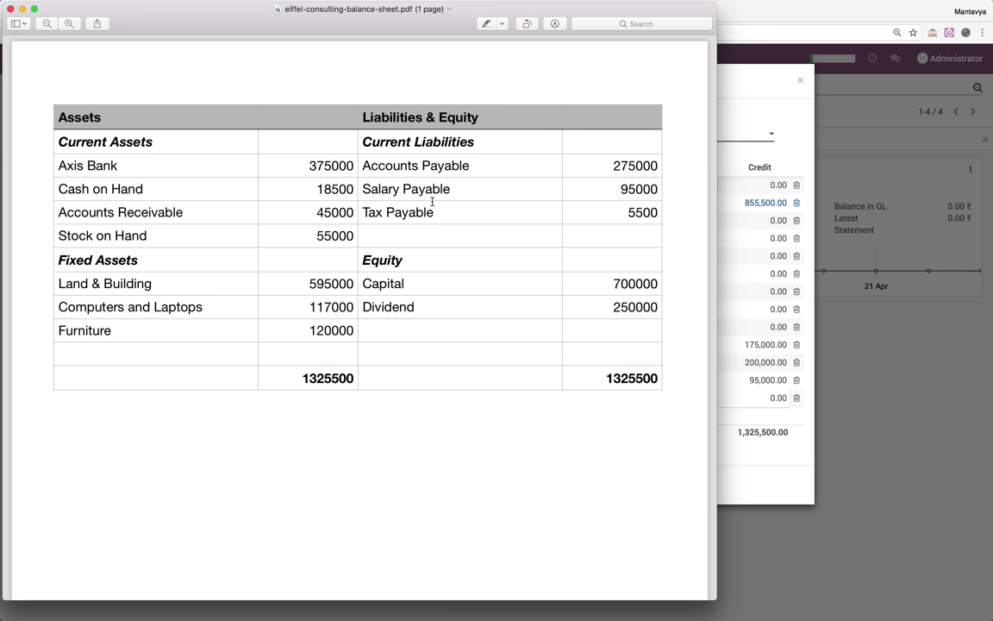
{"action": "key", "text": "super+Tab"}
Add a 300100 Capital line labelled 'Capital' crediting 700,000
{"action": "type", "text": "Cap"}
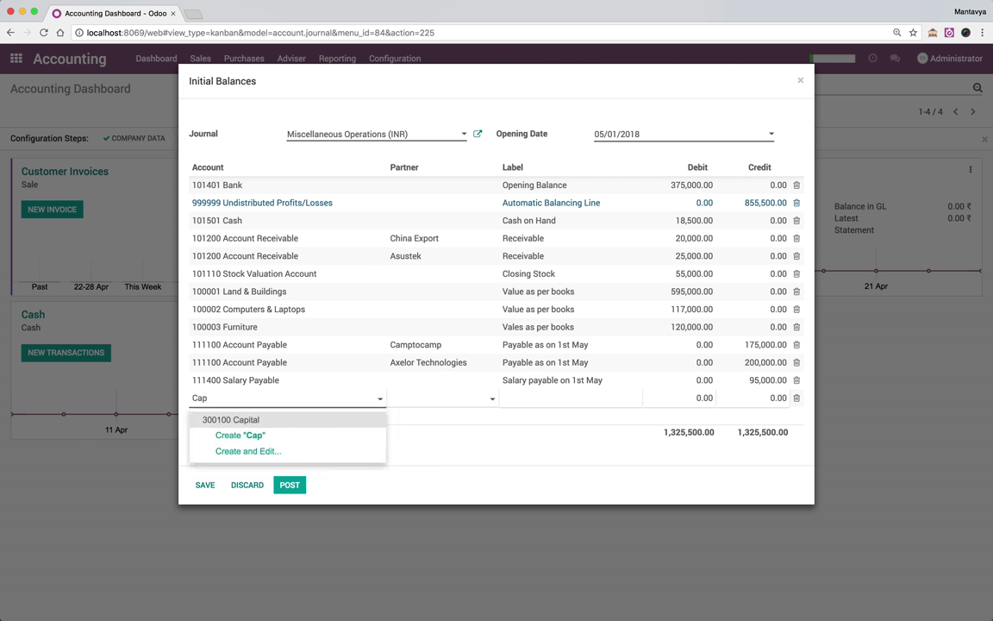
{"action": "key", "text": "Tab"}
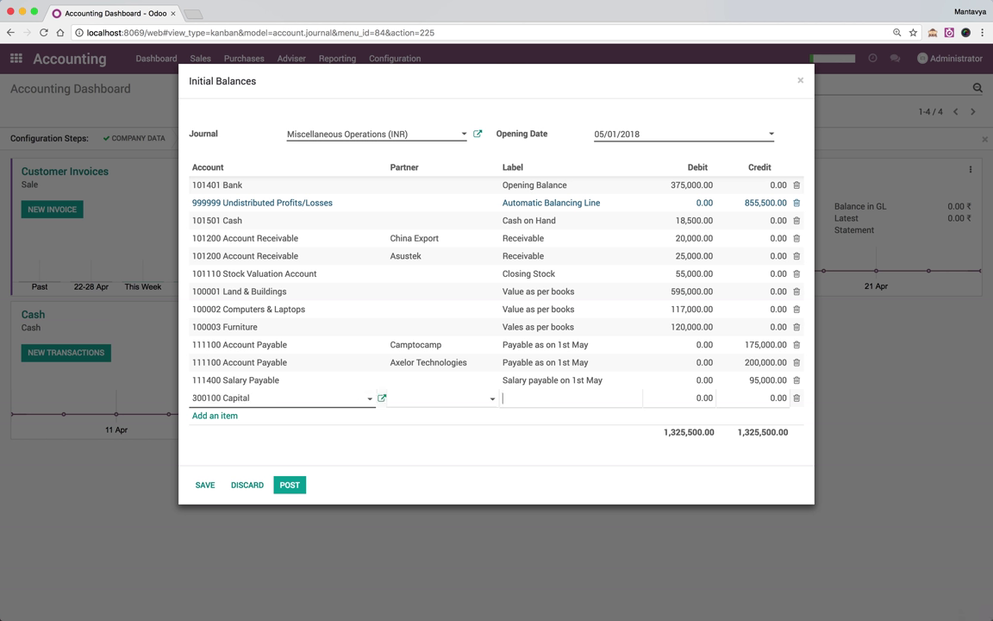
{"action": "type", "text": "Capital"}
{"action": "key", "text": "super+Tab"}
{"action": "key", "text": "super+Tab"}
{"action": "type", "text": "700,000"}
{"action": "key", "text": "Return"}
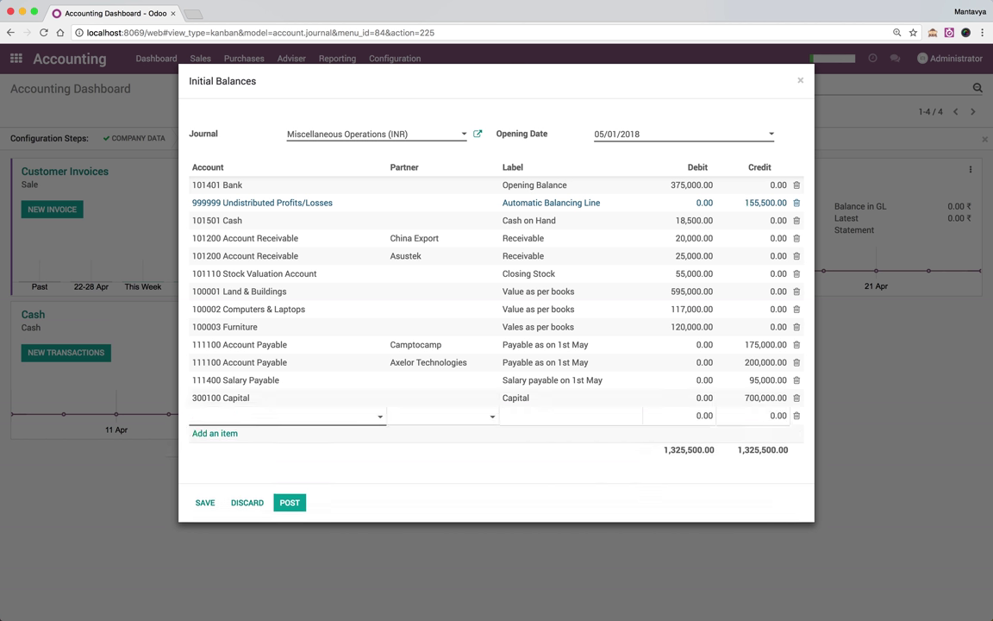
{"action": "key", "text": "super+Tab"}
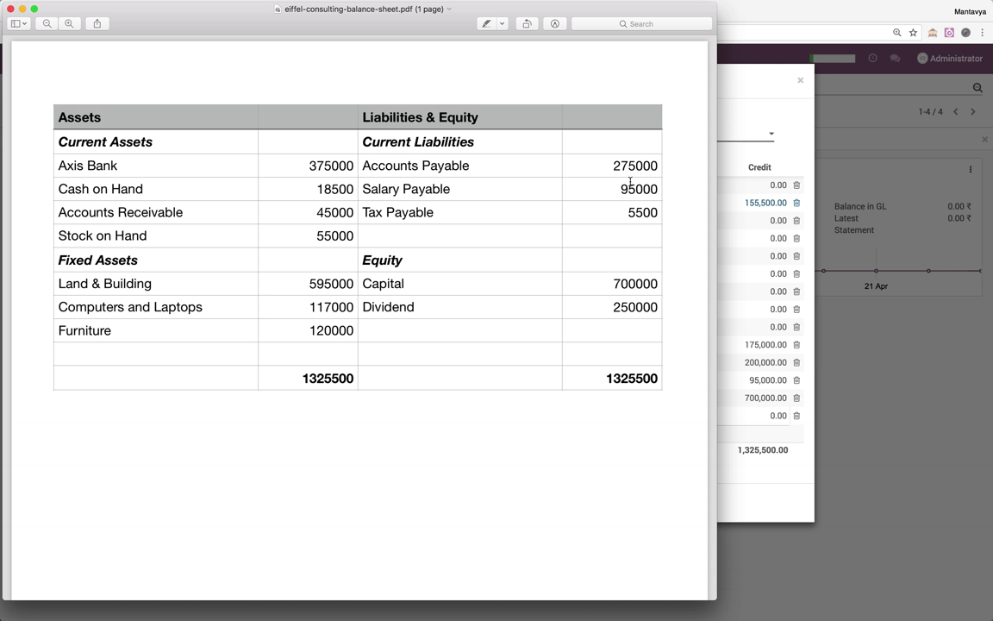
Reduce the Axelor Technologies payable credit to 100,000 and start a new journal line
{"action": "left_click", "coordinate": [738, 306]}
{"action": "key", "text": "super+Tab"}
{"action": "left_click", "coordinate": [752, 369]}
{"action": "left_click", "coordinate": [748, 363]}
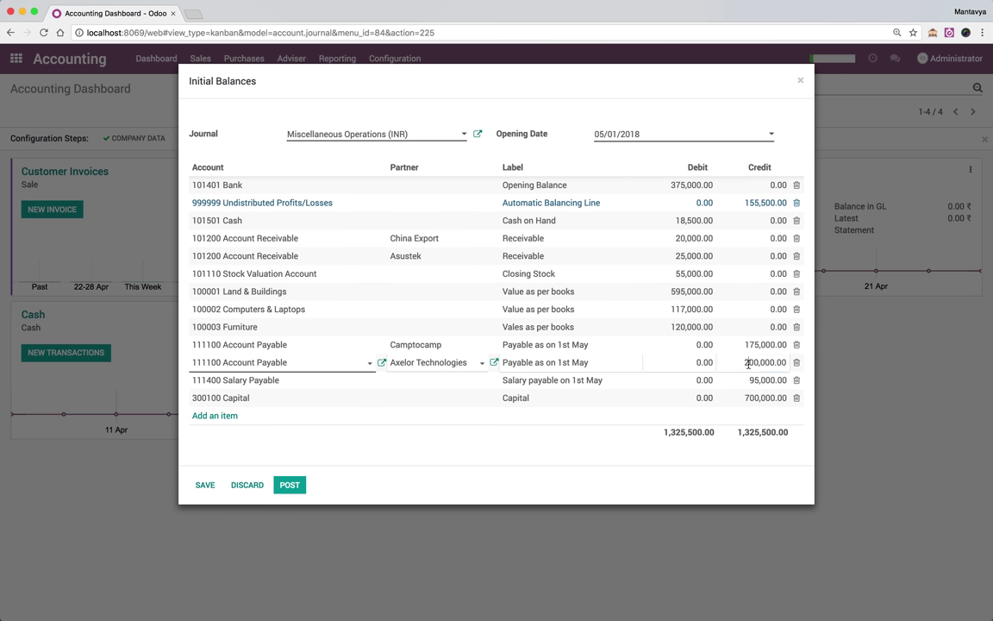
{"action": "left_click", "coordinate": [743, 399]}
{"action": "key", "text": "Return"}
Add a 300200 Dividends line labelled 'To distribute' and enter its credit amount
{"action": "key", "text": "super+Tab"}
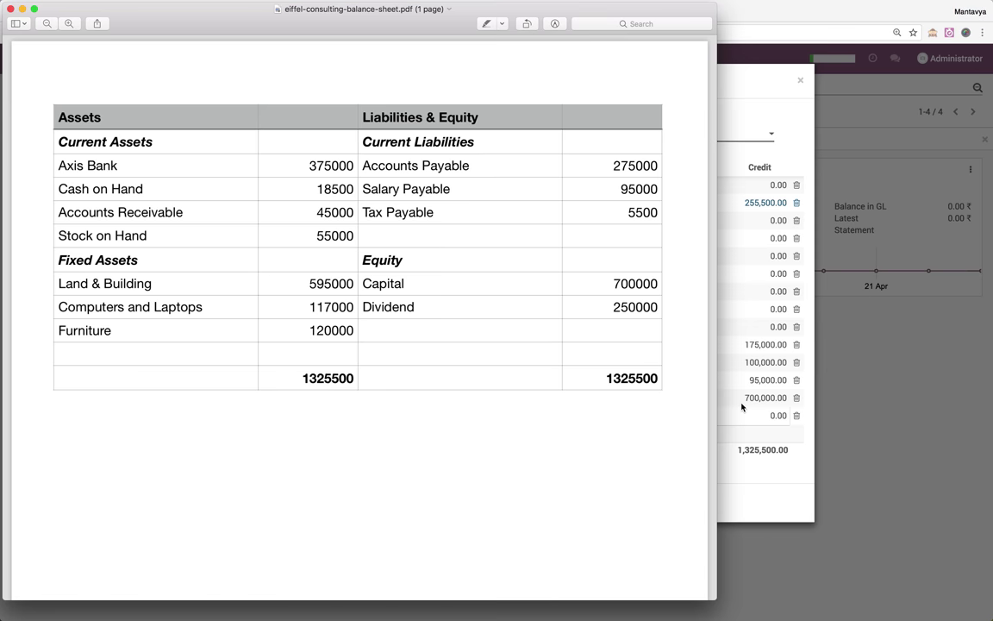
{"action": "key", "text": "super+Tab"}
{"action": "type", "text": "Div"}
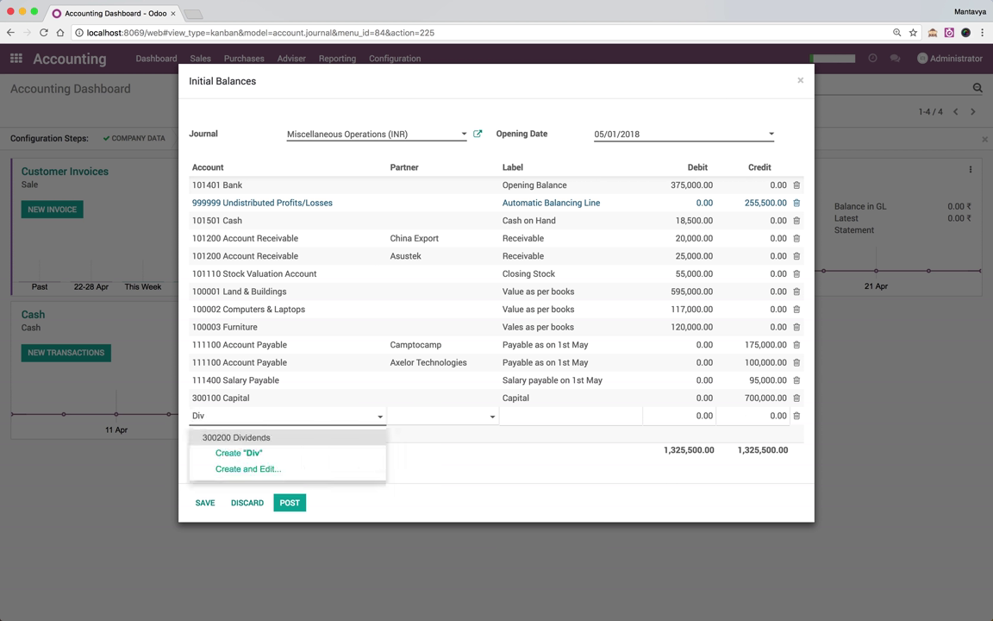
{"action": "key", "text": "Tab"}
{"action": "key", "text": "Tab"}
{"action": "key", "text": "Tab"}
{"action": "key", "text": "shift+Tab"}
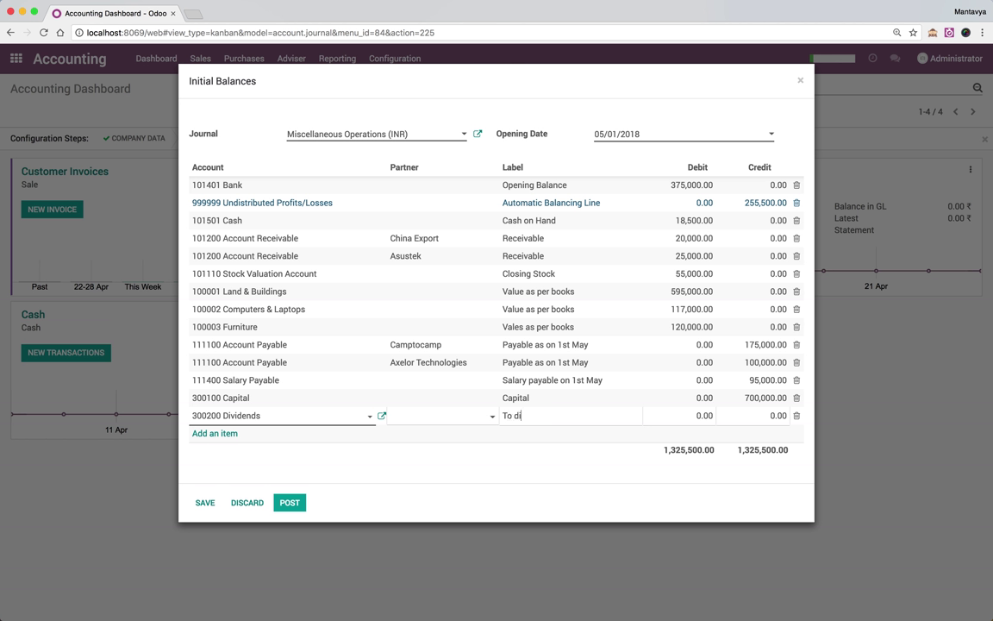
{"action": "type", "text": "To distribute"}
{"action": "key", "text": "Tab"}
{"action": "key", "text": "Tab"}
{"action": "type", "text": "255500"}
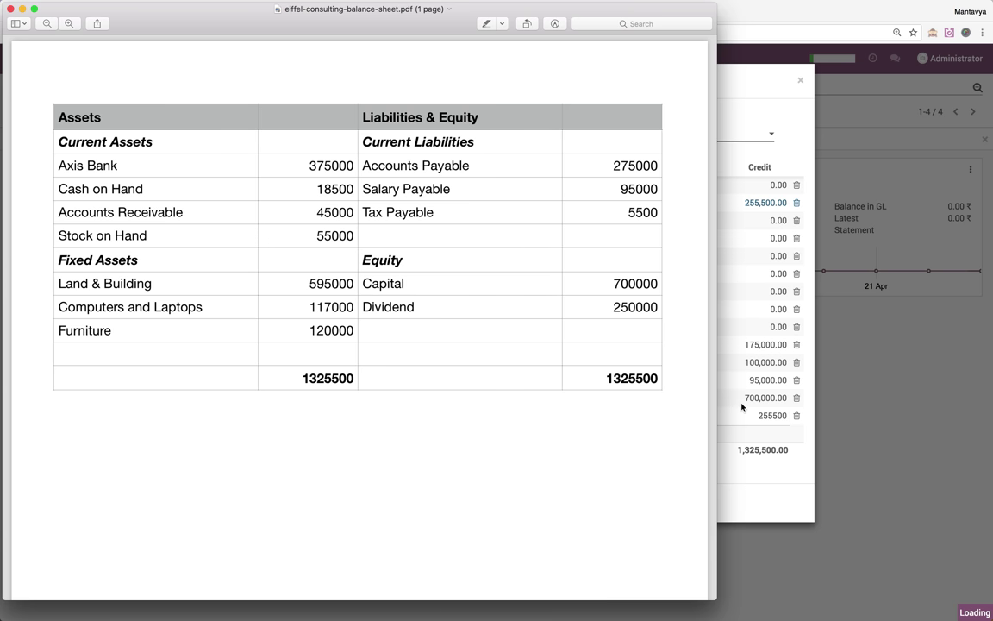
Correct the Dividends credit to 250,000 and check the entry against the balance sheet PDF
{"action": "key", "text": "super+Tab"}
{"action": "key", "text": "super+Tab"}
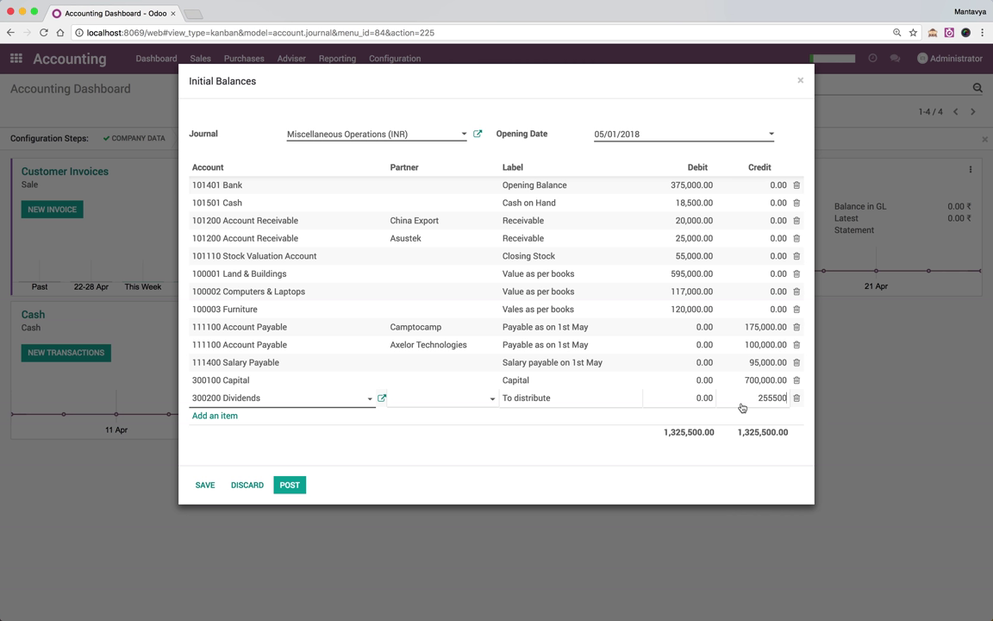
{"action": "left_click", "coordinate": [771, 397]}
{"action": "left_click", "coordinate": [764, 380]}
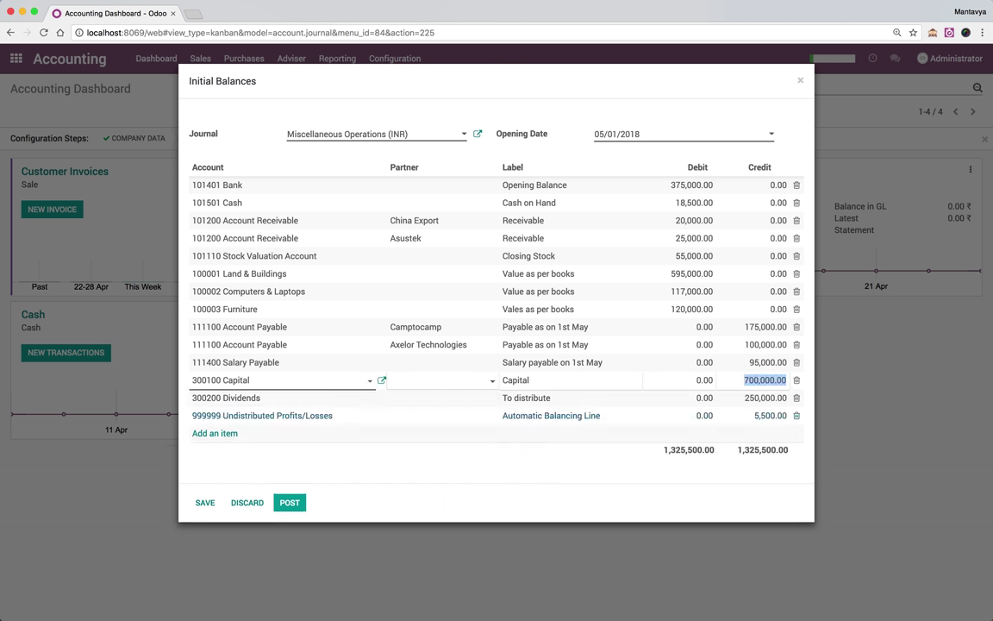
{"action": "left_click", "coordinate": [783, 398]}
{"action": "key", "text": "super+Tab"}
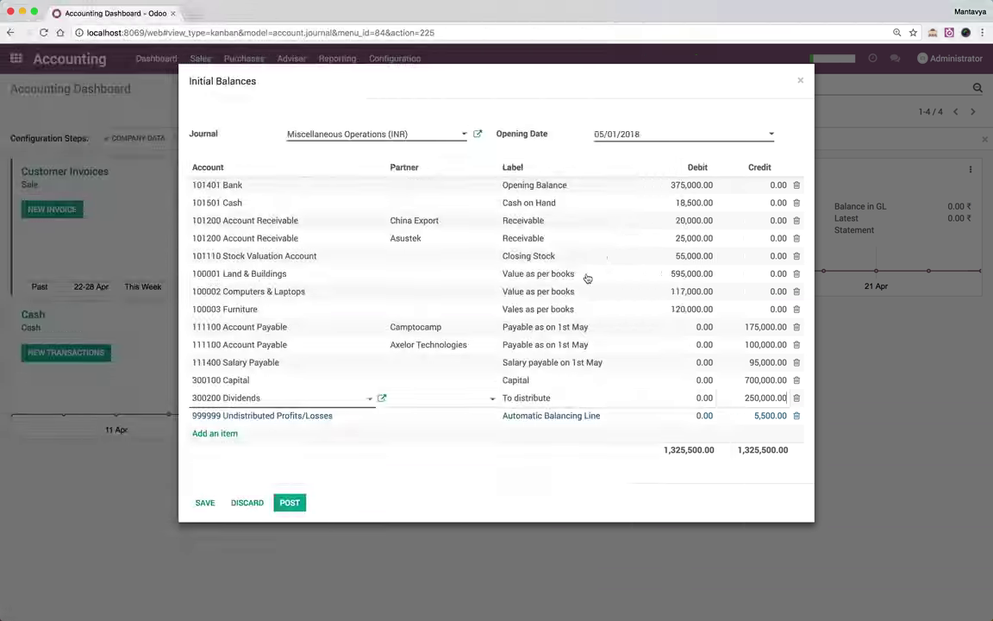
Assign the 5,500 balancing line to 111200 Tax Payable with the label 'Tax payable'
{"action": "key", "text": "super+Tab"}
{"action": "left_click", "coordinate": [310, 419]}
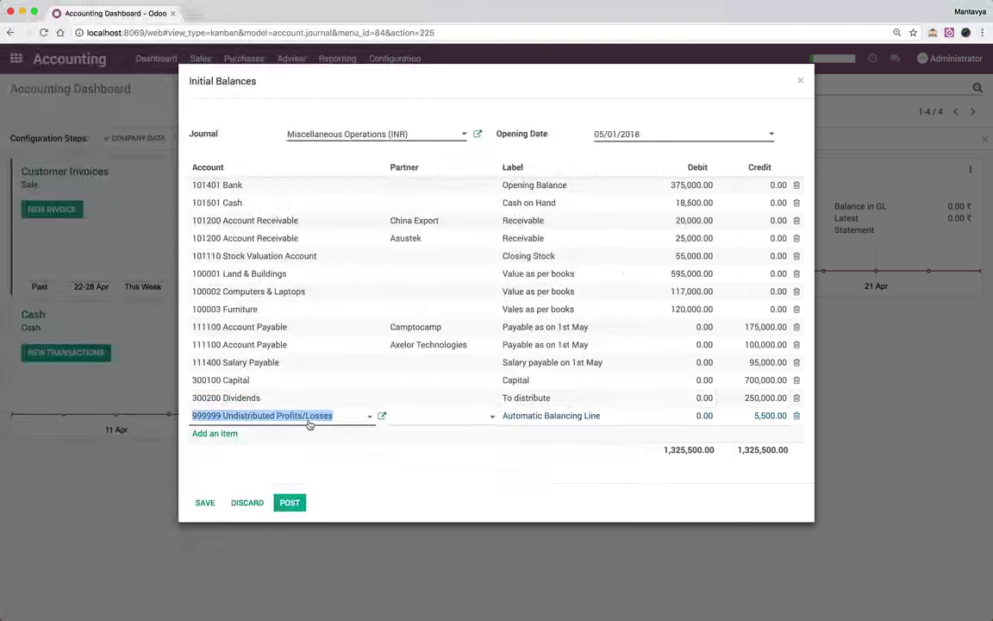
{"action": "type", "text": "Tax"}
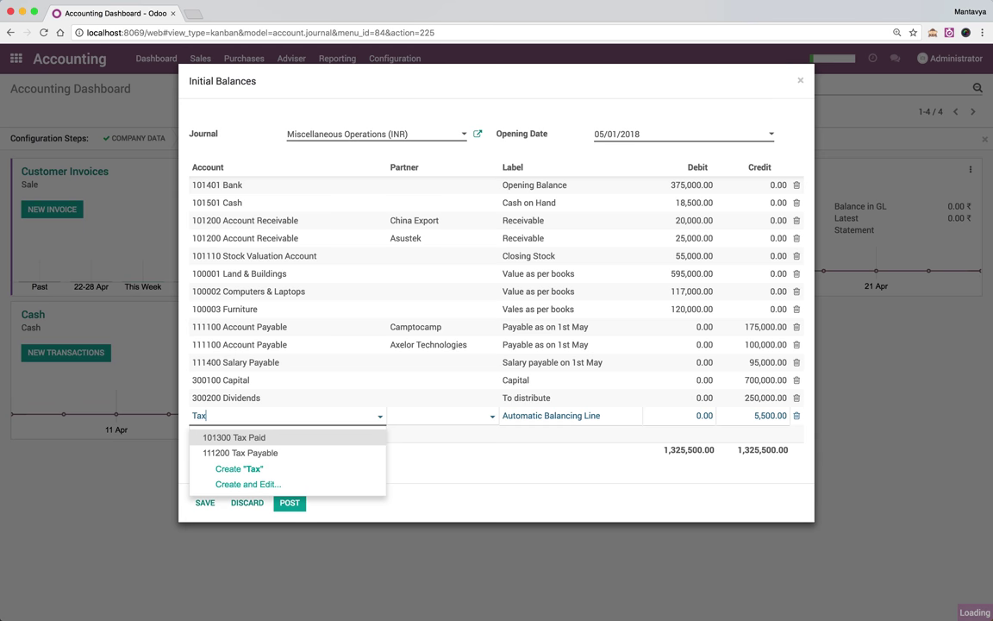
{"action": "key", "text": "Down"}
{"action": "key", "text": "Return"}
{"action": "key", "text": "Tab"}
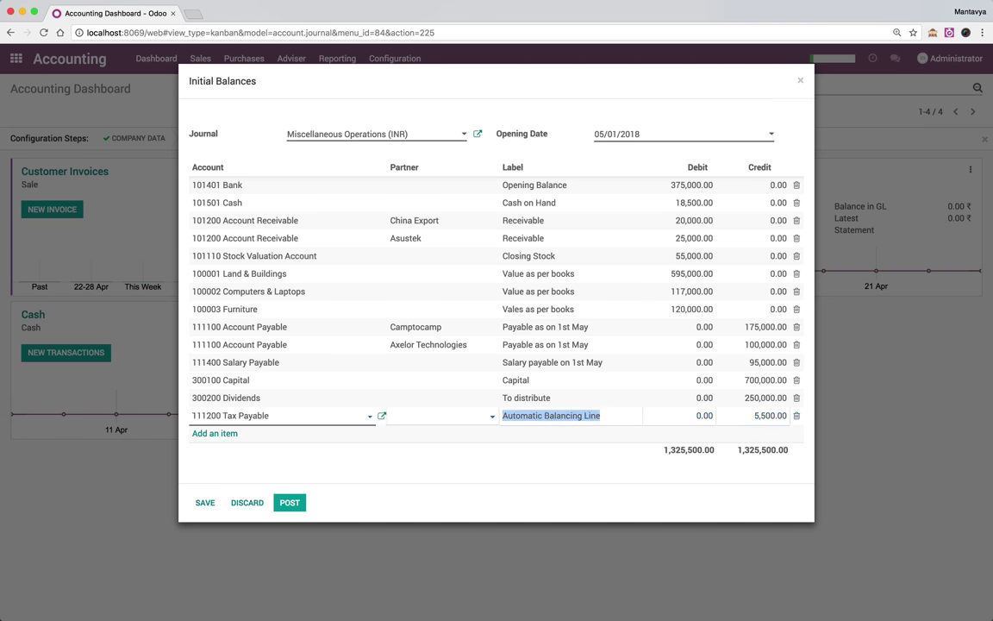
{"action": "type", "text": "Tax payable"}
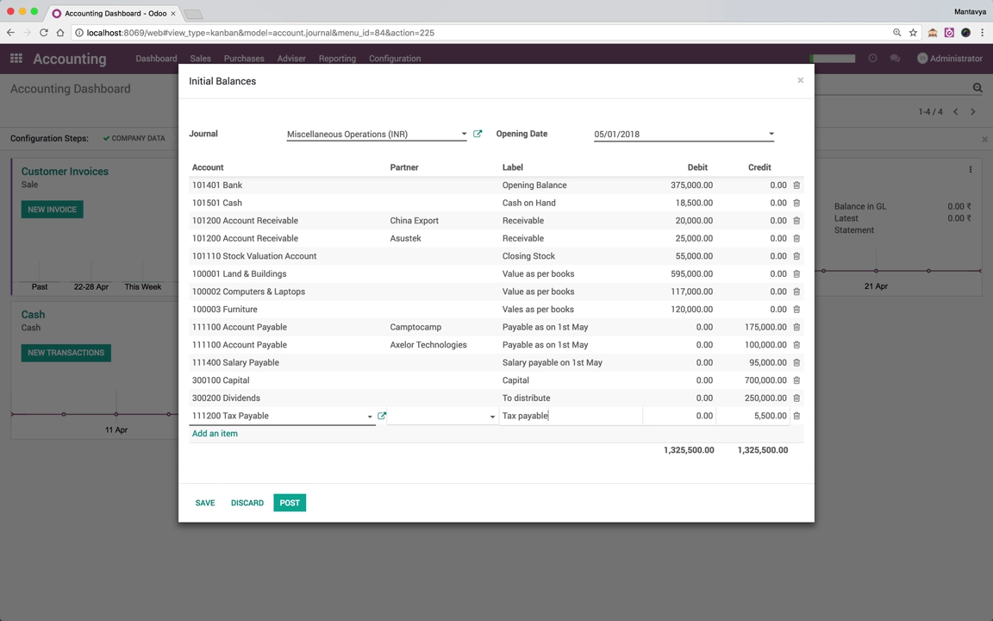
{"action": "key", "text": "Tab"}
{"action": "left_click", "coordinate": [515, 474]}
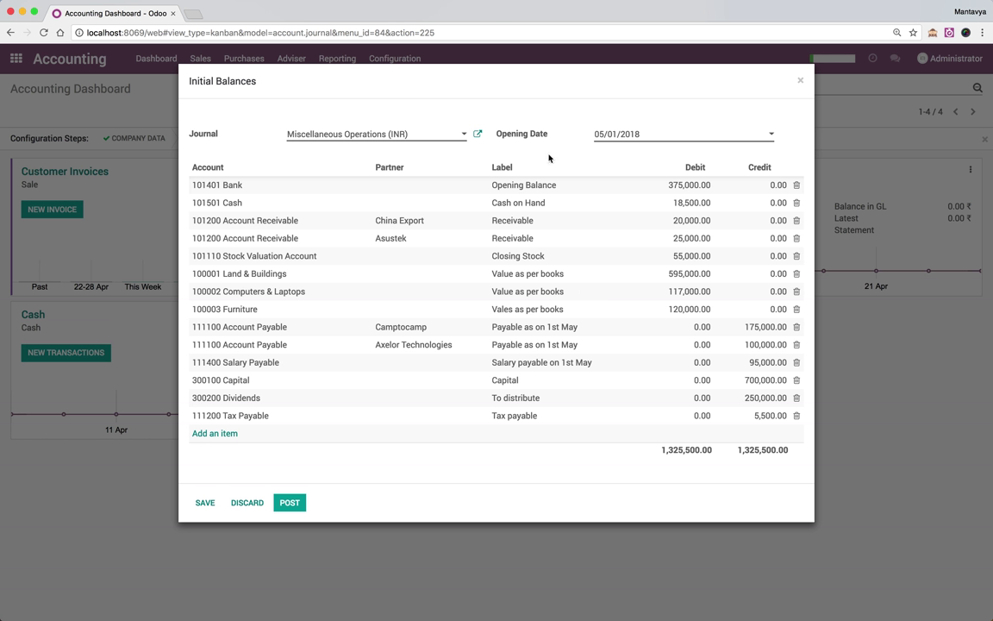
Save the Initial Balances entry, reopen it, and post it
{"action": "left_click", "coordinate": [207, 503]}
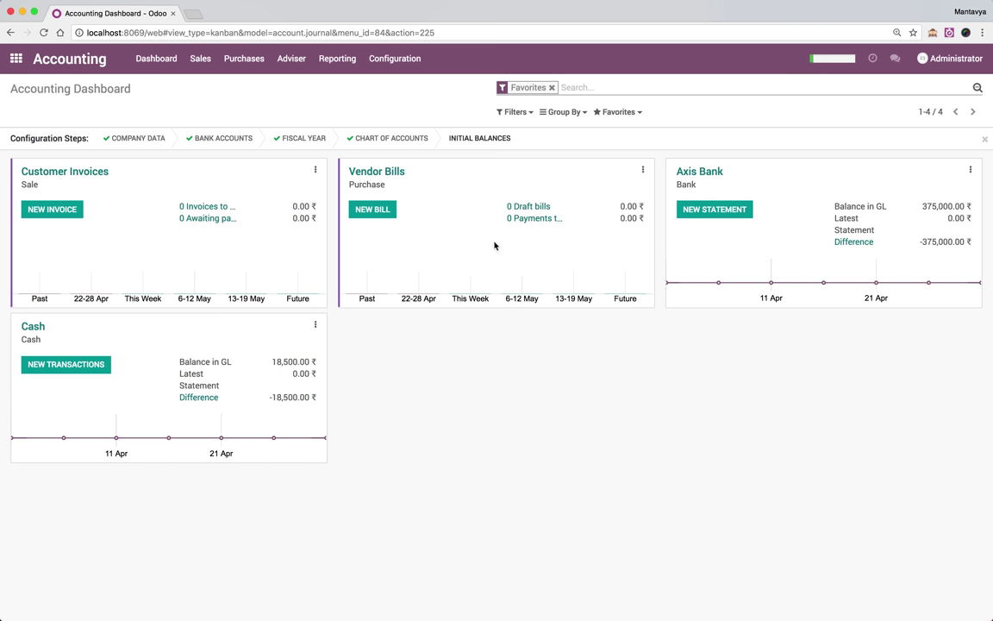
{"action": "left_click", "coordinate": [480, 139]}
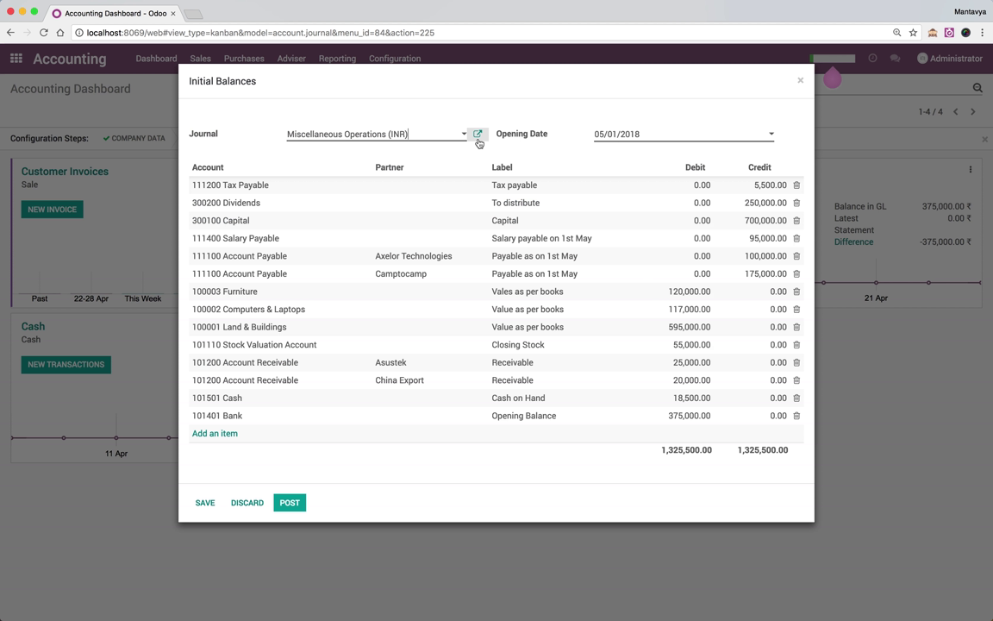
{"action": "left_click", "coordinate": [291, 503]}
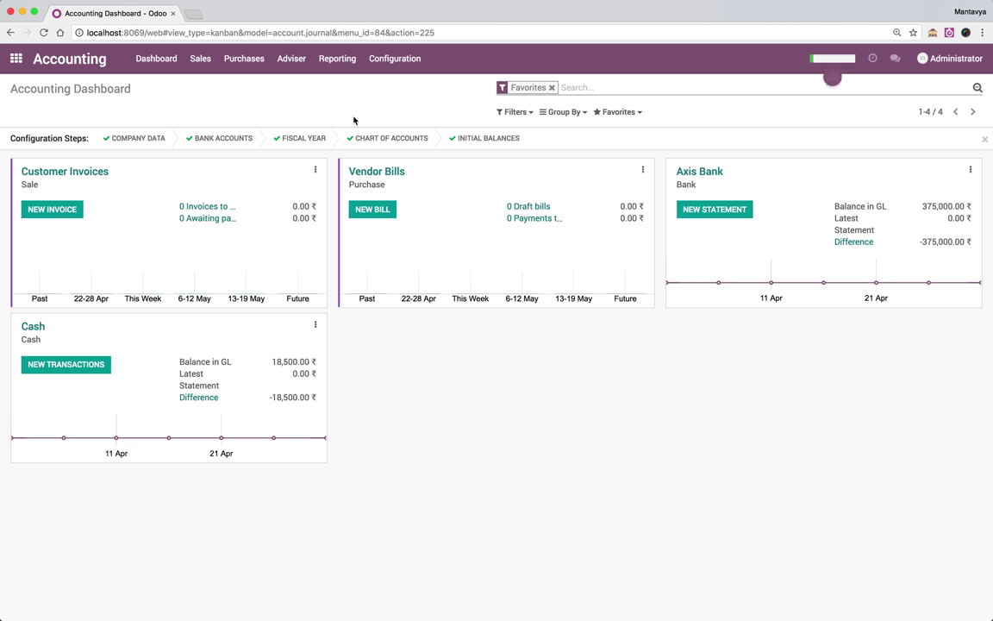
{"action": "left_click", "coordinate": [333, 68]}
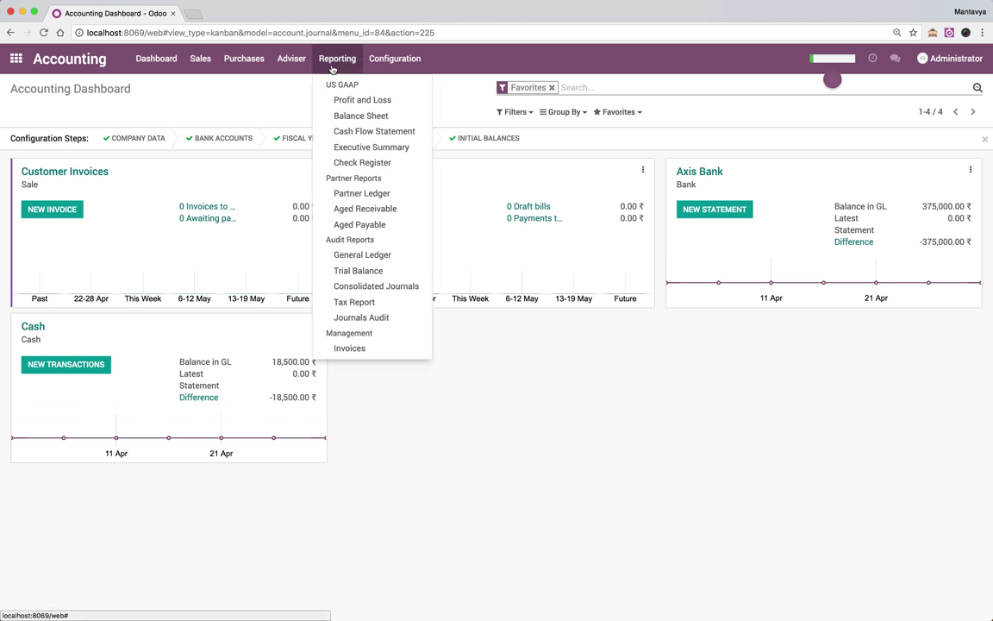
Open the Balance Sheet report and check the 375,500.00 liabilities and equity totals
{"action": "left_click", "coordinate": [338, 119]}
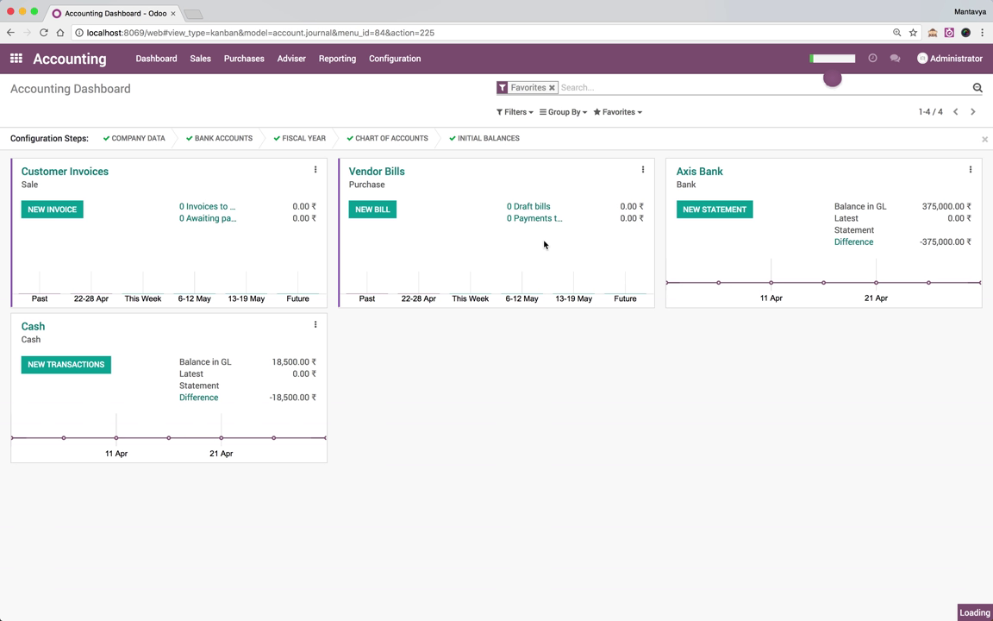
{"action": "scroll", "coordinate": [545, 246], "scroll_direction": "down", "scroll_amount": 5}
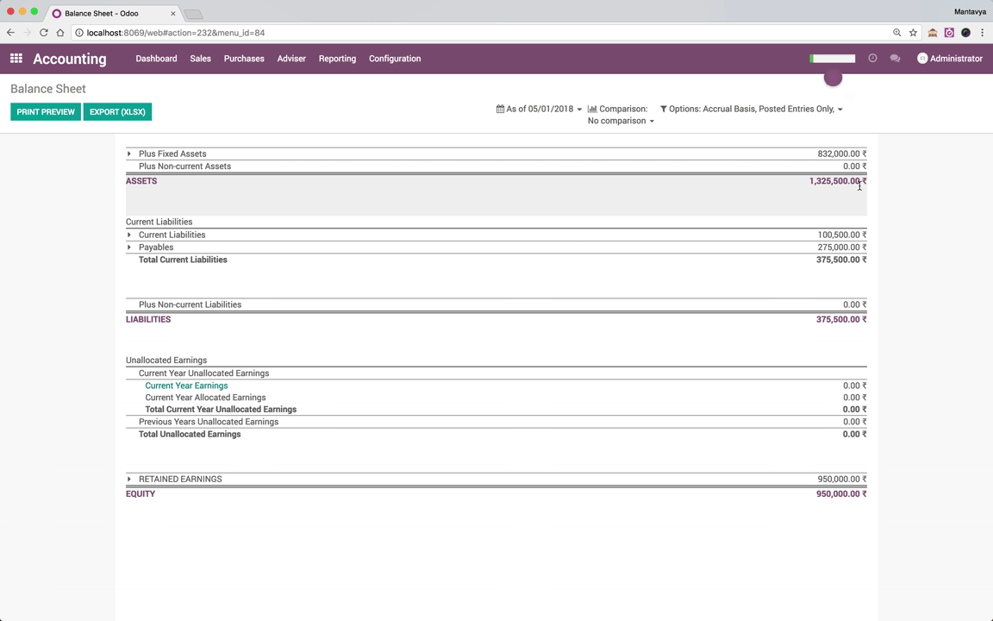
{"action": "left_click_drag", "start_coordinate": [816, 319], "coordinate": [865, 321]}
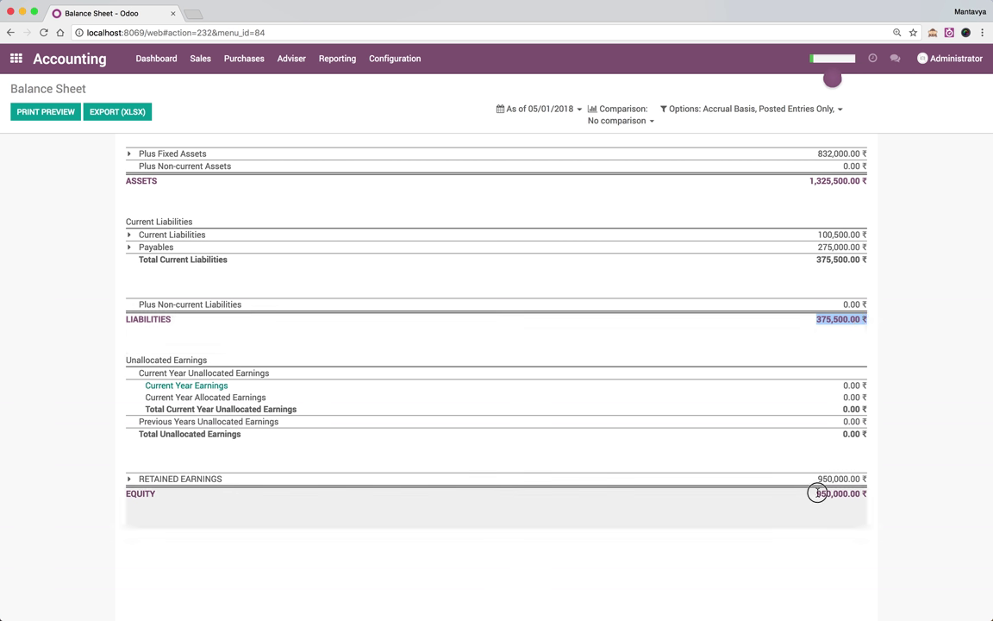
{"action": "left_click_drag", "start_coordinate": [818, 493], "coordinate": [865, 492]}
{"action": "left_click", "coordinate": [767, 547]}
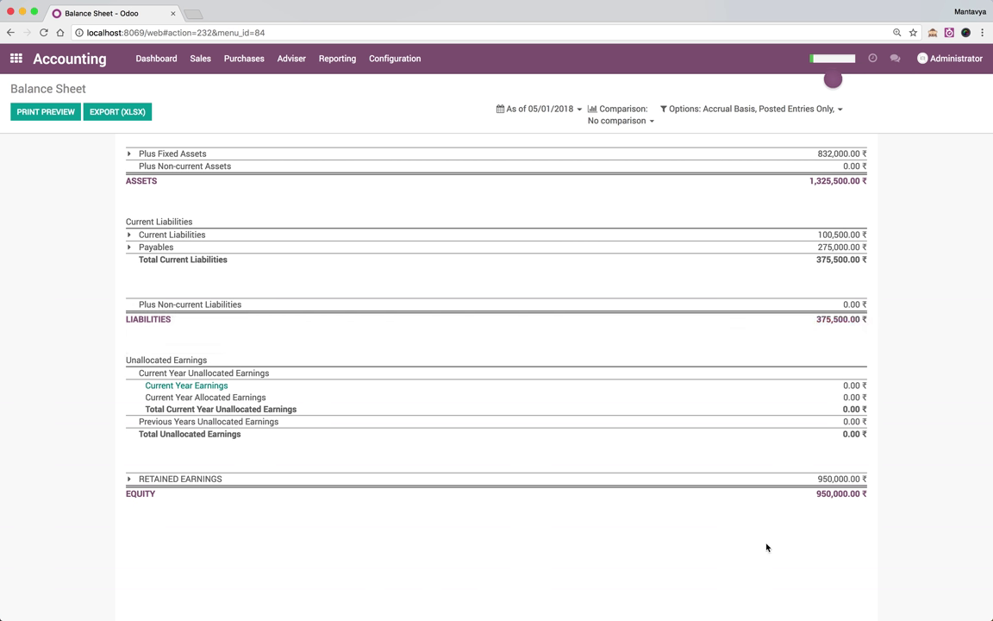
{"action": "scroll", "coordinate": [766, 547], "scroll_direction": "up", "scroll_amount": 1}
Expand Retained Earnings, Current Liabilities, Payables, and the asset groups into individual account balances
{"action": "left_click", "coordinate": [754, 518]}
{"action": "scroll", "coordinate": [754, 520], "scroll_direction": "down", "scroll_amount": 1}
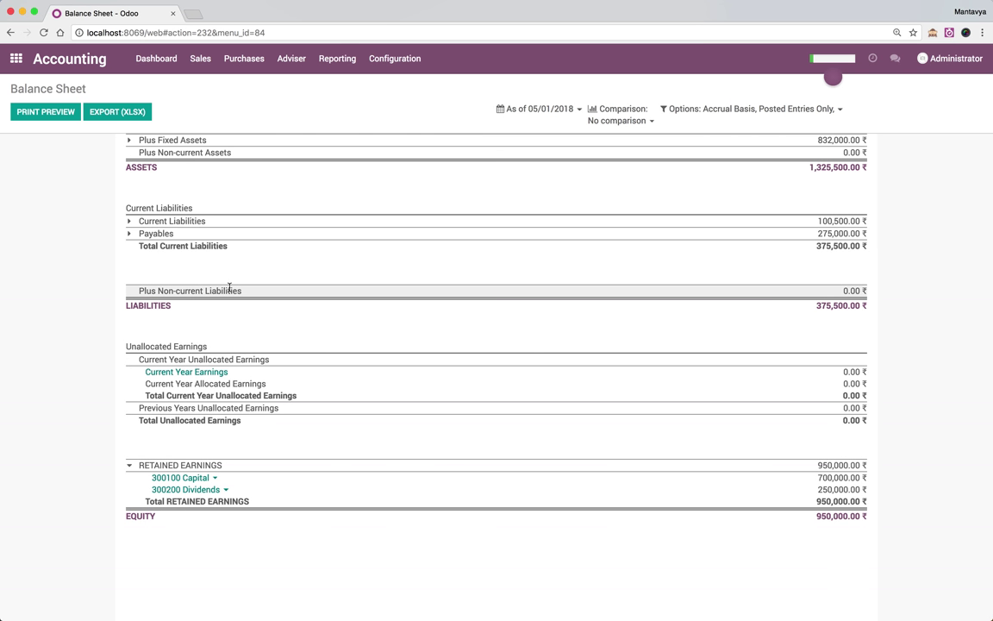
{"action": "left_click", "coordinate": [188, 227]}
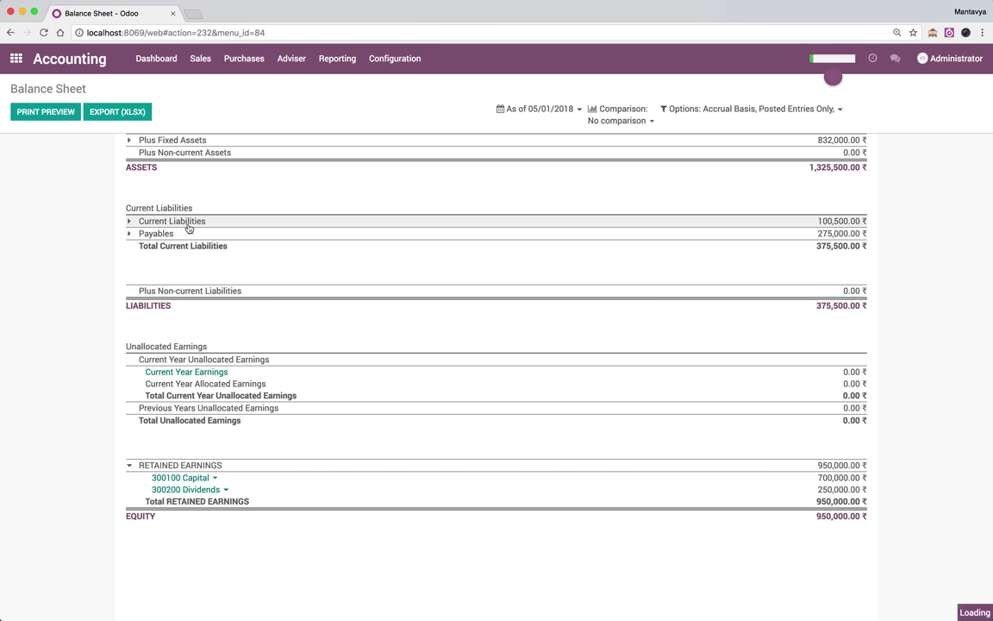
{"action": "left_click", "coordinate": [162, 269]}
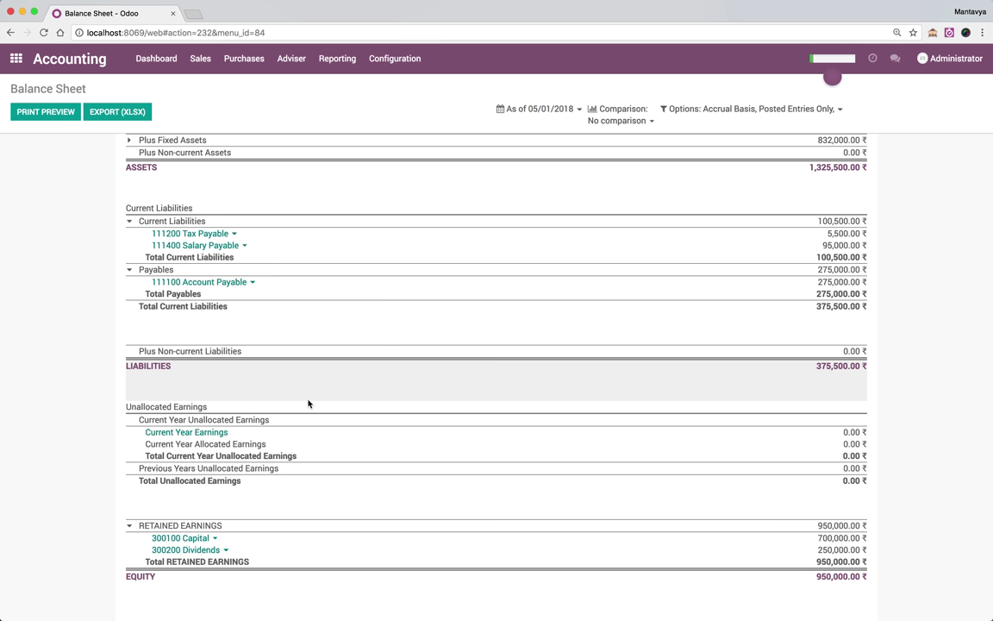
{"action": "scroll", "coordinate": [309, 403], "scroll_direction": "up", "scroll_amount": 5}
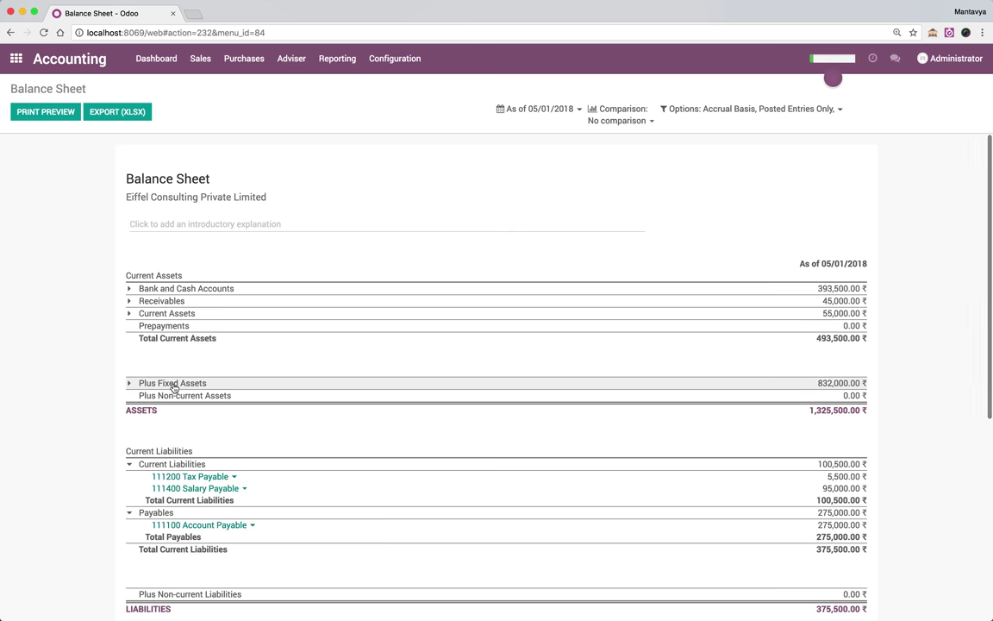
{"action": "left_click", "coordinate": [174, 384]}
{"action": "left_click", "coordinate": [164, 315]}
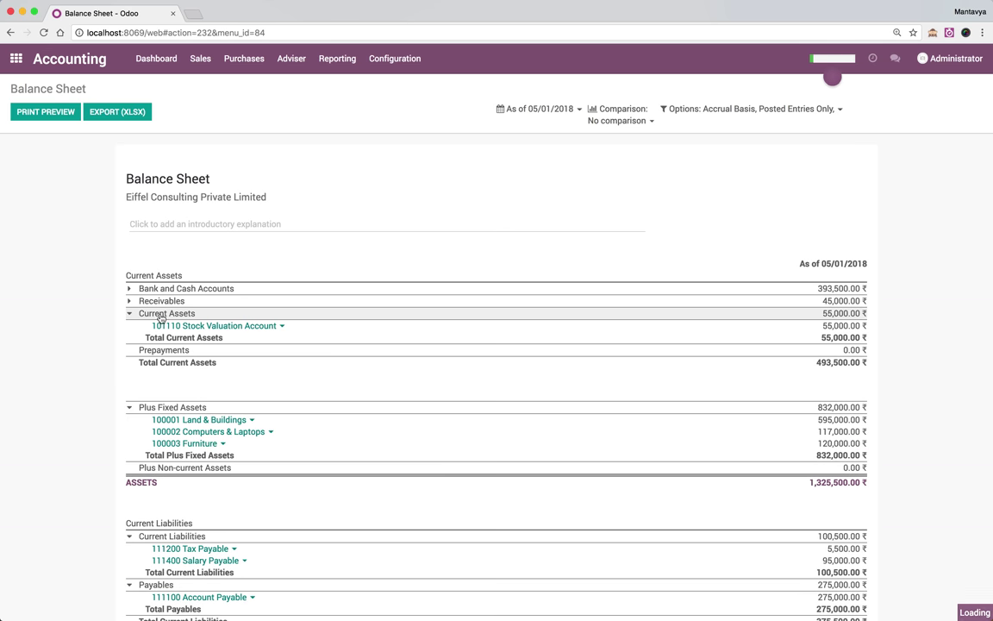
{"action": "left_click", "coordinate": [160, 301]}
{"action": "left_click", "coordinate": [162, 288]}
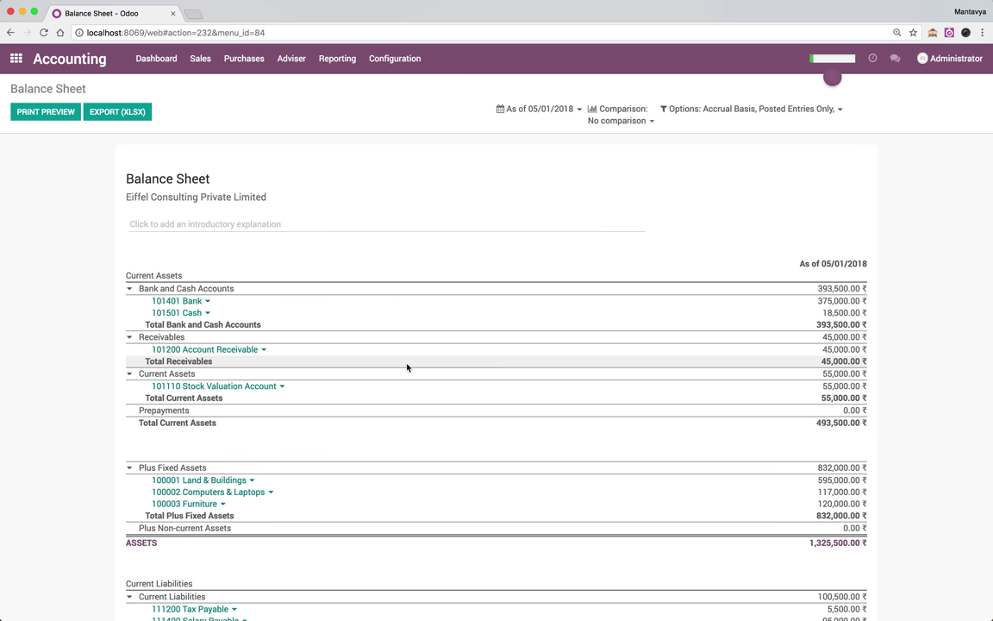
{"action": "scroll", "coordinate": [461, 374], "scroll_direction": "down", "scroll_amount": 2}
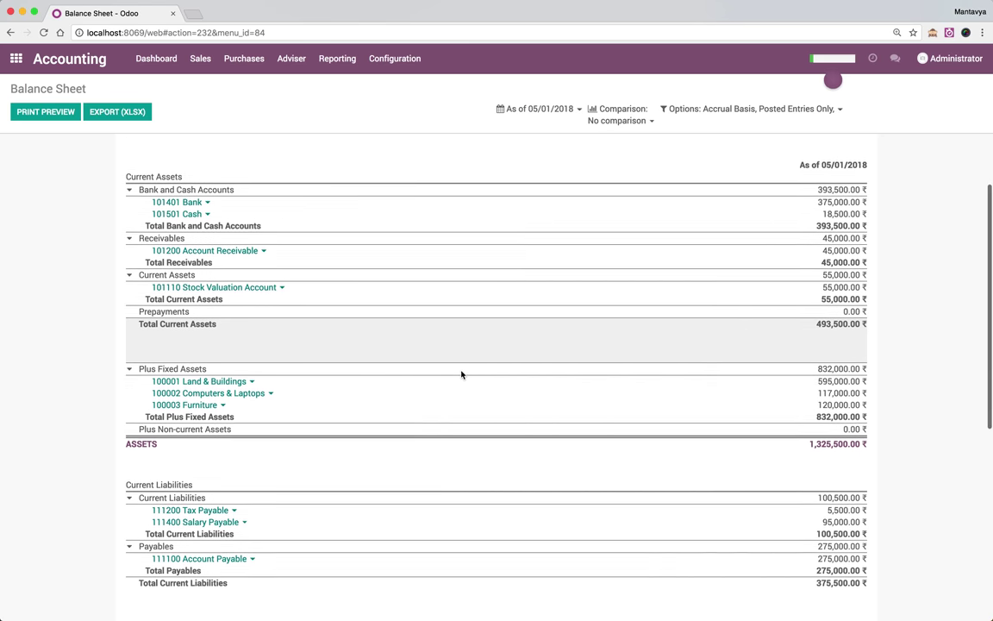
{"action": "scroll", "coordinate": [461, 374], "scroll_direction": "down", "scroll_amount": 2}
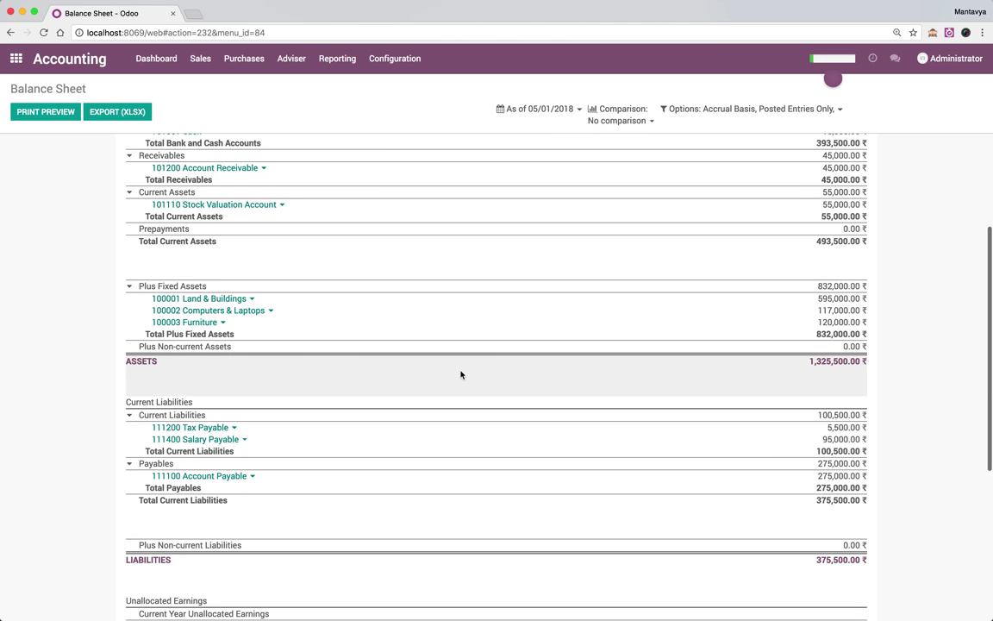
{"action": "scroll", "coordinate": [462, 374], "scroll_direction": "up", "scroll_amount": 4}
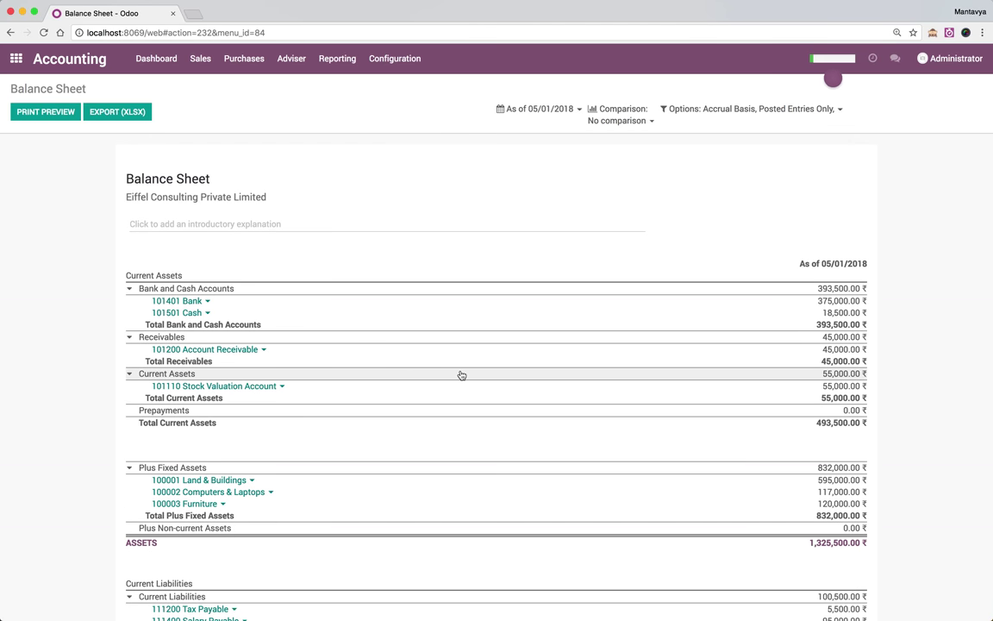